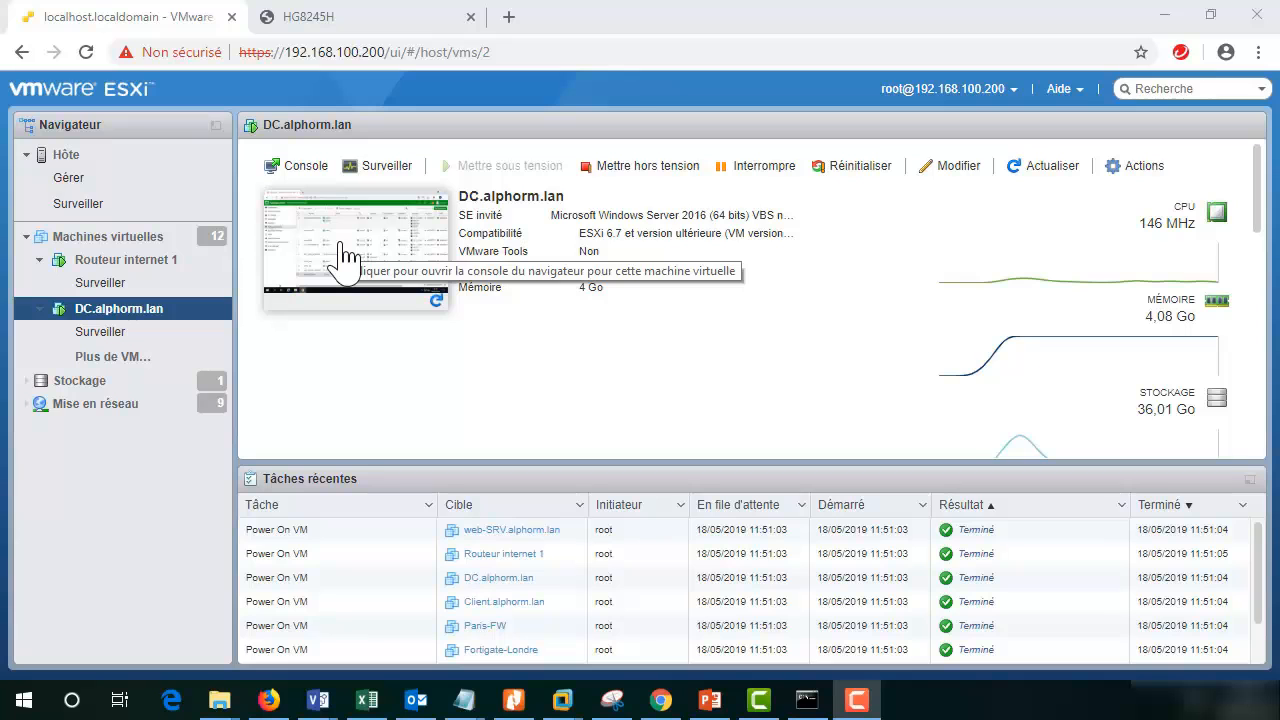
- Open the DC.alphorm.lan console from the ESXi Host Client and maximize it to full screen
click(345, 255)
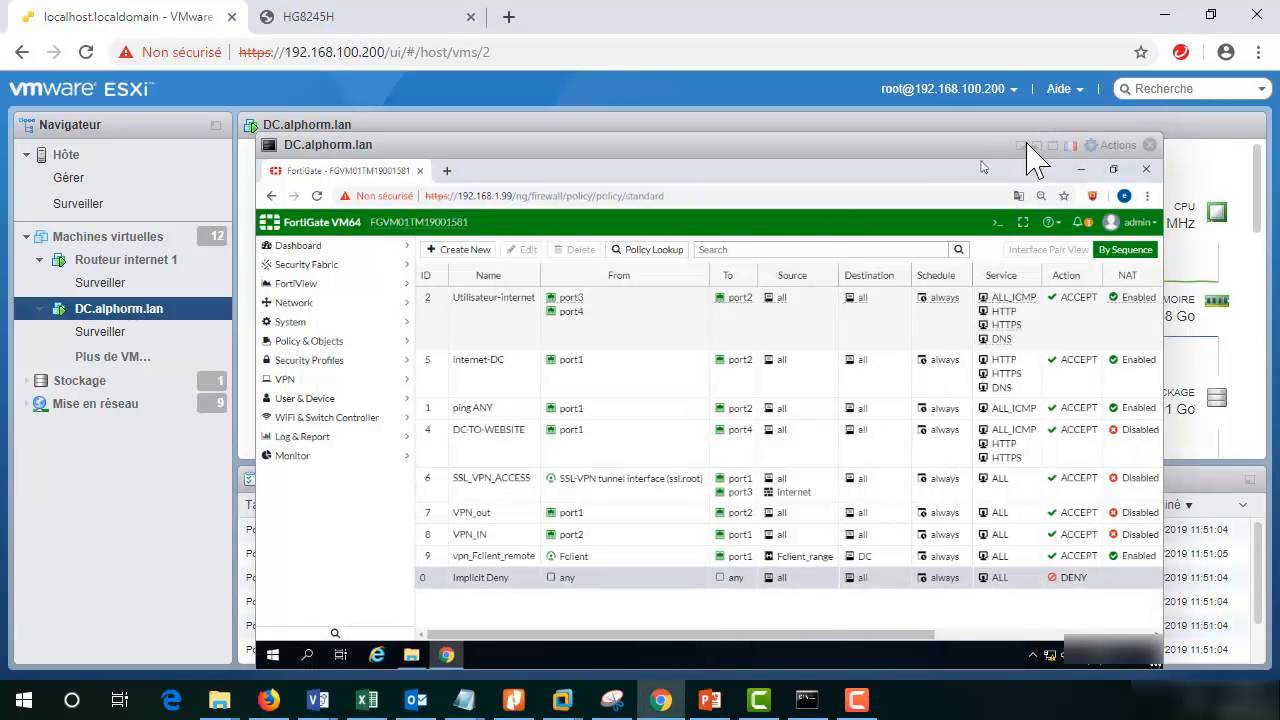
click(1054, 150)
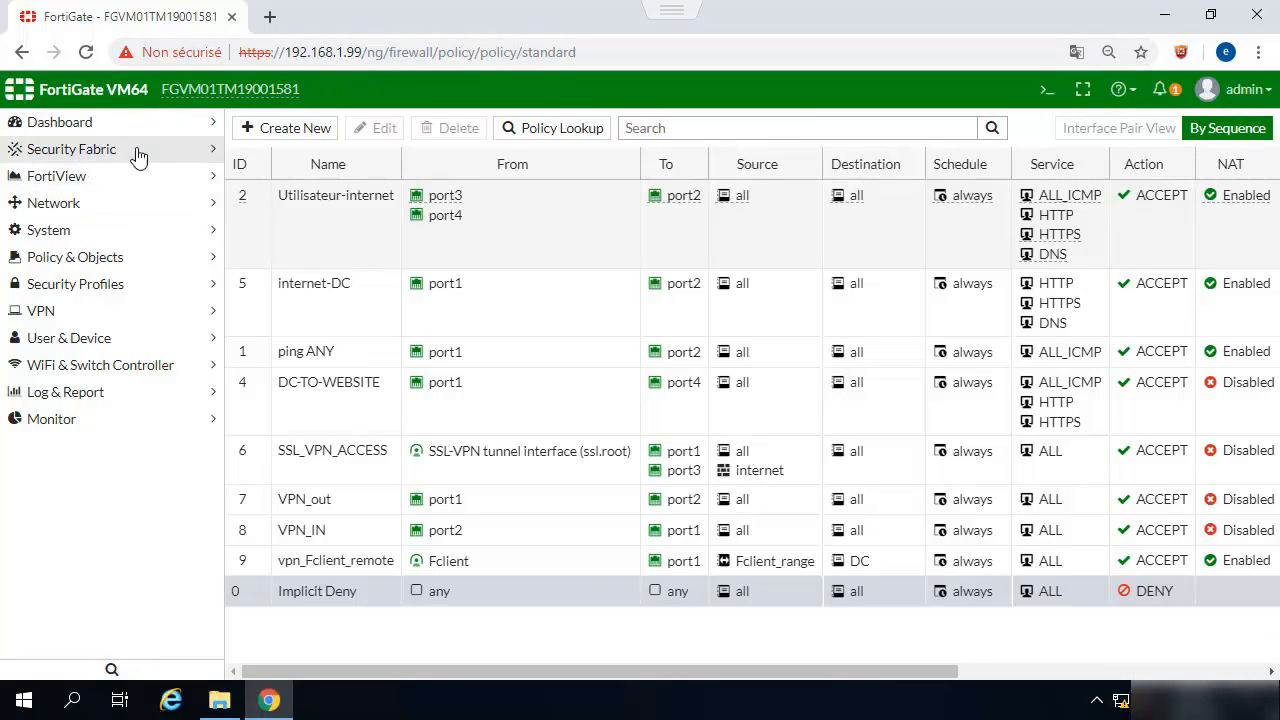
- Navigate to Security Profiles > Data Leak Prevention to list the DLP_File_Type and default sensors
click(52, 260)
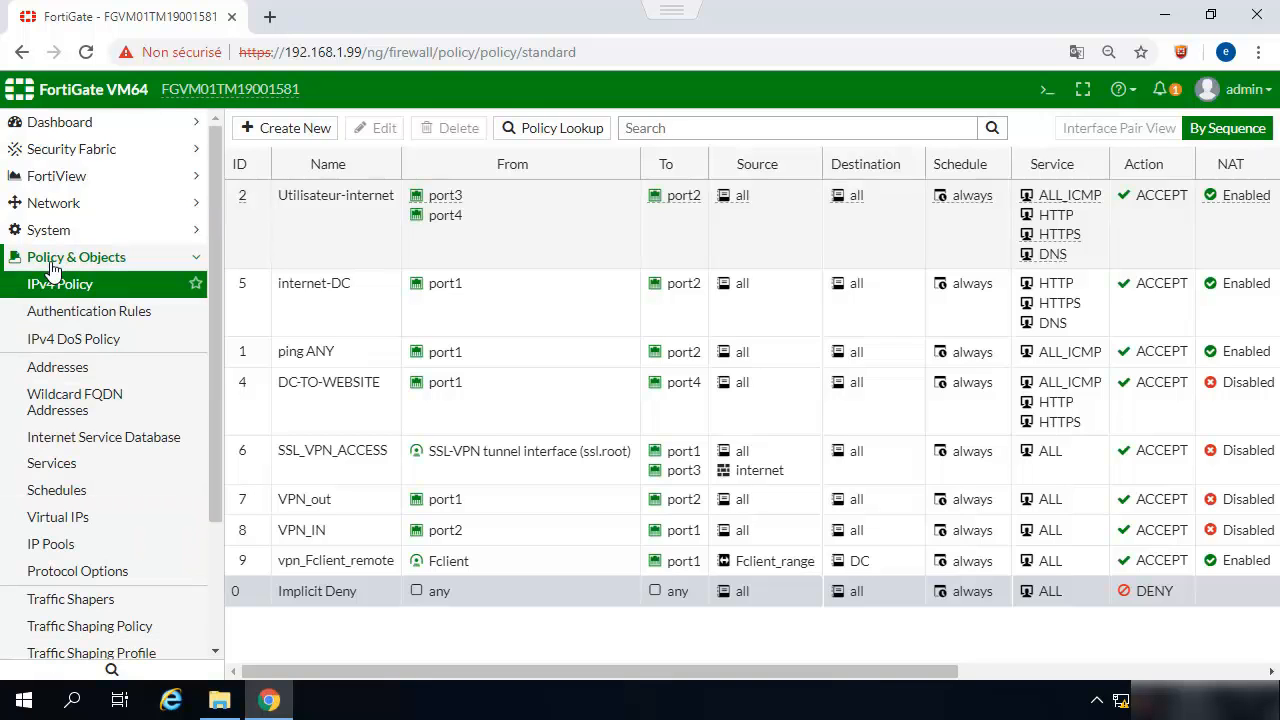
click(52, 262)
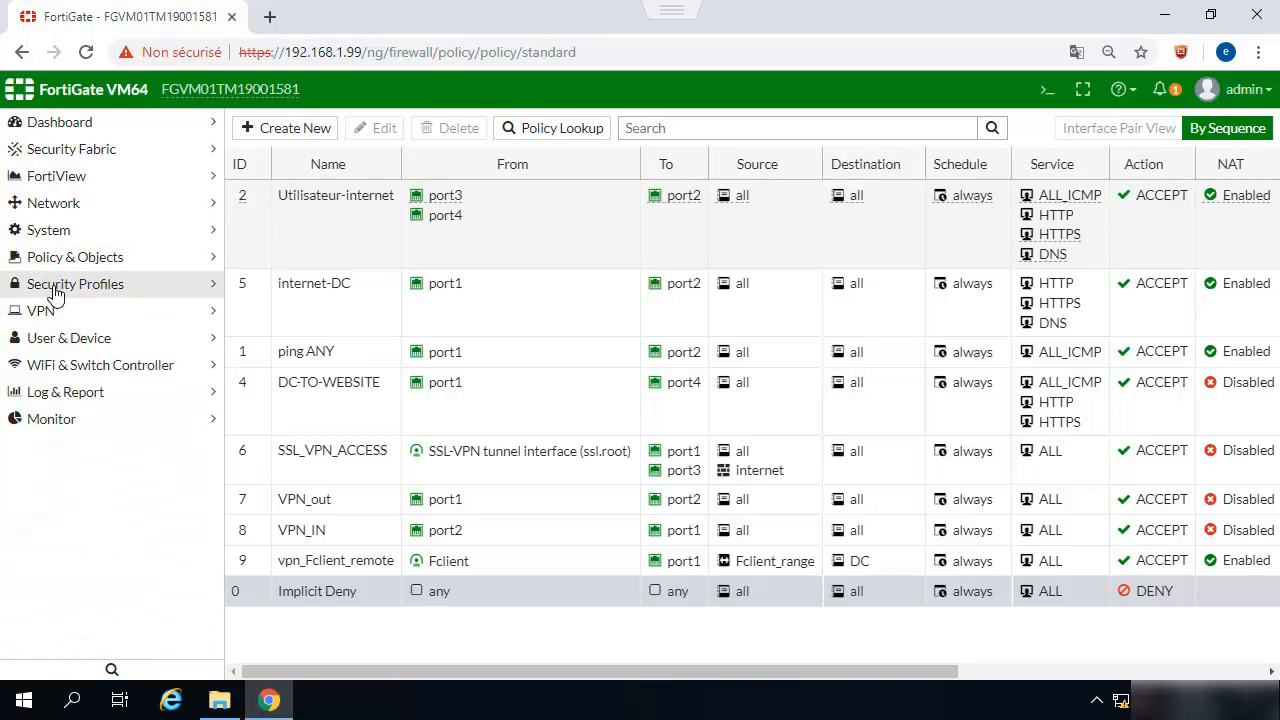
click(55, 288)
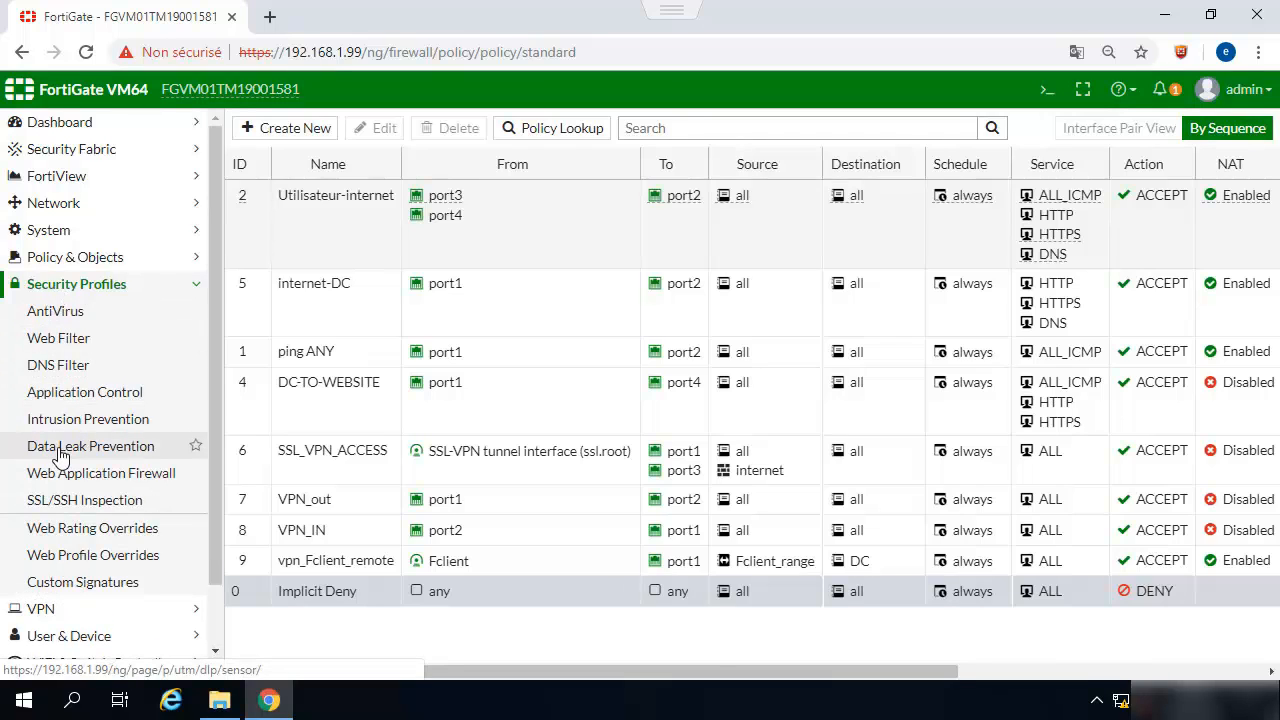
click(60, 452)
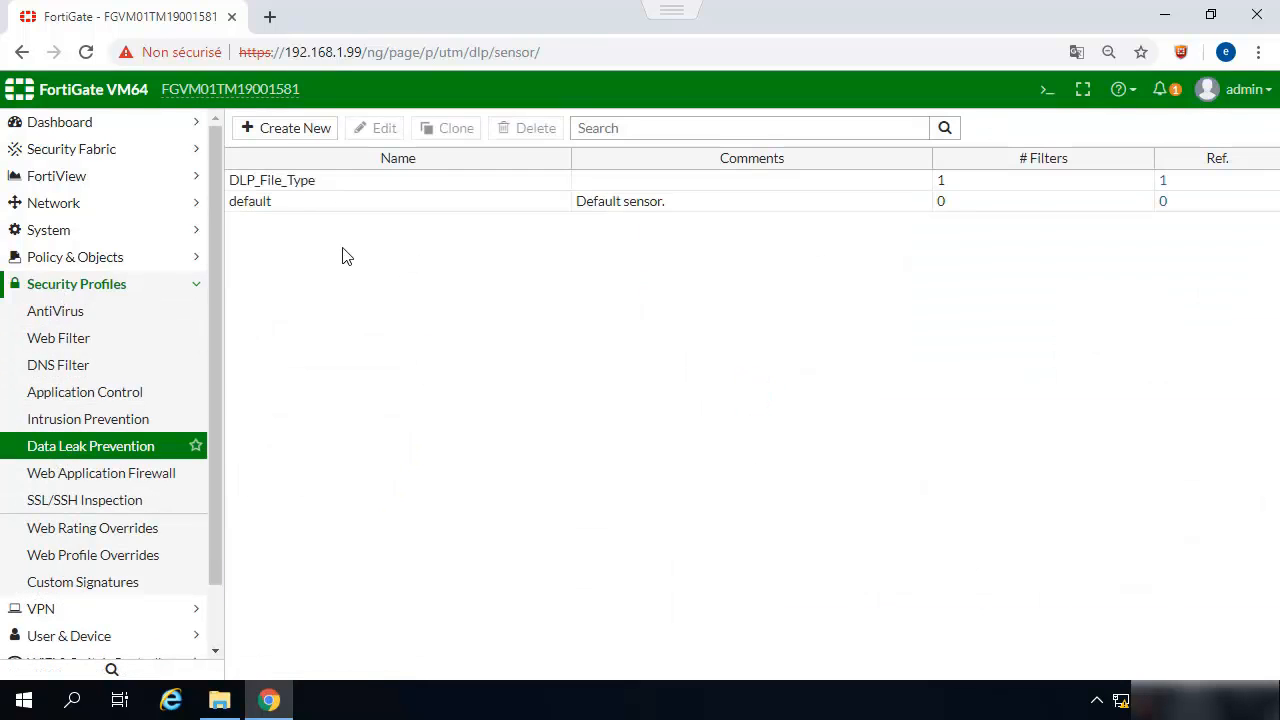
click(86, 290)
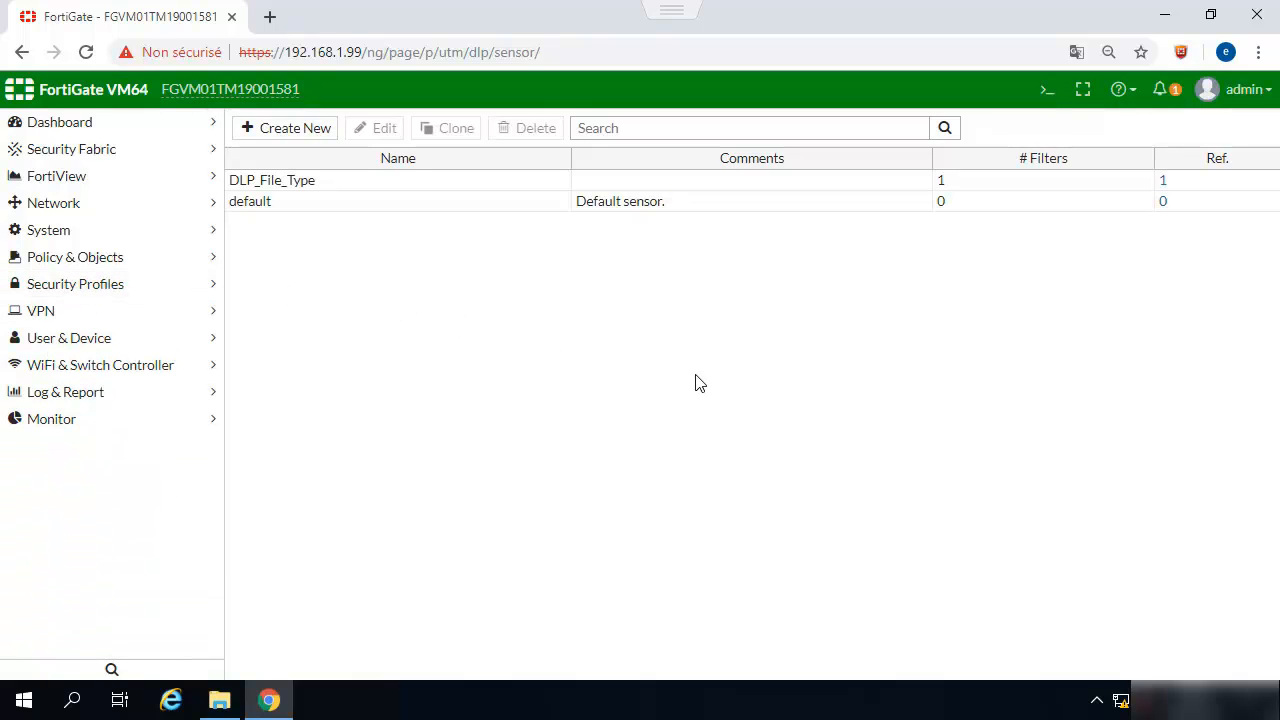
- In the CLI Console, run show dlp fp-doc-source to list existing fingerprint sources
click(1042, 91)
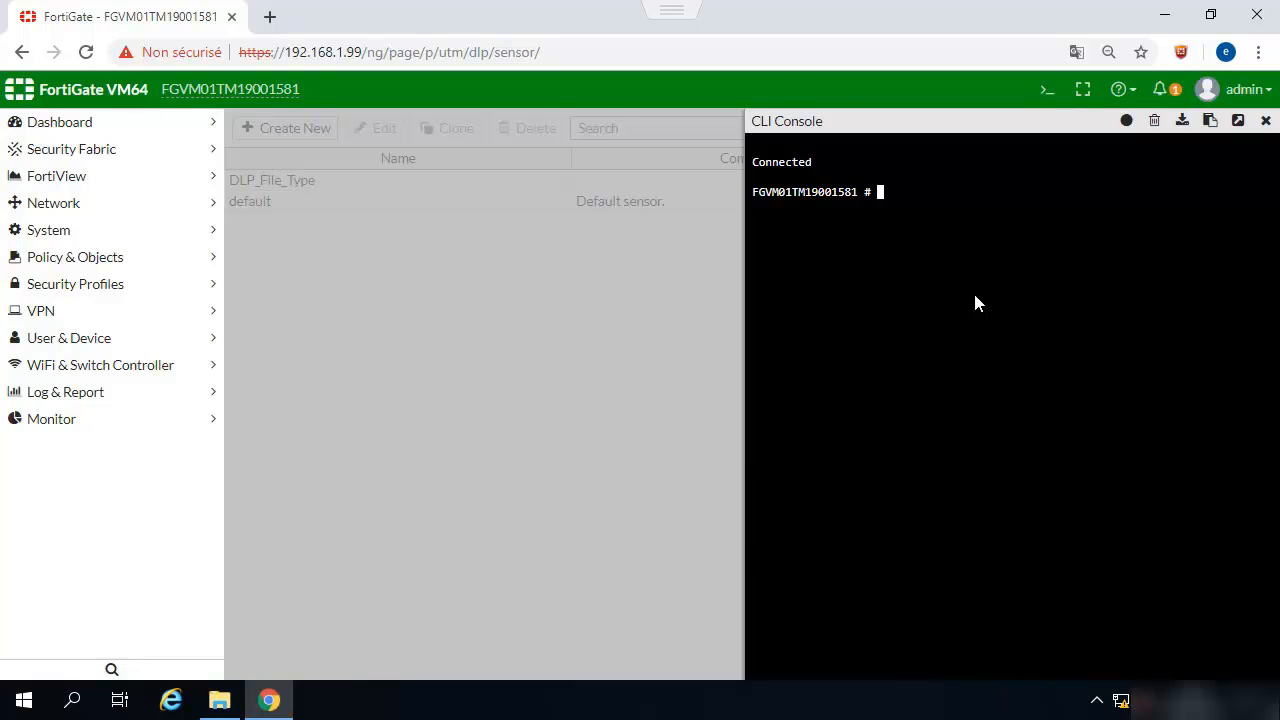
text(show dlp fp)
key(Tab)
key(Return)
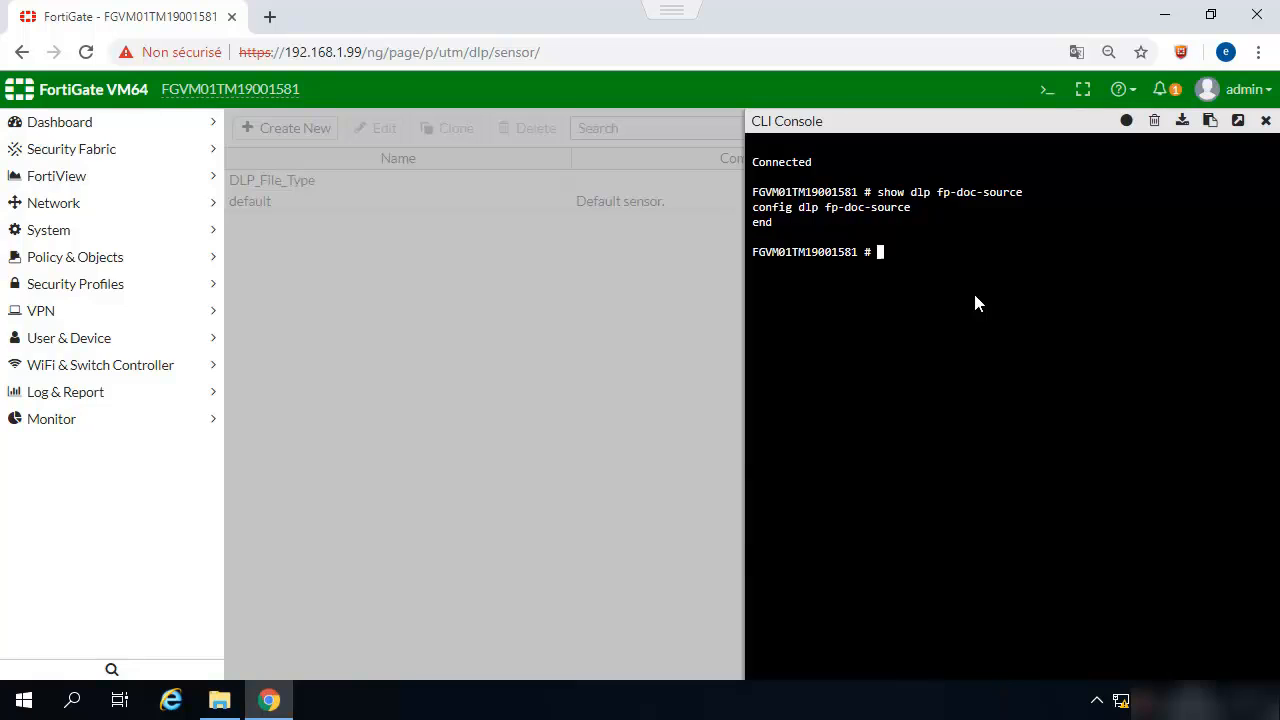
- Enter config dlp fp-doc-source and create the "DLP_File_Type" source entry
text(config dlp fp-d)
key(Tab)
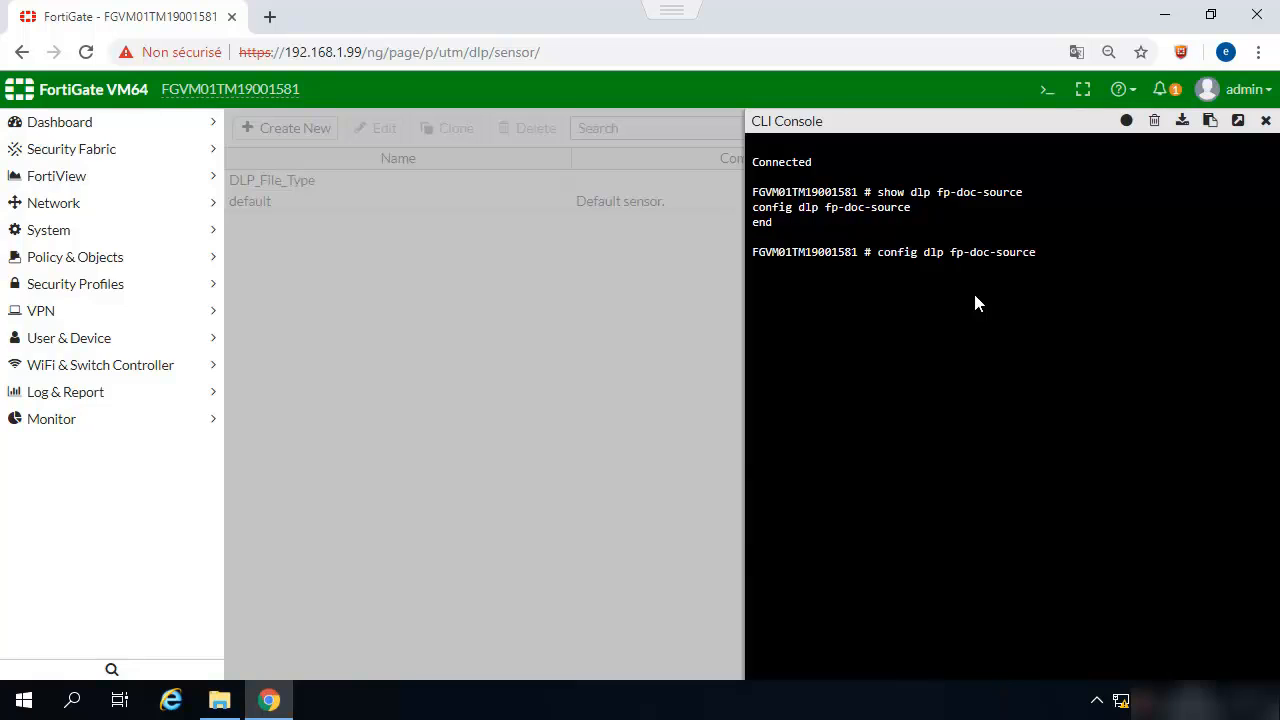
key(Return)
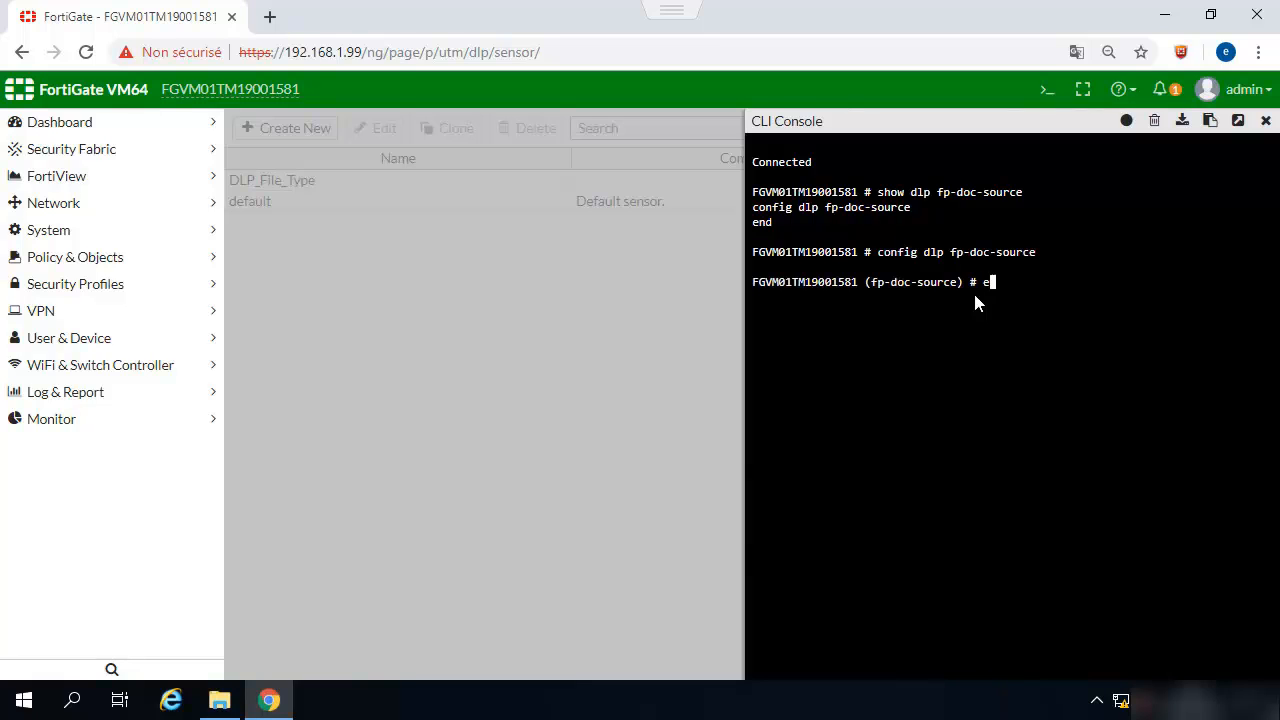
text(edit "DLP_File_Type")
key(Return)
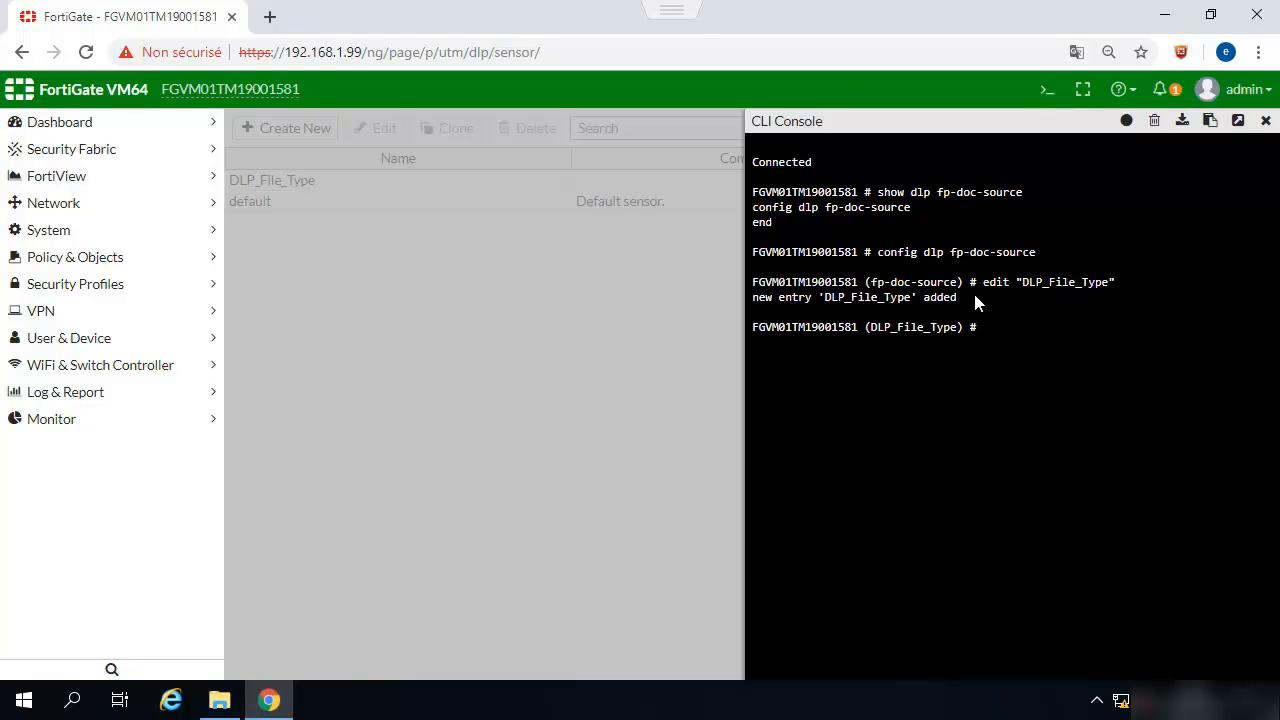
- Set the source's server to "192.168.1.100" and begin the set username command
text(set serv)
key(Tab)
key(BackSpace)
key(BackSpace)
key(BackSpace)
key(BackSpace)
key(BackSpace)
key(BackSpace)
key(BackSpace)
key(BackSpace)
key(BackSpace)
key(BackSpace)
key(BackSpace)
key(BackSpace)
key(BackSpace)
text(t serve)
key(Tab)
key(BackSpace)
key(BackSpace)
key(BackSpace)
key(BackSpace)
key(BackSpace)
key(BackSpace)
key(BackSpace)
key(BackSpace)
key(BackSpace)
key(BackSpace)
key(BackSpace)
text(ser)
key(Tab)
key(BackSpace)
key(BackSpace)
key(BackSpace)
key(BackSpace)
key(BackSpace)
text("10)
key(BackSpace)
text(92.168.10)
key(BackSpace)
text(.100")
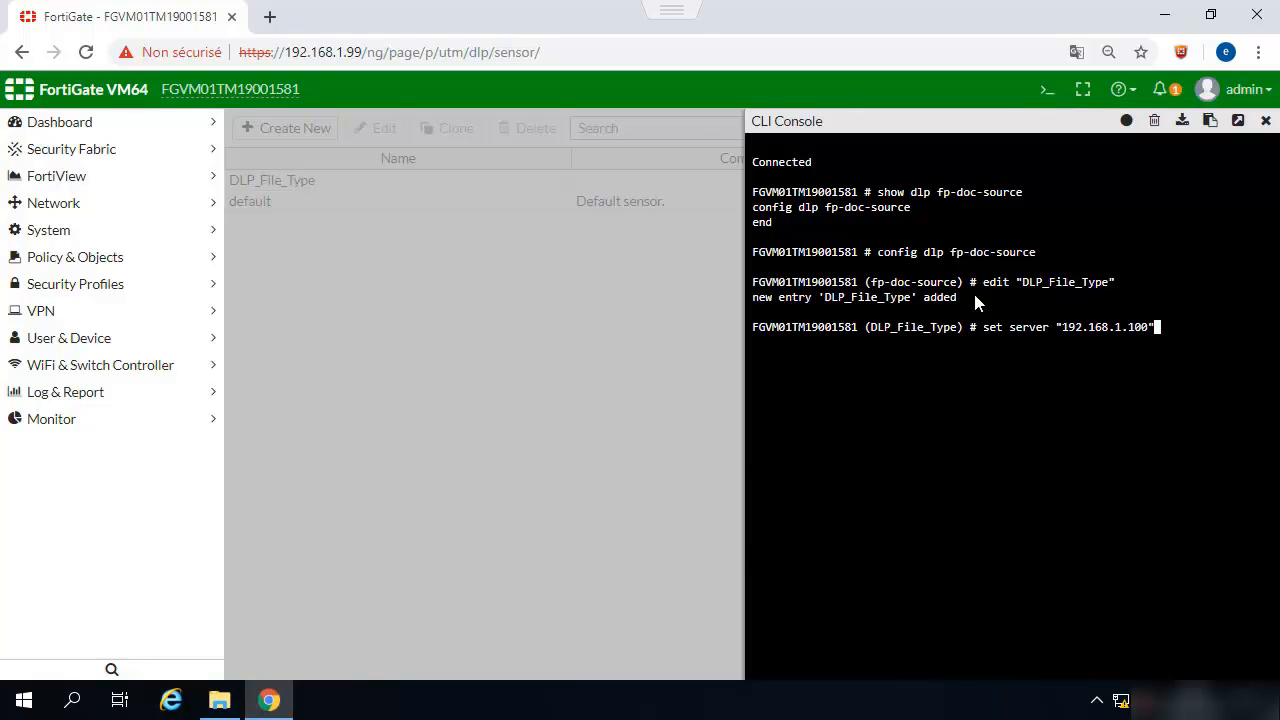
key(Return)
text(set )
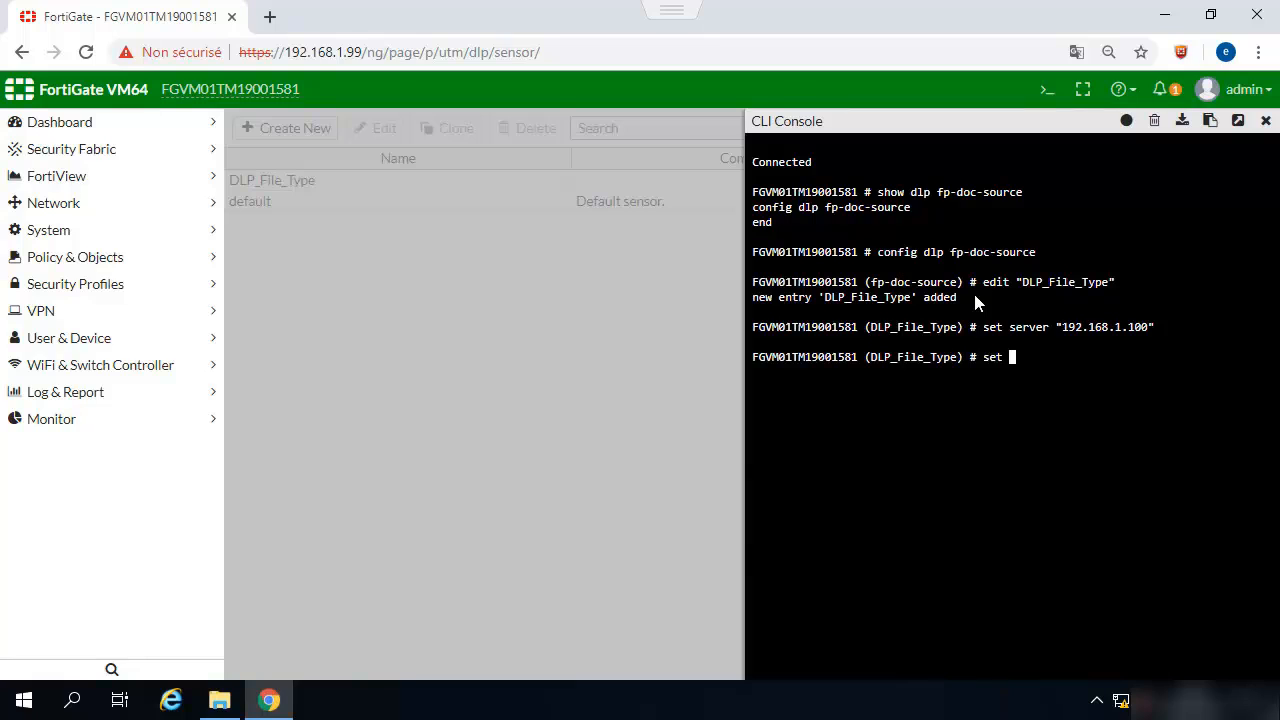
text(username)
click(227, 703)
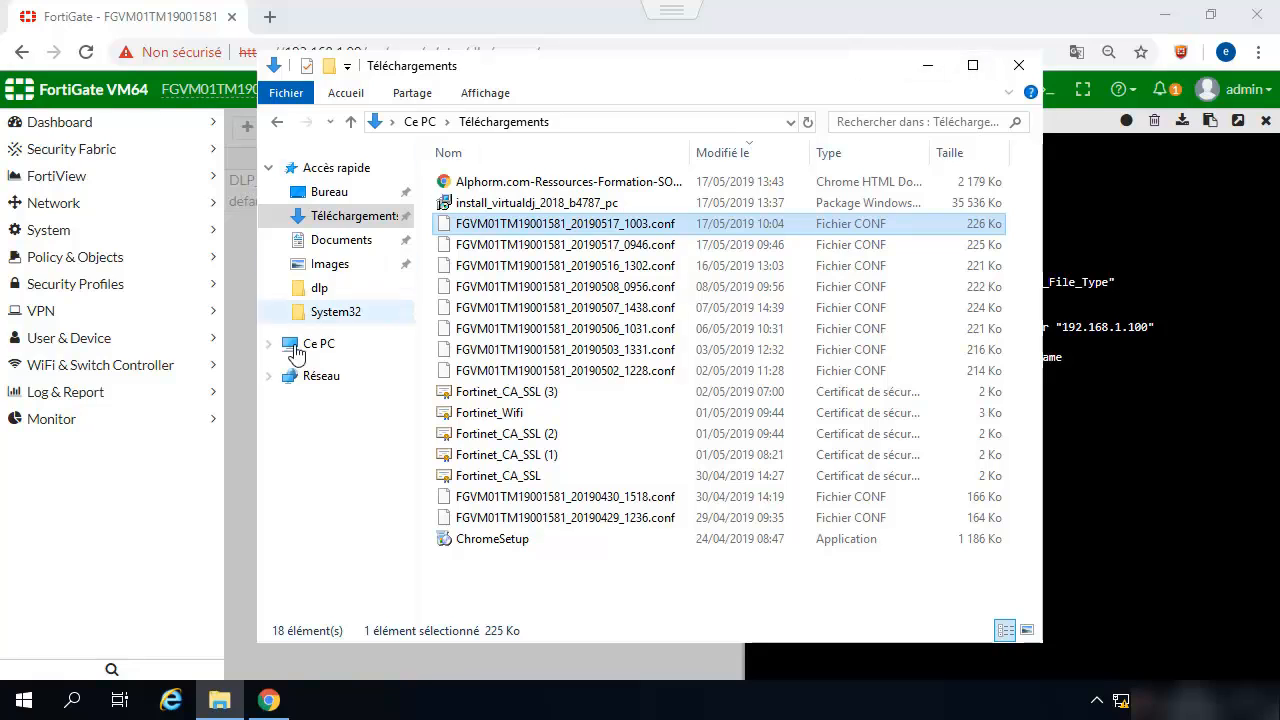
click(313, 382)
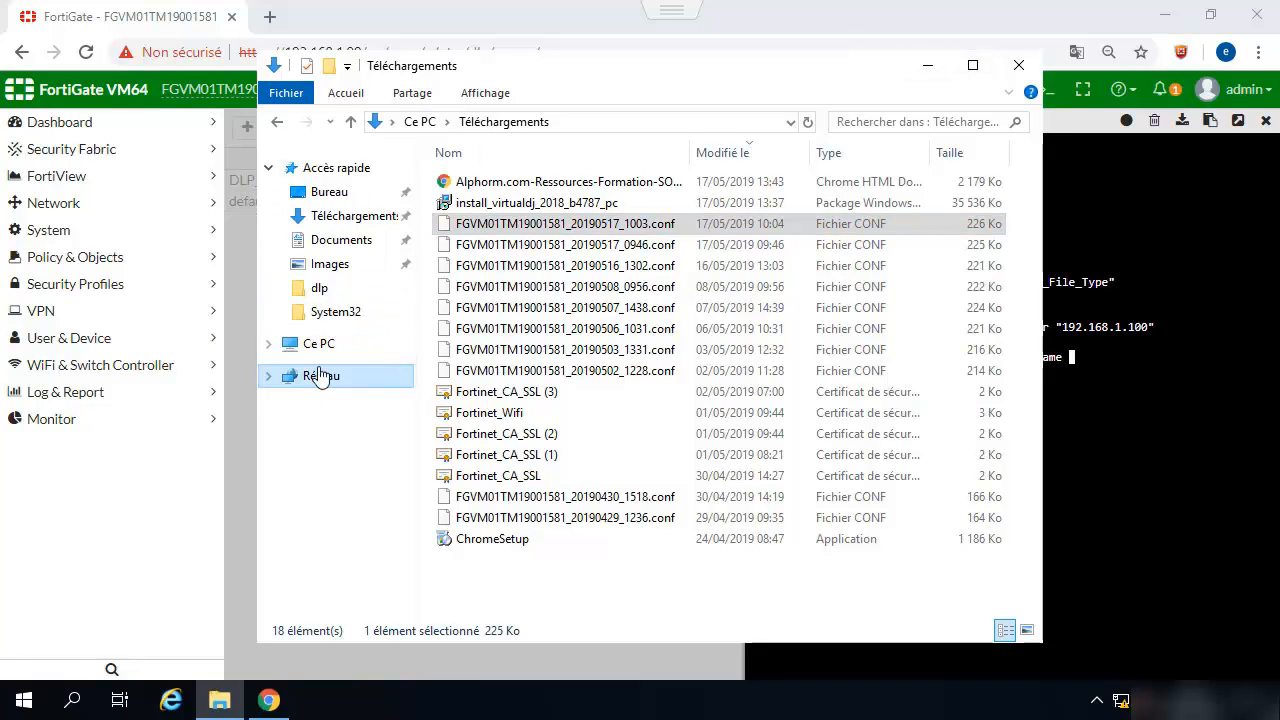
click(862, 350)
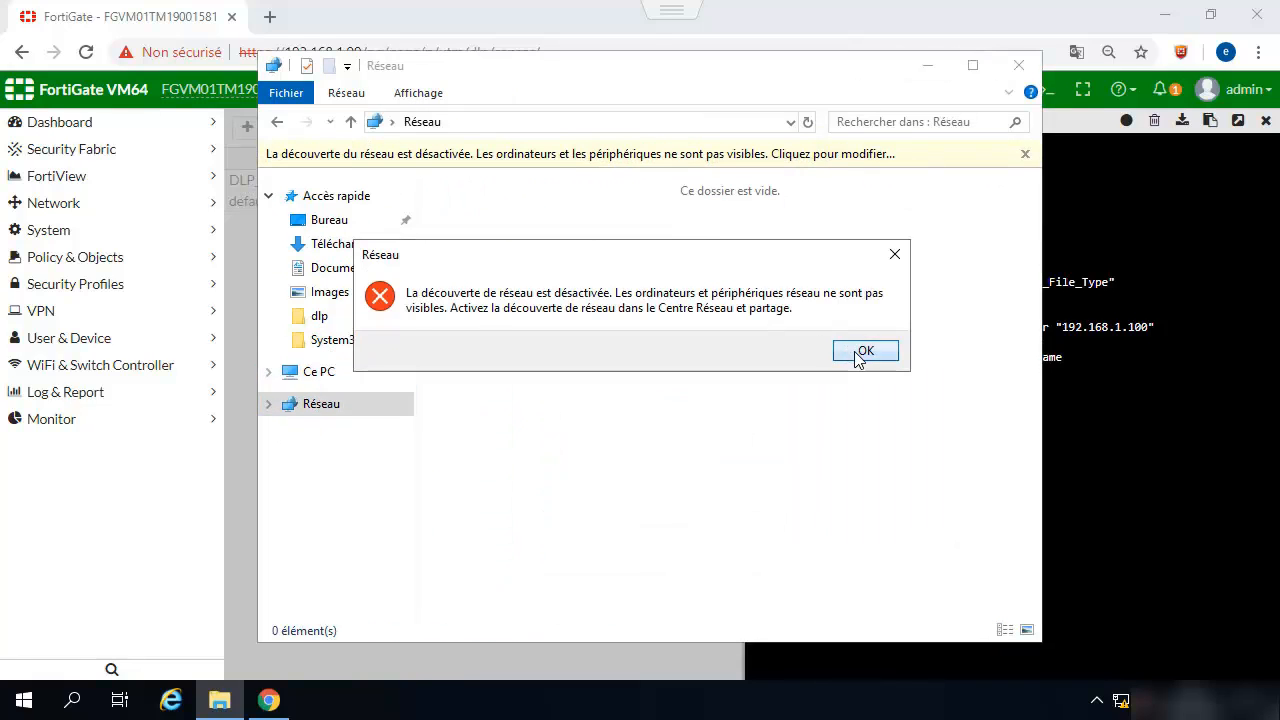
click(345, 377)
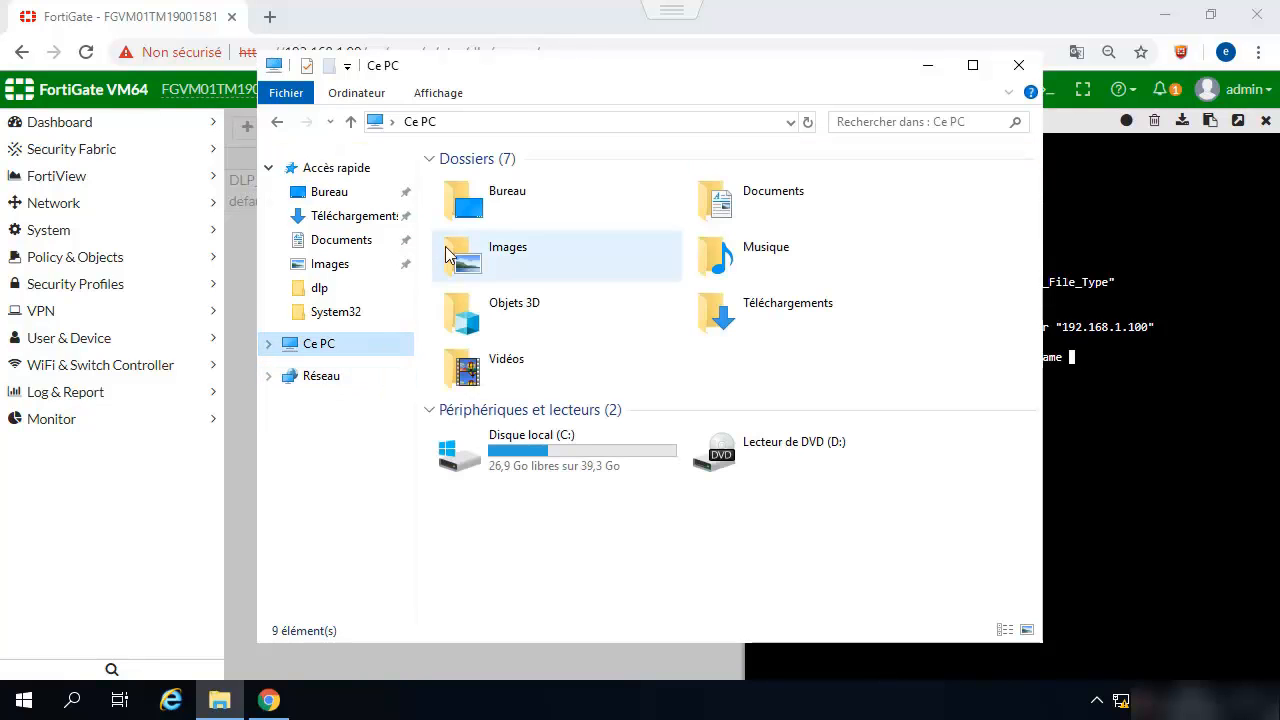
double_click(484, 457)
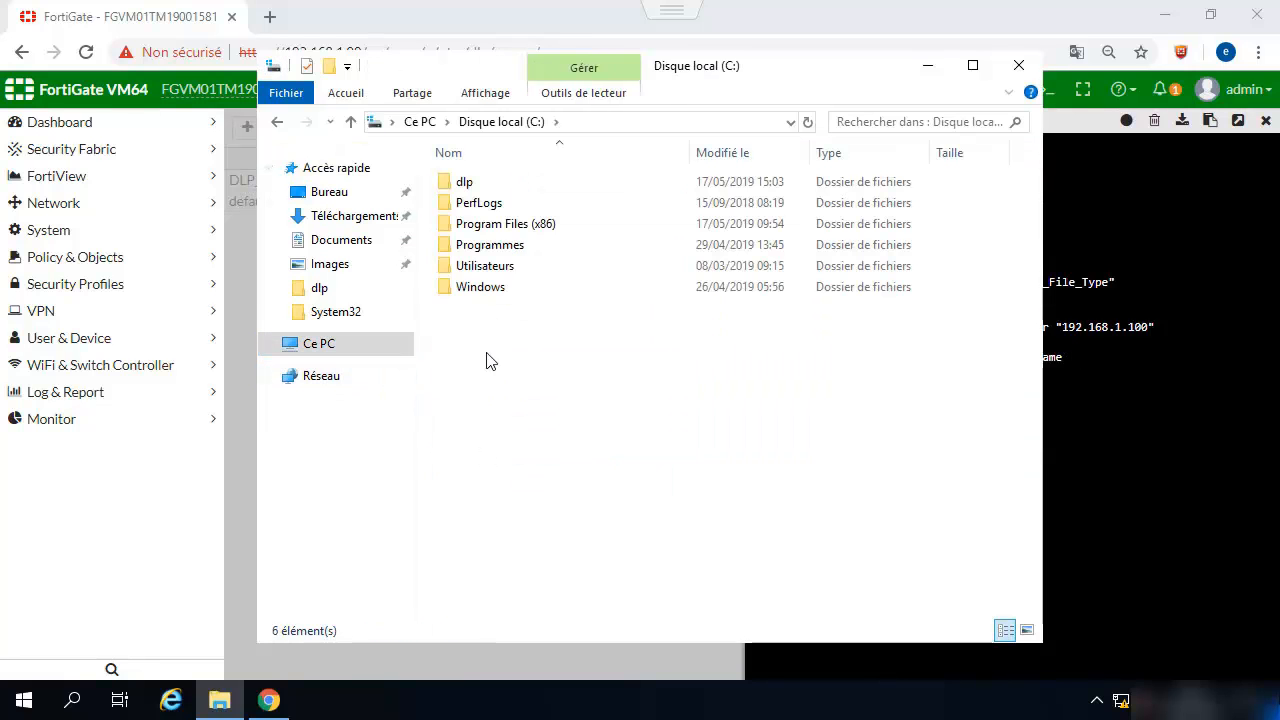
click(478, 185)
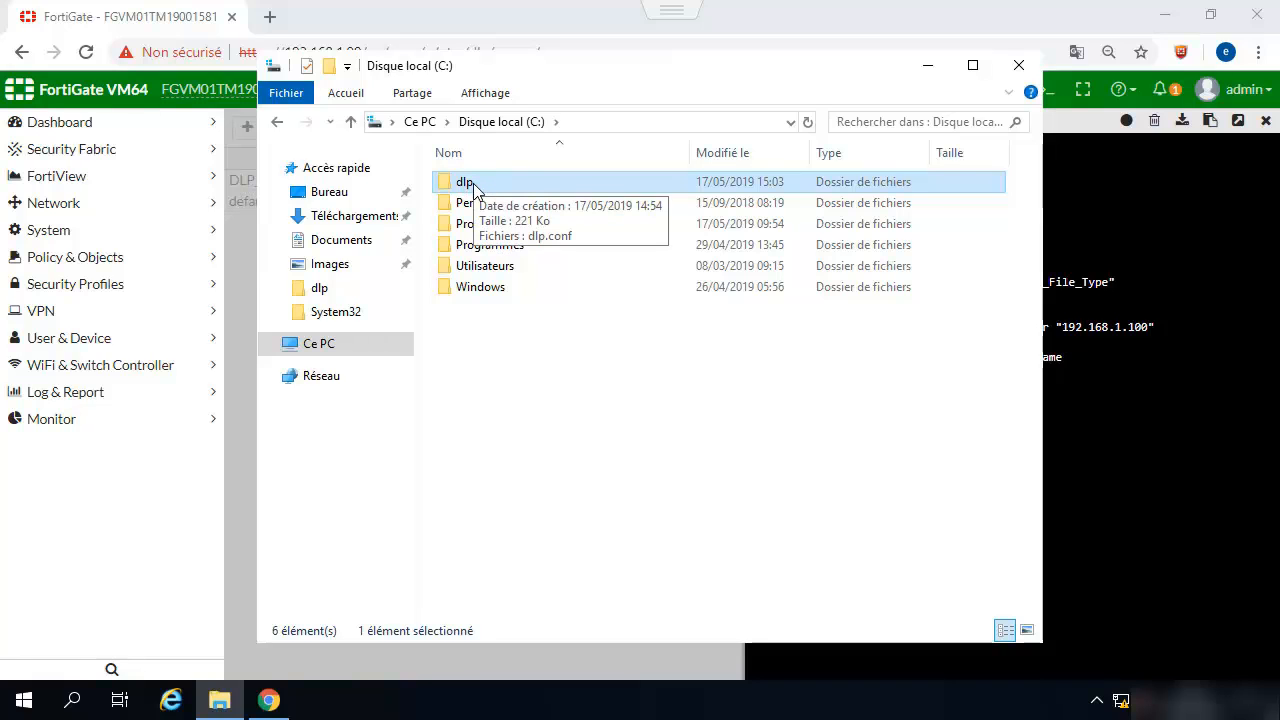
click(1075, 590)
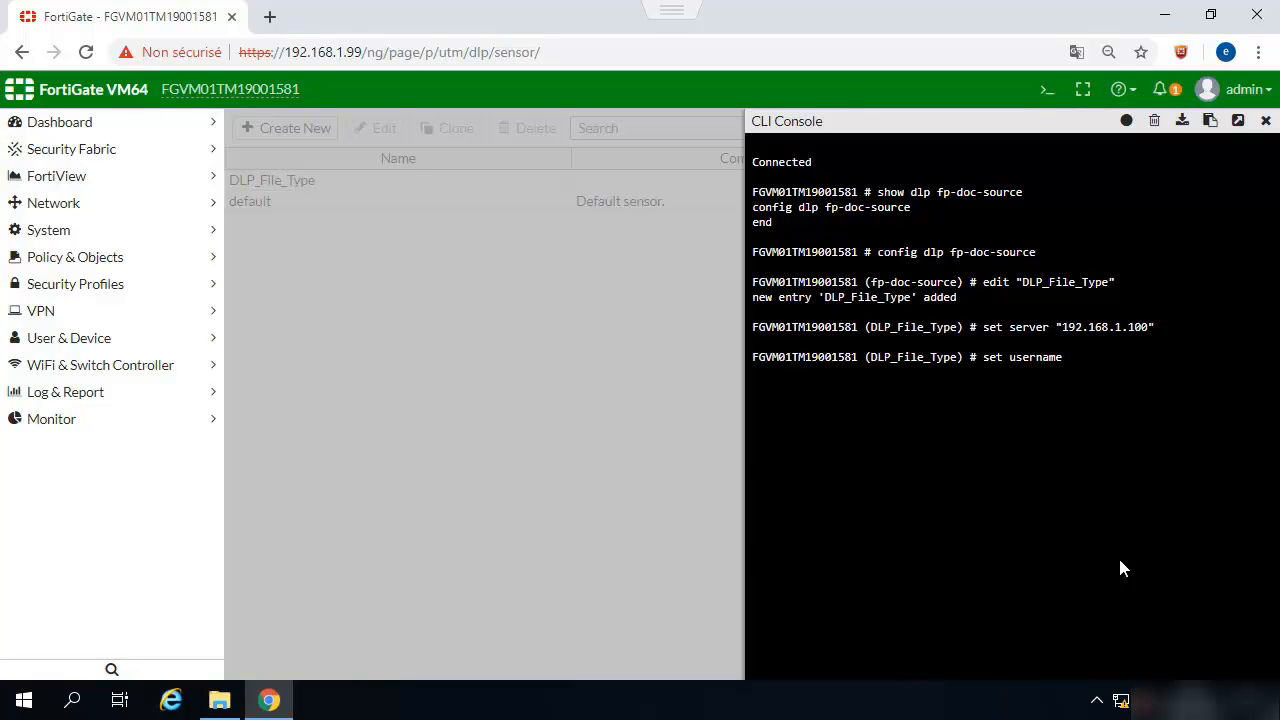
- Set the username to the domain administrator account, using the on-screen keyboard for the backslash
text("alphorm_)
key(BackSpace)
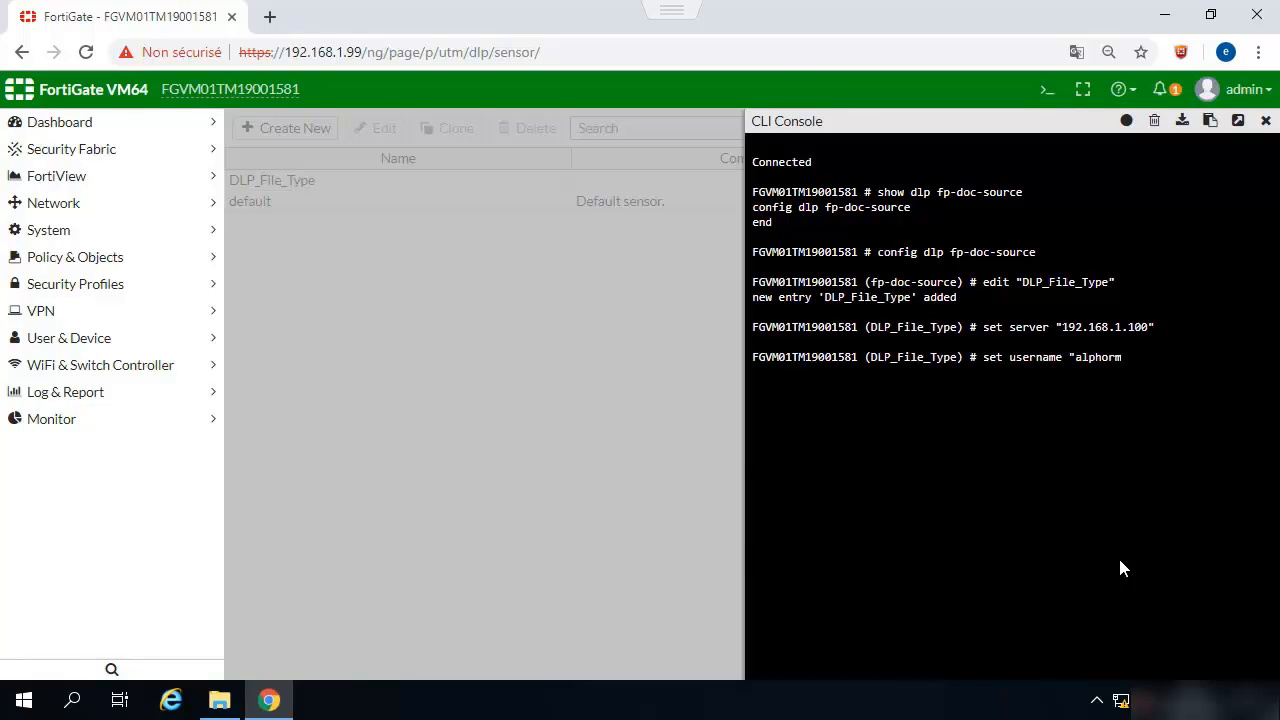
click(71, 700)
text(cla)
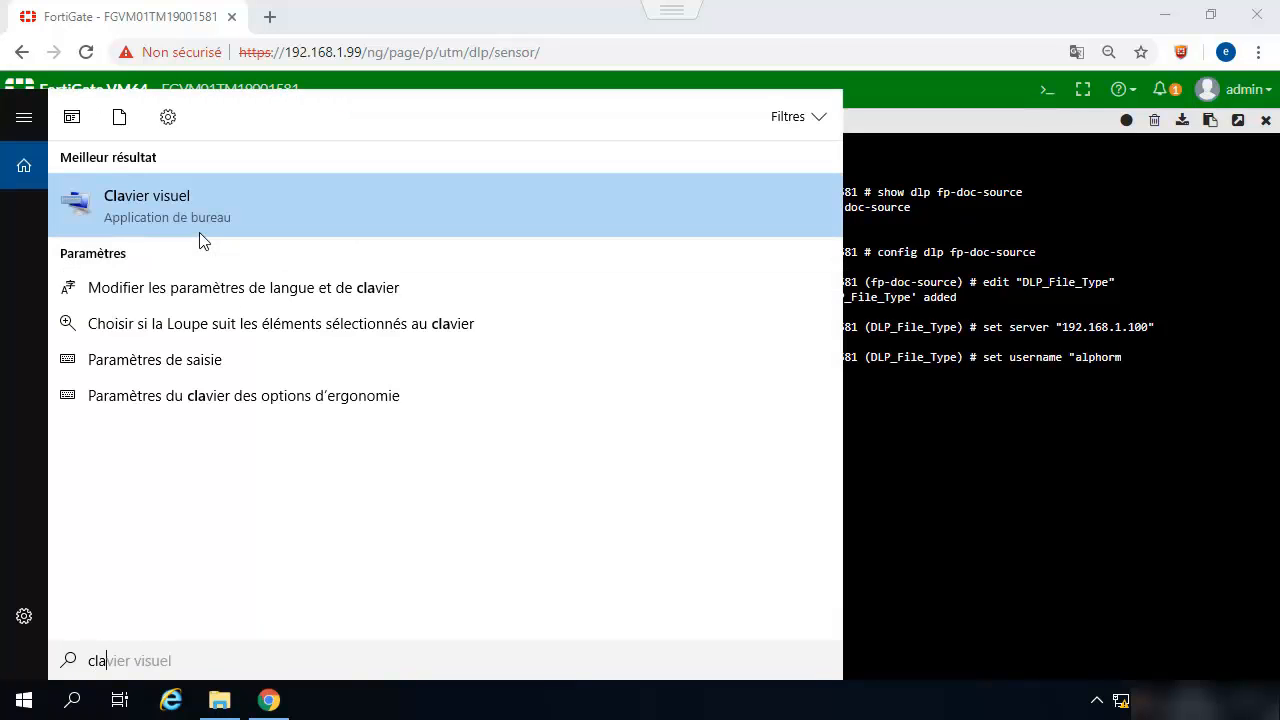
click(200, 233)
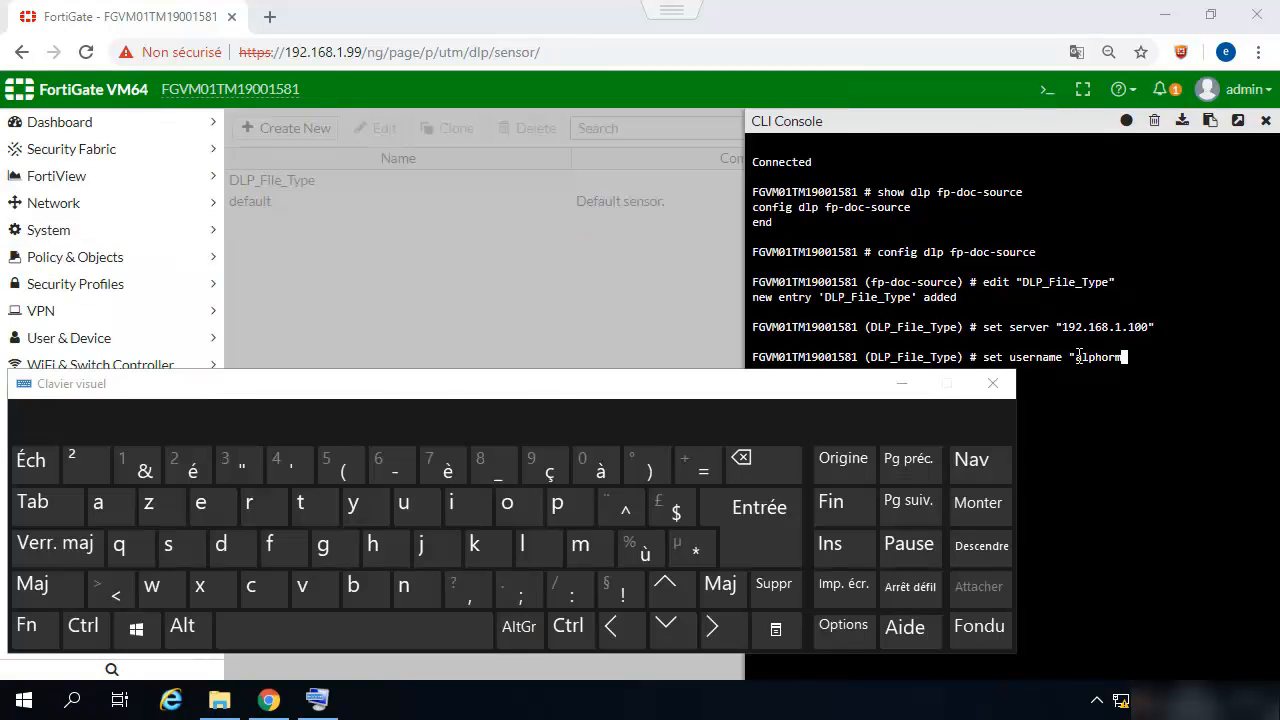
click(1140, 353)
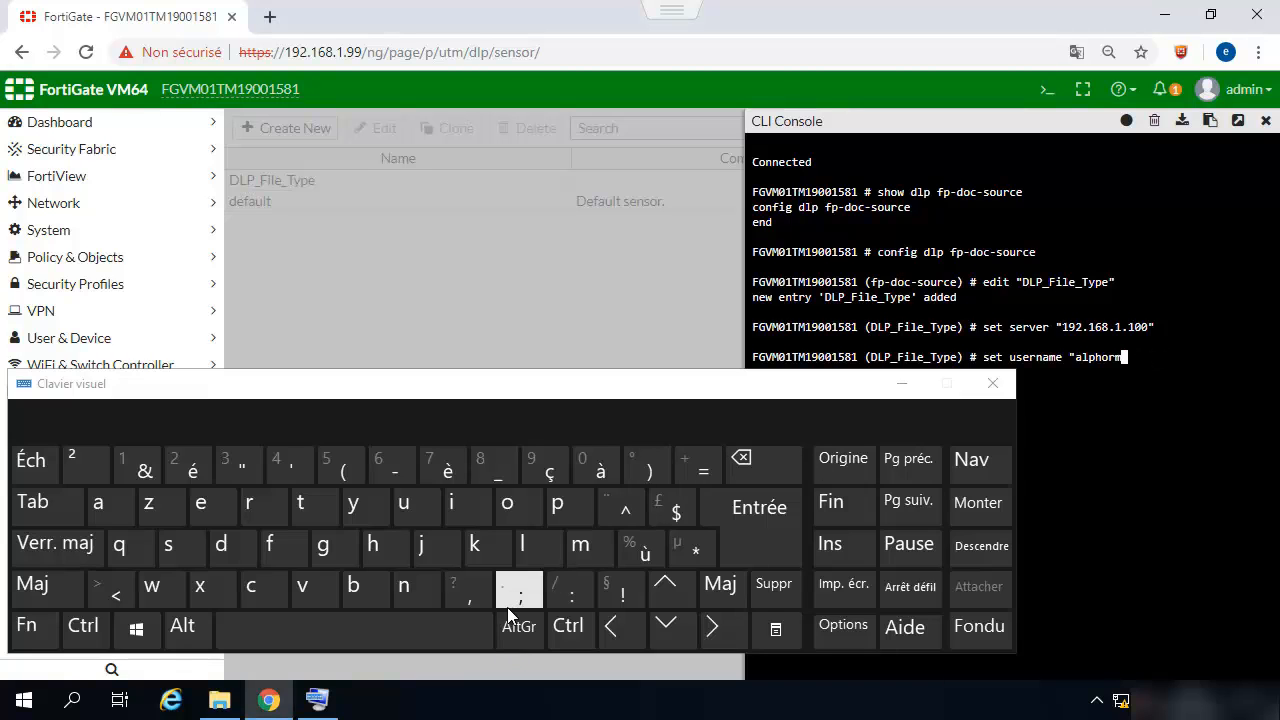
click(519, 626)
click(481, 461)
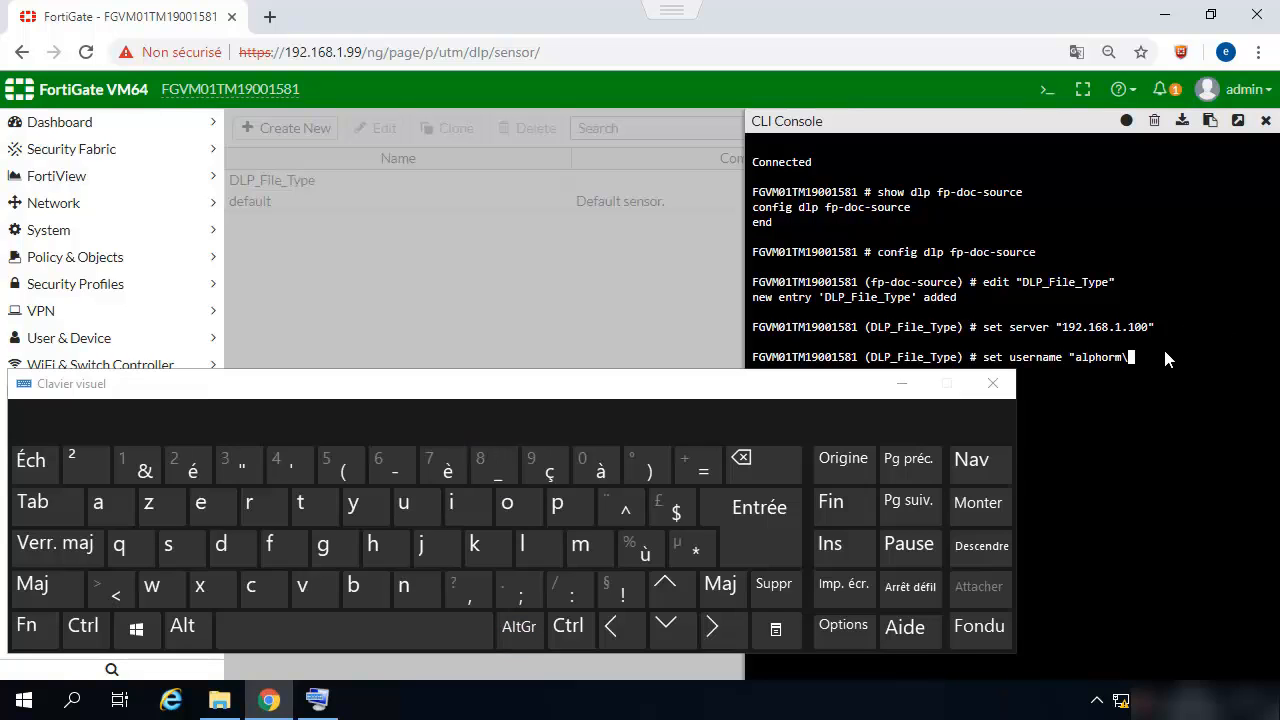
text(administrateur")
key(Return)
- Close the on-screen keyboard and set the source's password to the account password
click(905, 383)
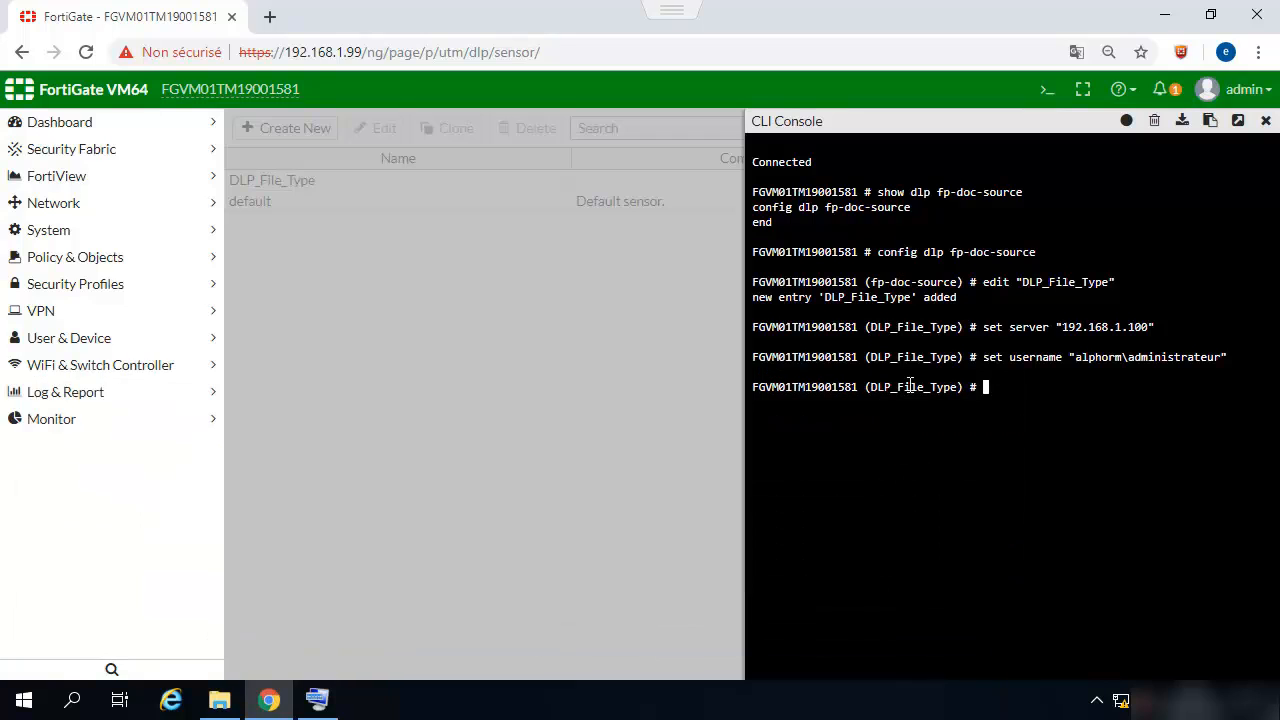
key(Return)
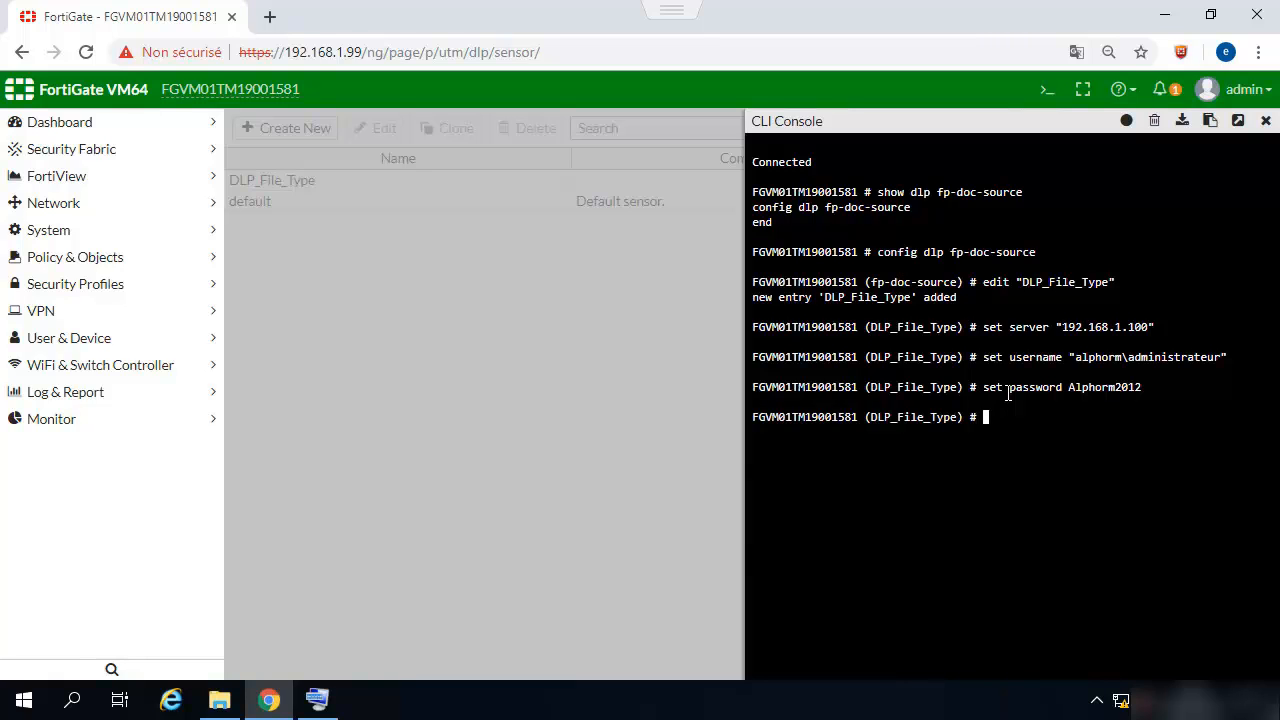
- Type the file-path setting with the value "dlp/"
text(set)
text(dile)
key(BackSpace)
key(BackSpace)
key(BackSpace)
key(BackSpace)
text(file)
text(_)
key(BackSpace)
text(-path)
key(Tab)
key(Tab)
text(file-path "dlp/)
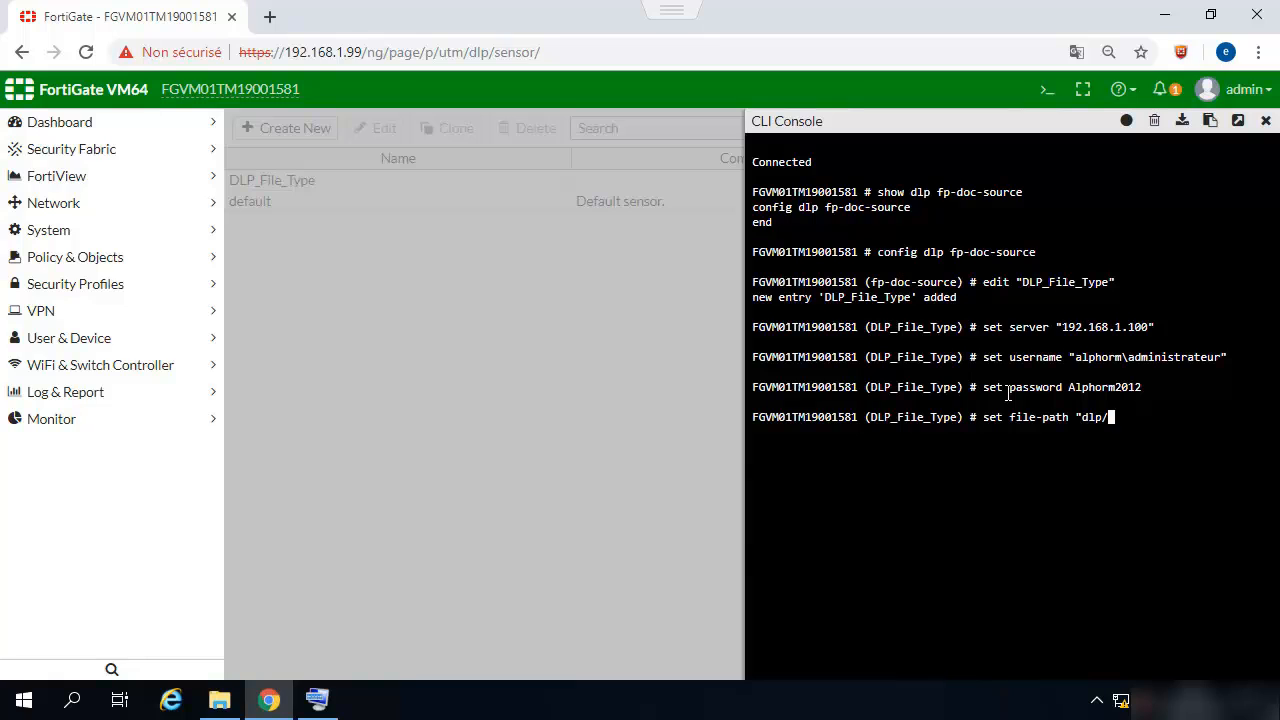
text(")
- Apply file-path "dlp/" and set the file-pattern to "*.*"
key(Return)
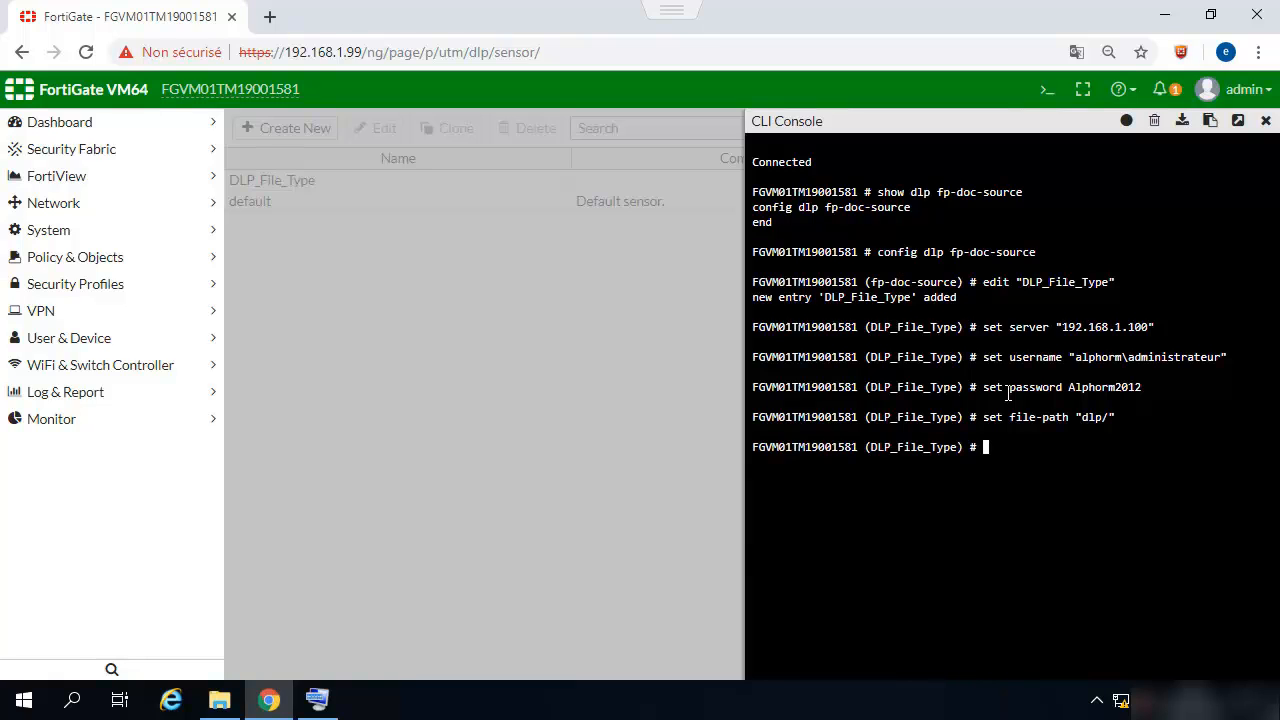
text(set file)
text(-pattern "*.*")
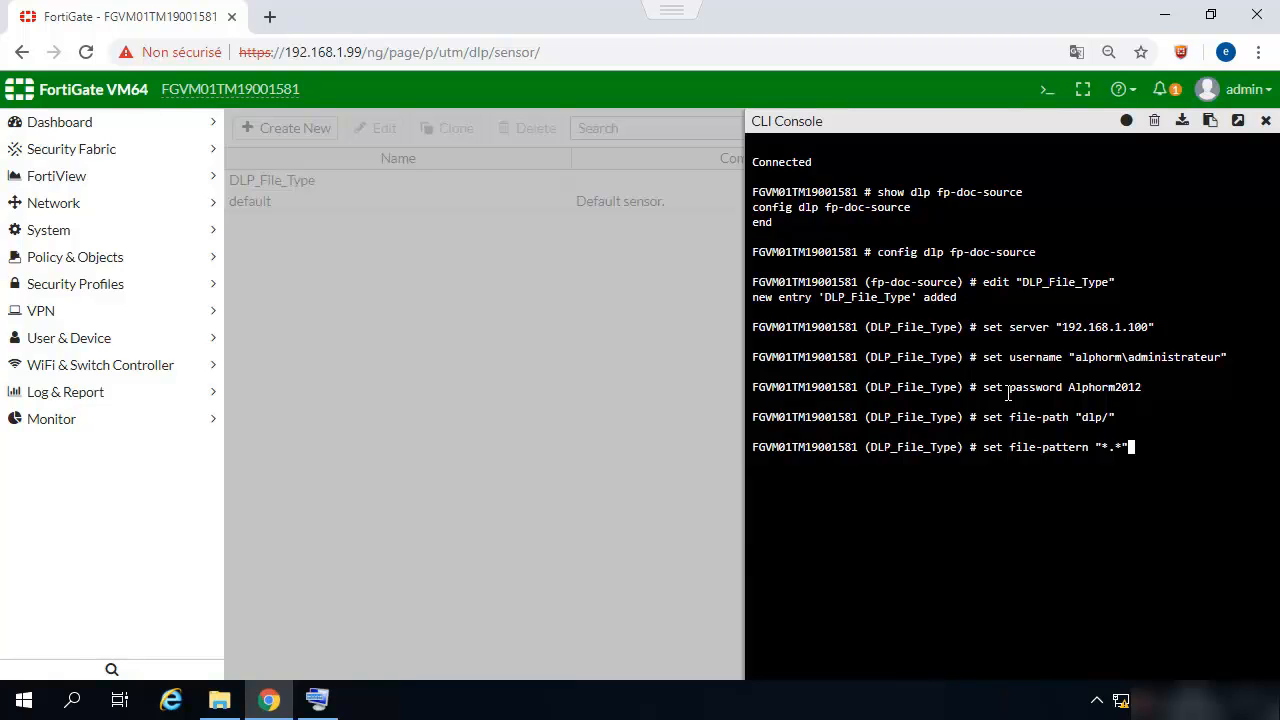
key(Return)
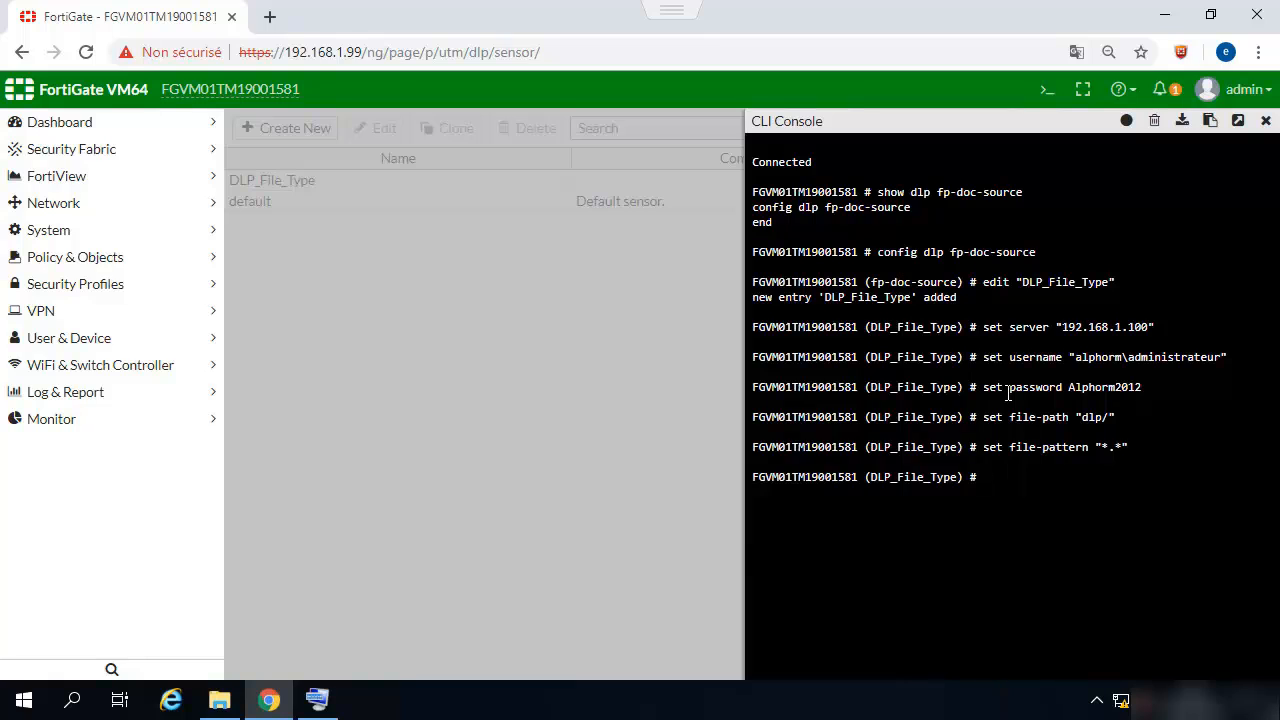
- Set the source's sensitivity to "Critical"
text(set sensiti)
key(Tab)
text("Critical)
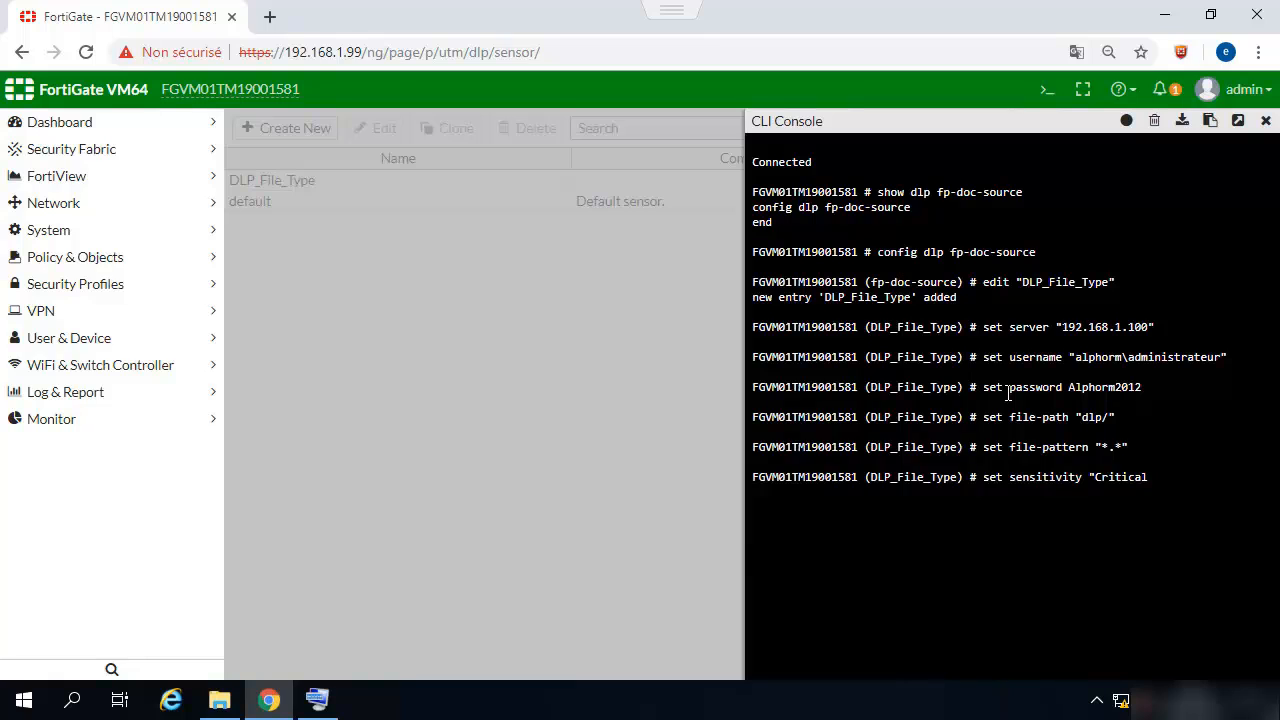
text(")
key(Return)
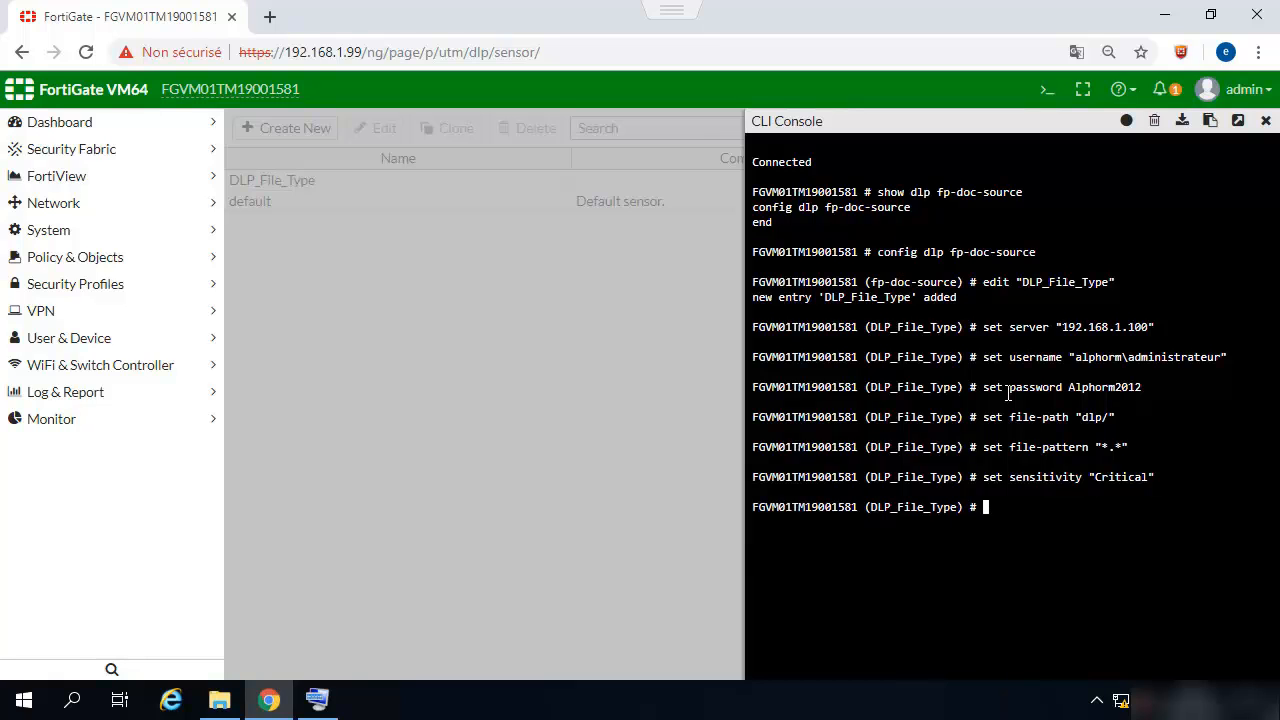
- Save and exit the fingerprint source configuration with end
key(Return)
key(Return)
key(Return)
text(end)
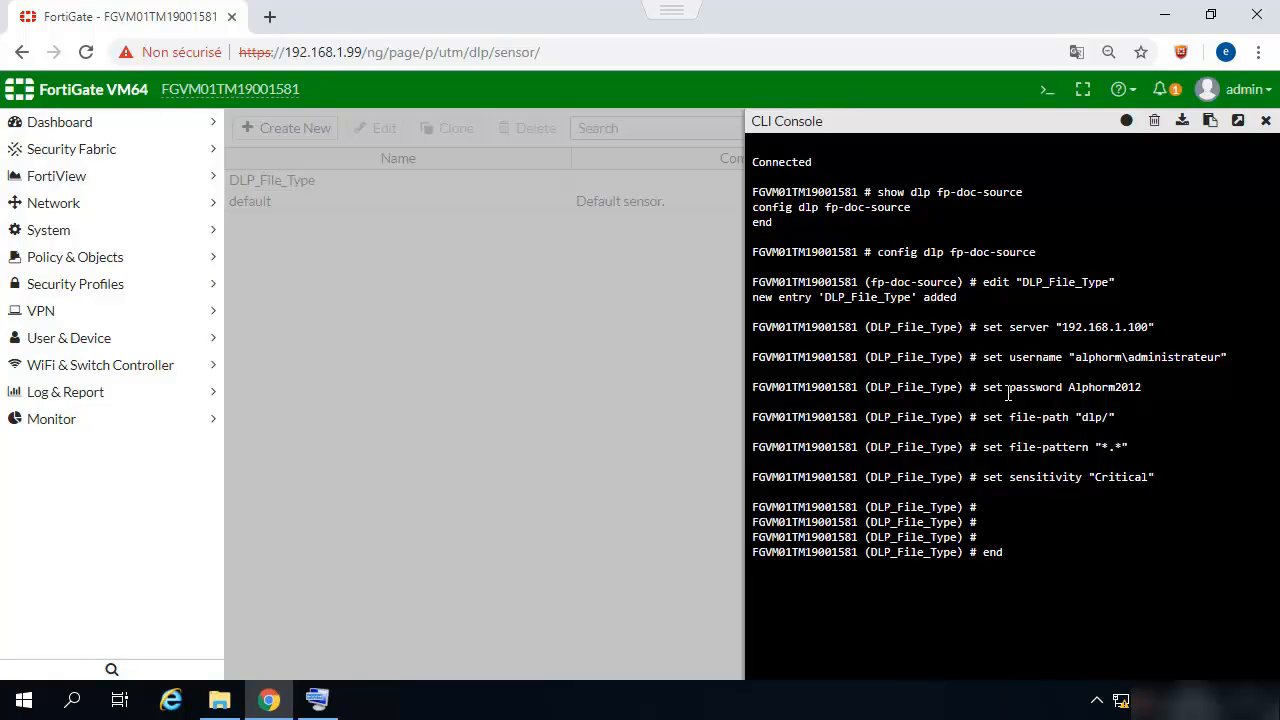
key(Return)
- Run show dlp fp-doc-source and highlight the DLP_File_Type entry in the output
text(show)
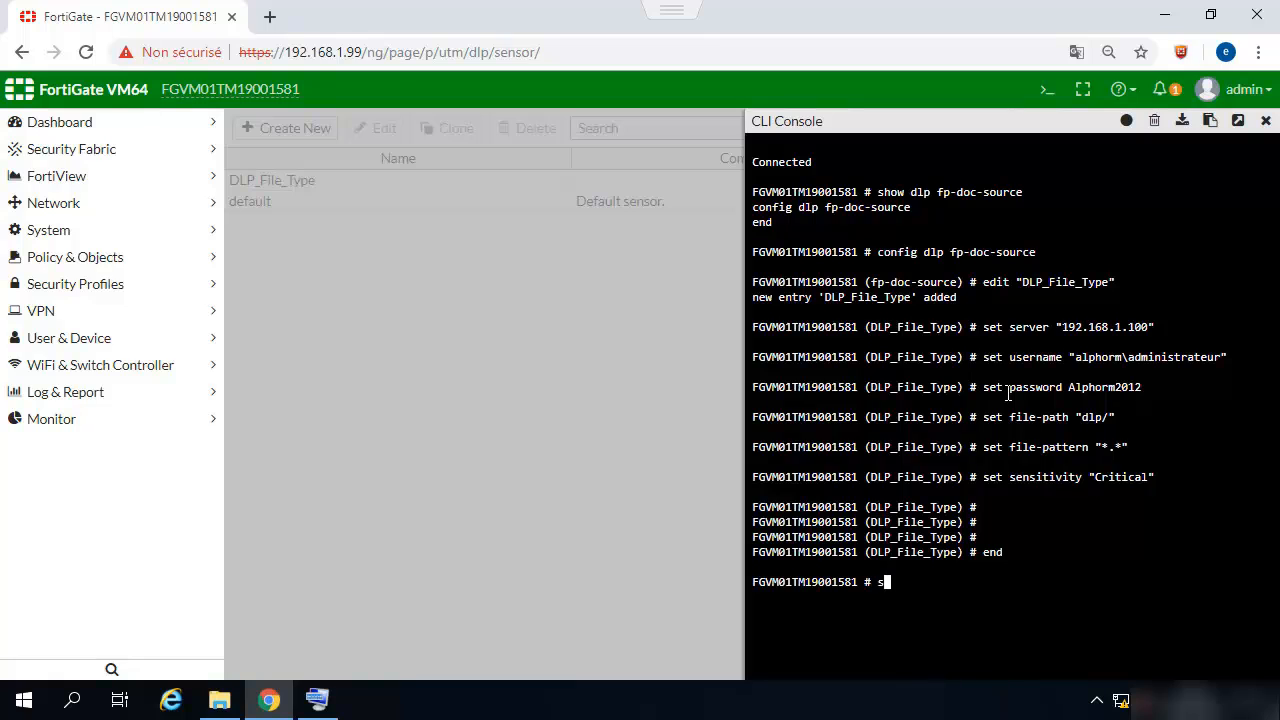
key(BackSpace)
key(BackSpace)
text(w dlp fp)
text(-do)
key(Tab)
key(Return)
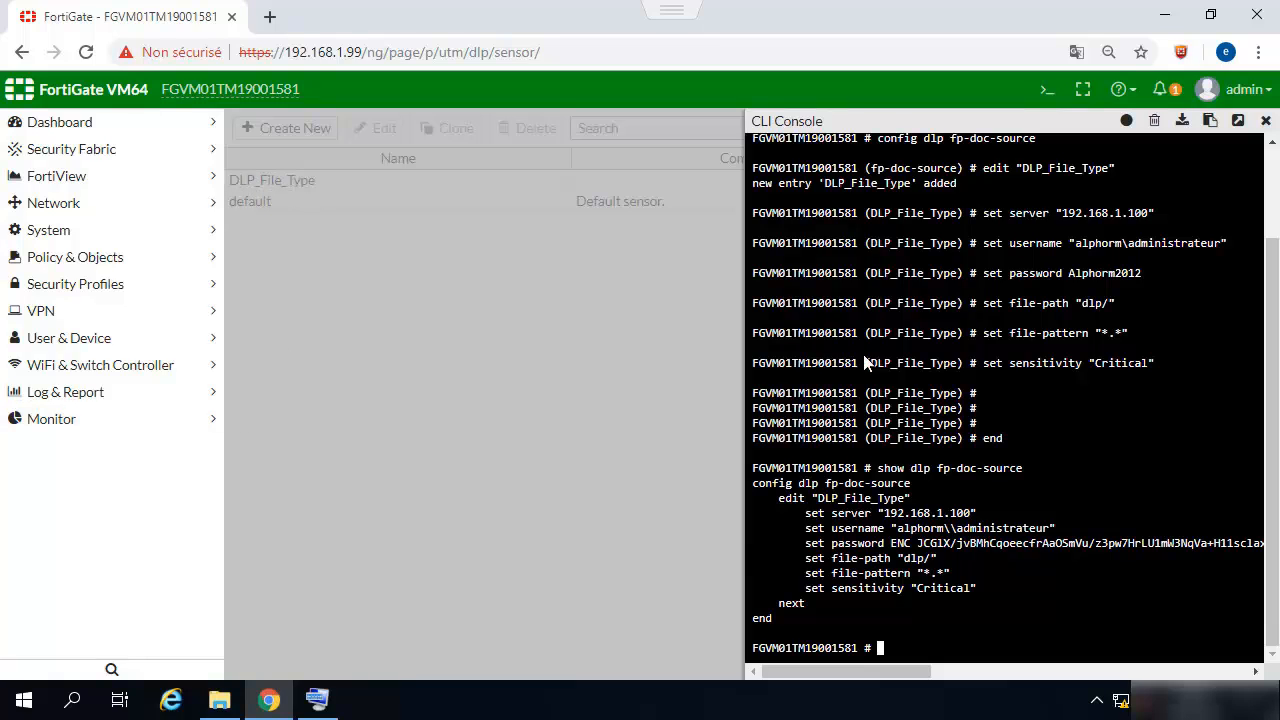
drag(910, 498, 812, 498)
click(966, 613)
- Enter config dlp sensor, edit DLP_File_Type, and create filter entry 2
text(config dlp sensor)
key(Return)
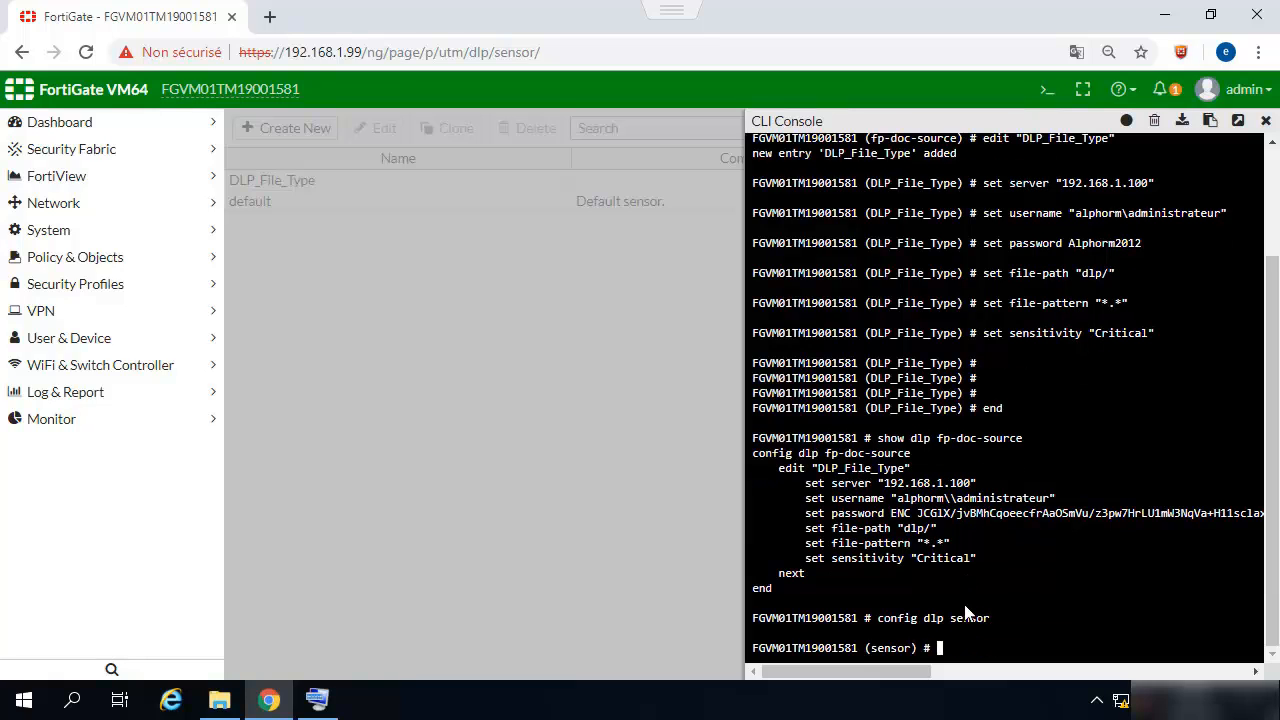
text(edit DLP_File_Type)
key(Return)
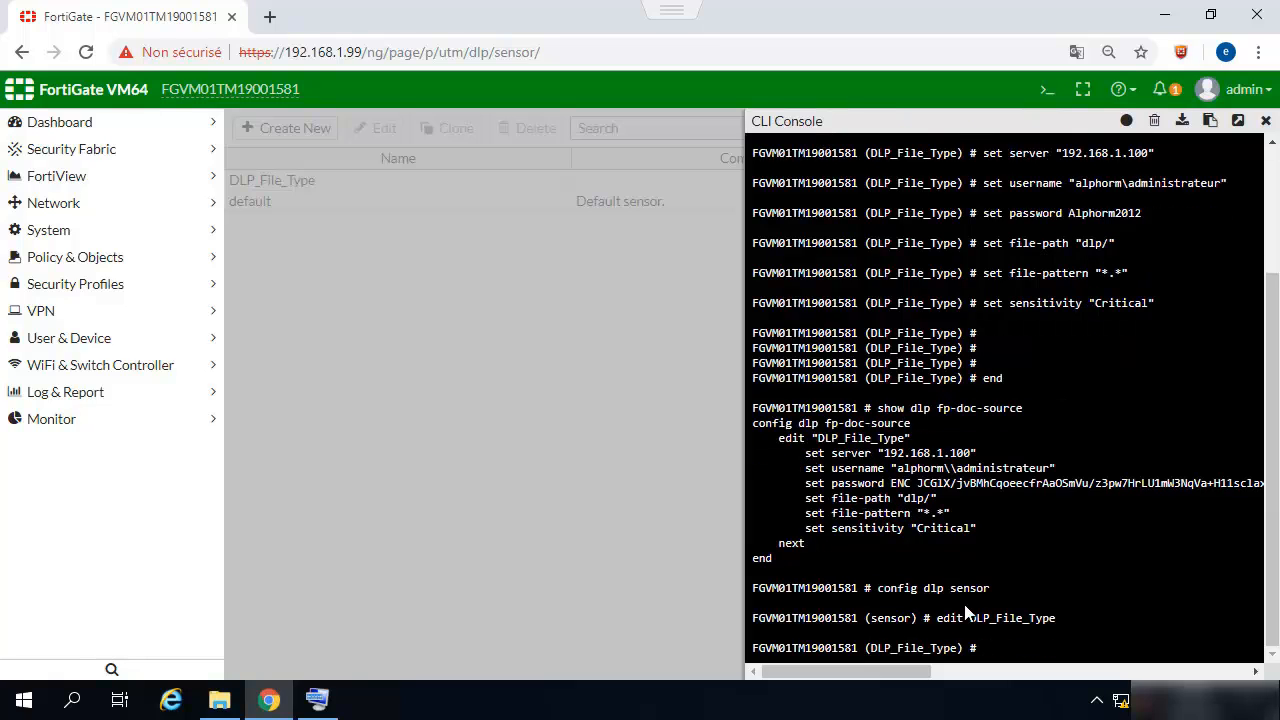
text(config filkter)
key(BackSpace)
key(BackSpace)
key(BackSpace)
key(BackSpace)
text(ter)
key(Return)
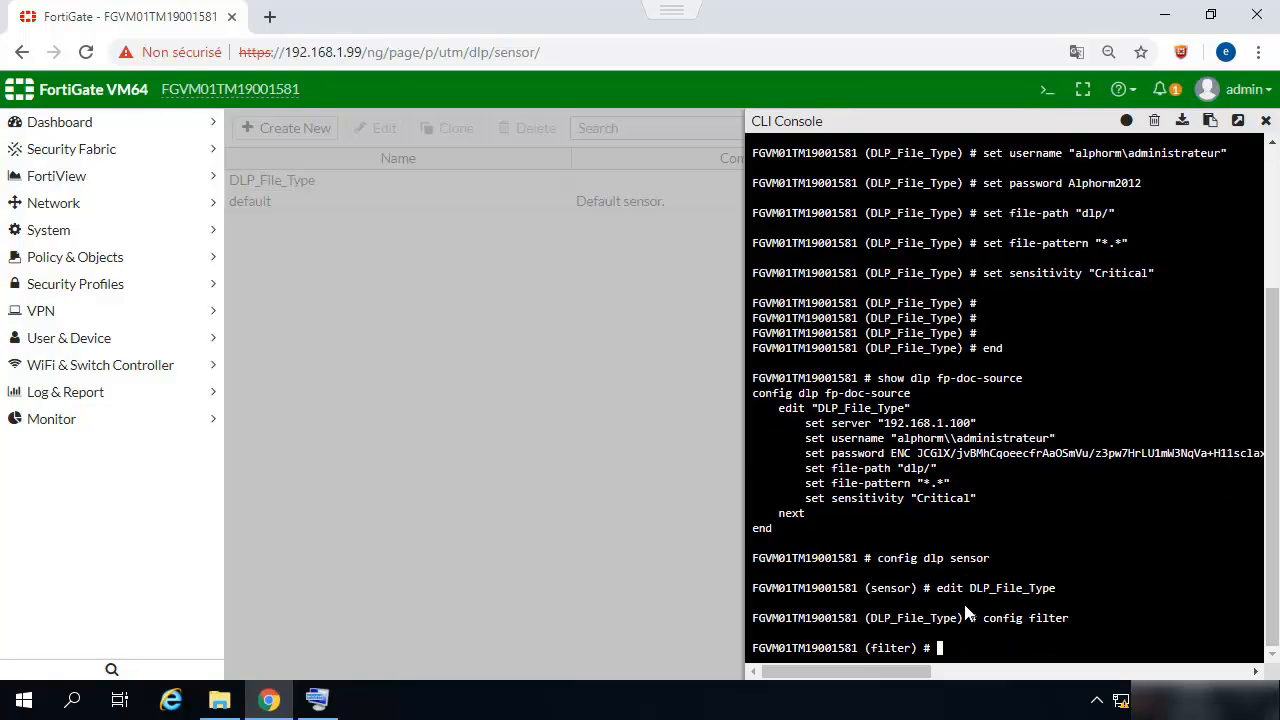
text(edit 2)
key(Return)
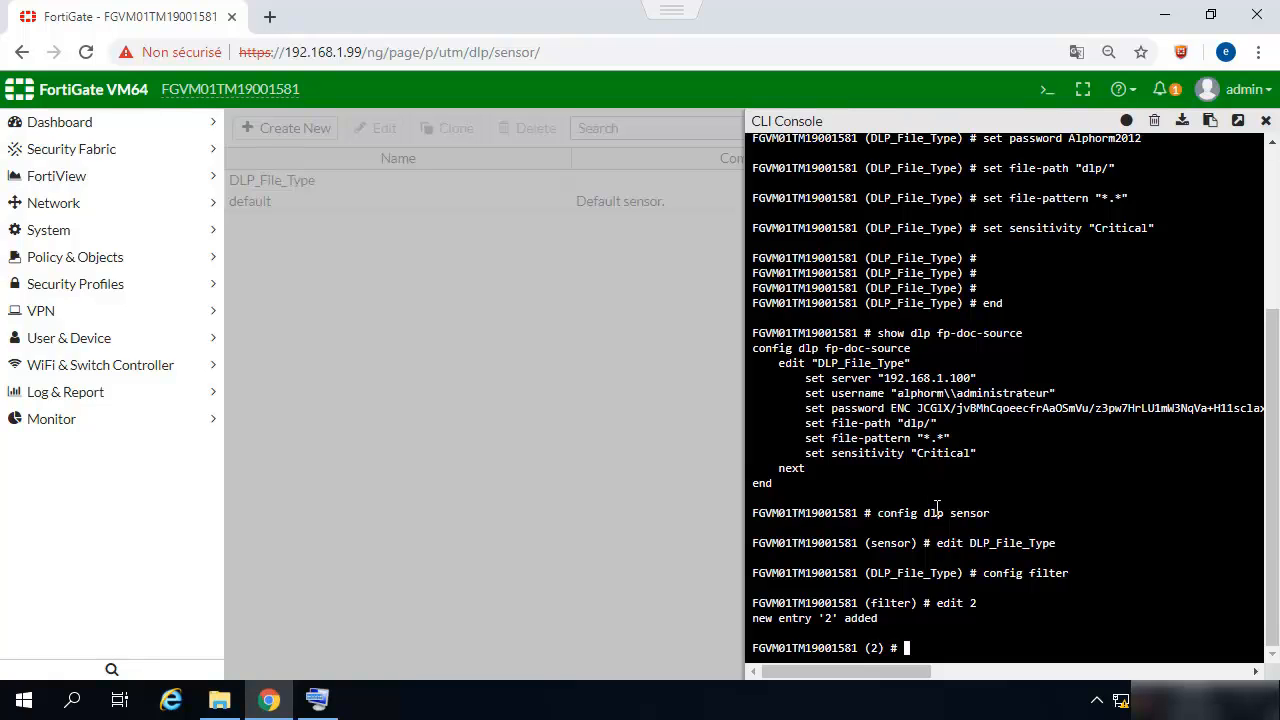
- Set filter 2's protocols to http-get and http-post; filter-by Critical is rejected
text(set proto http-get http-post)
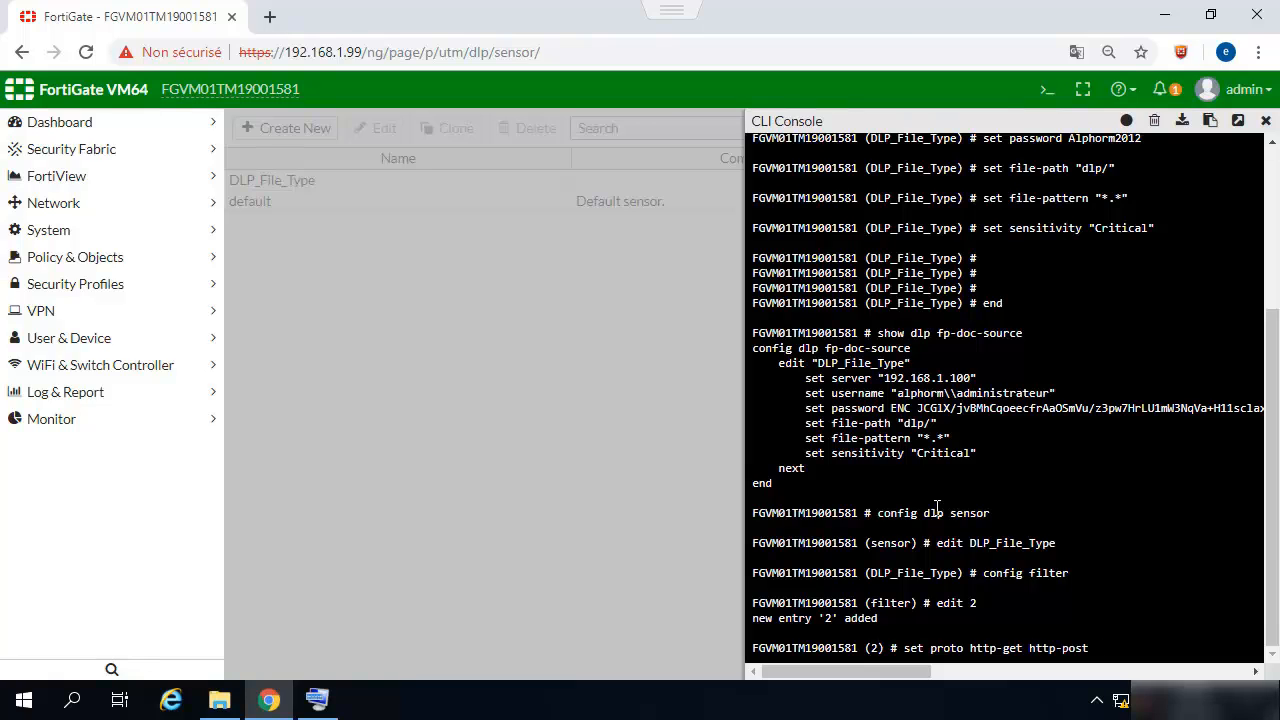
key(Return)
text(set)
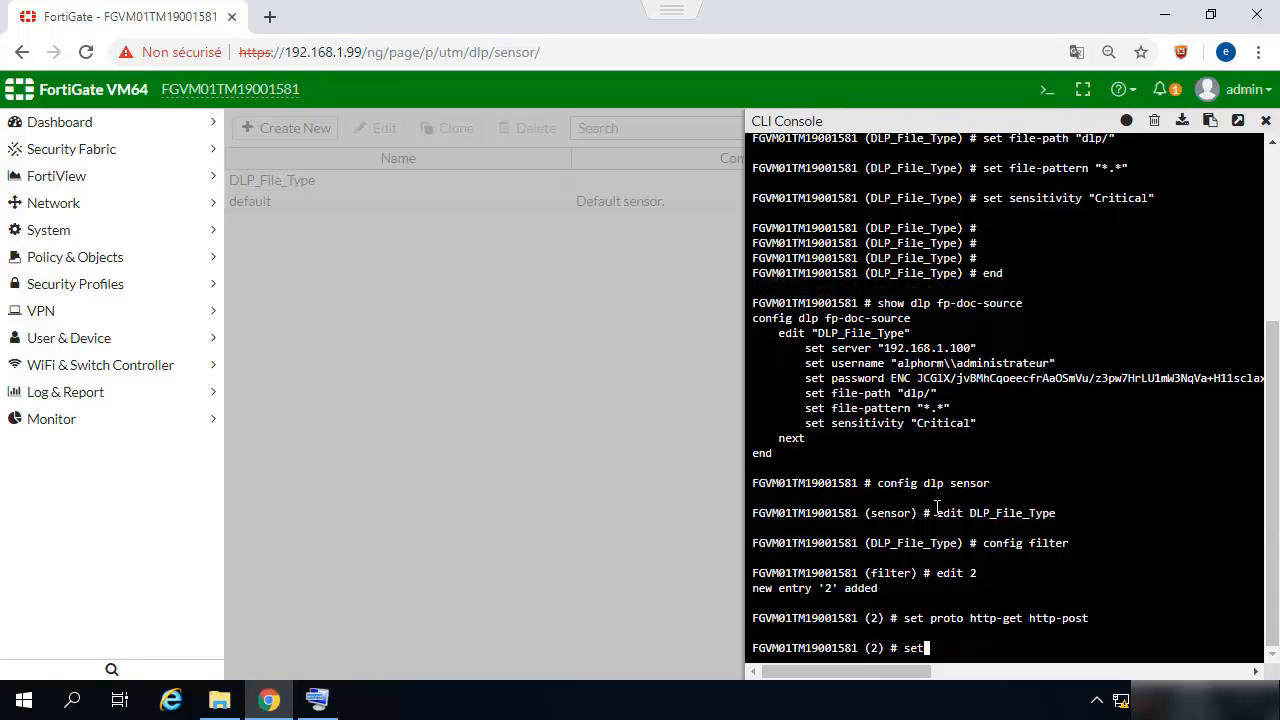
text( filter-by Critical)
key(Return)
text(set)
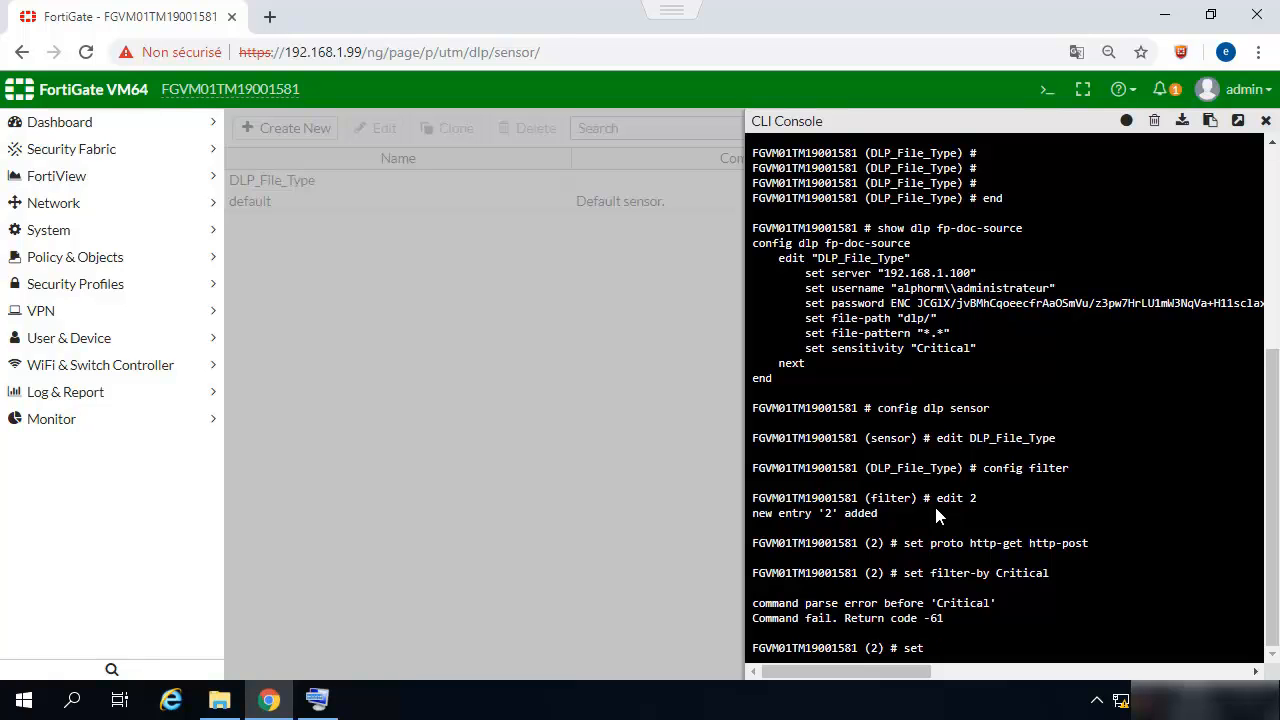
- Change filter 2 to filter by fingerprint
key(Up)
key(BackSpace)
key(BackSpace)
key(BackSpace)
key(BackSpace)
key(BackSpace)
key(BackSpace)
key(BackSpace)
key(BackSpace)
text(fing)
key(Tab)
key(Return)
- Set filter 2's fingerprint sensitivity to Critical
text(set )
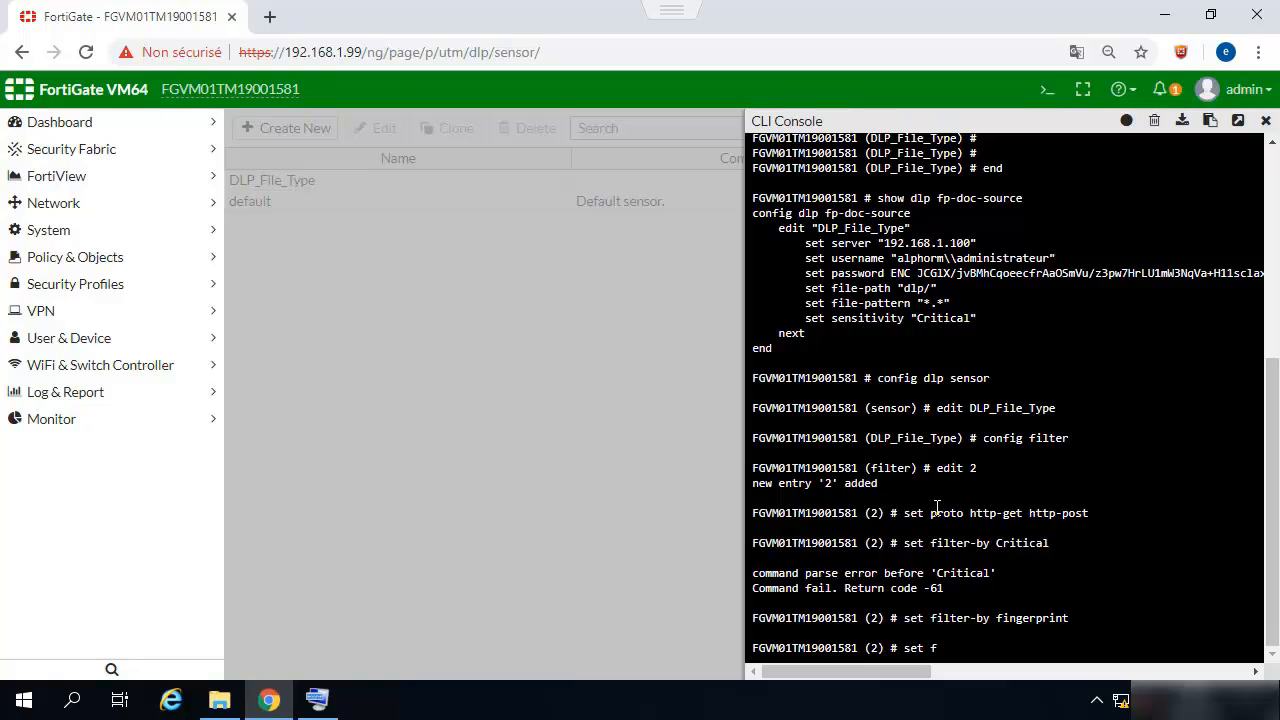
text(fp-)
text(sen)
text(se)
text(i)
text(t)
text(i)
text(vity)
key(BackSpace)
key(BackSpace)
key(BackSpace)
key(BackSpace)
key(BackSpace)
key(BackSpace)
key(BackSpace)
key(Tab)
key(Tab)
key(Tab)
key(Tab)
key(Tab)
key(Tab)
key(BackSpace)
key(BackSpace)
key(BackSpace)
key(BackSpace)
key(BackSpace)
key(BackSpace)
key(BackSpace)
key(BackSpace)
key(BackSpace)
key(BackSpace)
key(BackSpace)
key(BackSpace)
key(BackSpace)
text(t sen)
key(Tab)
text(Critical)
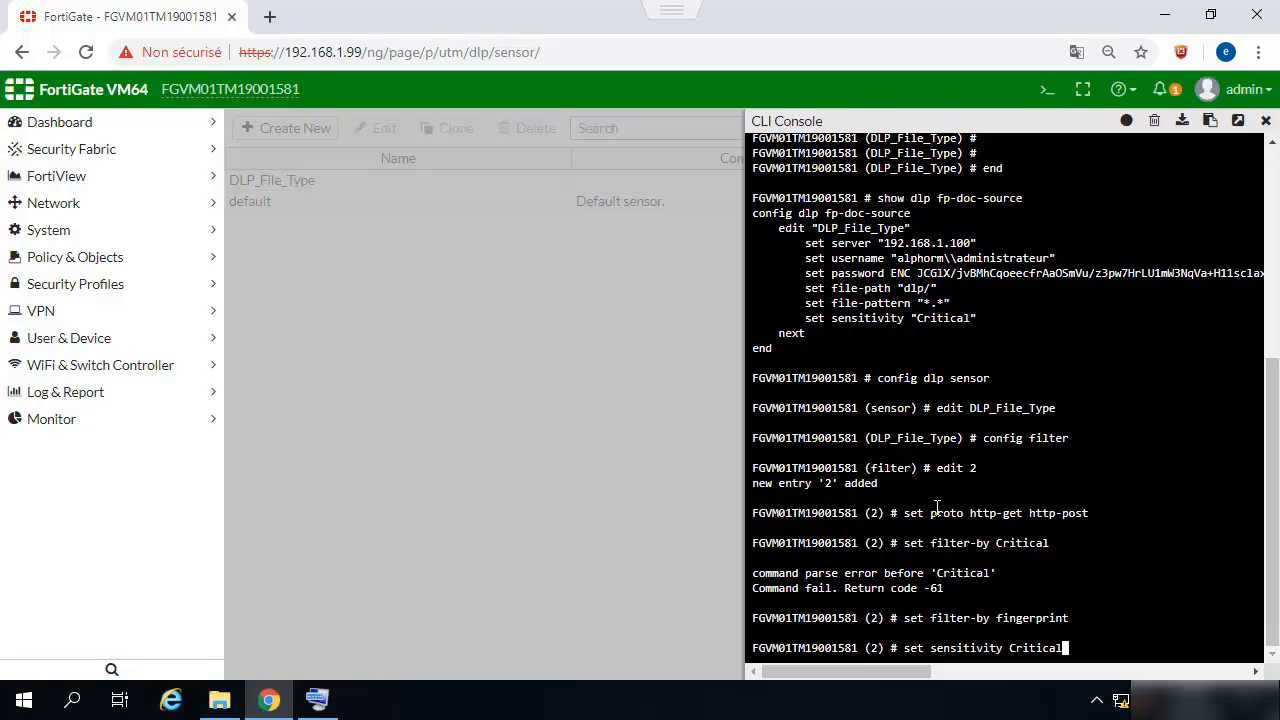
text( s)
key(Return)
- Set the filter action to block and end twice to save the sensor
text(set action )
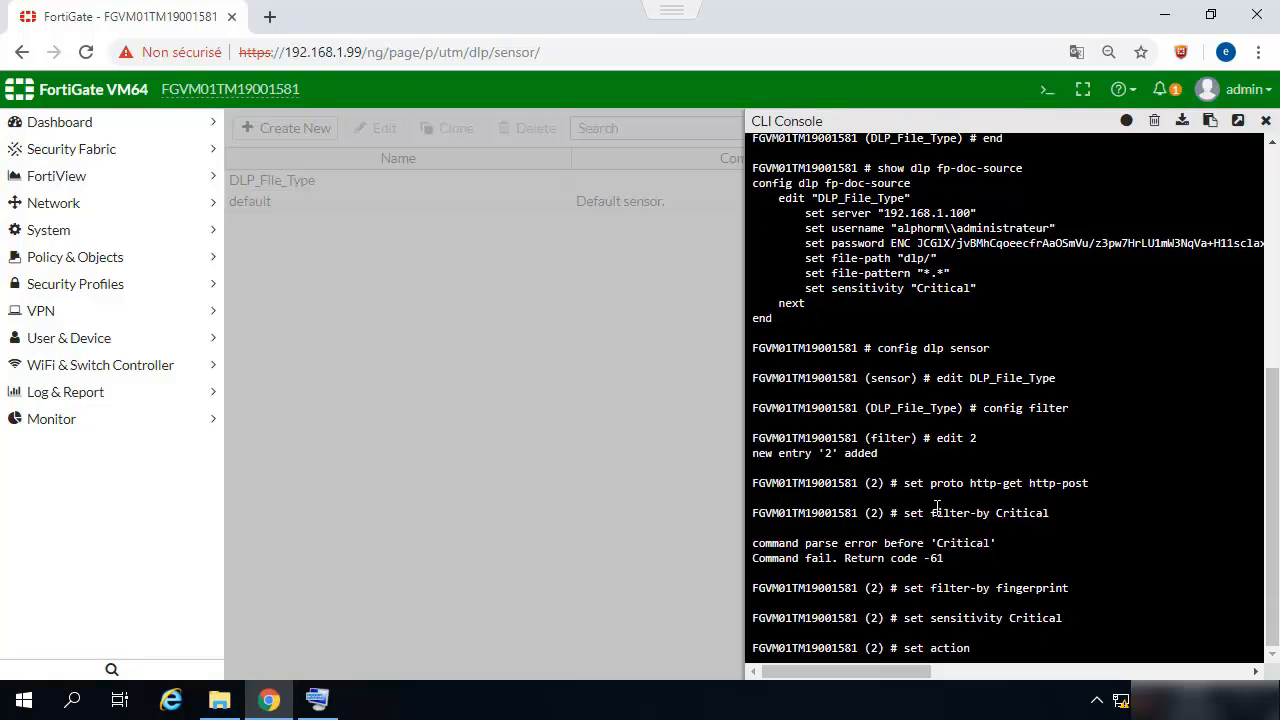
text(Blclo)
key(BackSpace)
key(BackSpace)
key(BackSpace)
text(block)
key(Return)
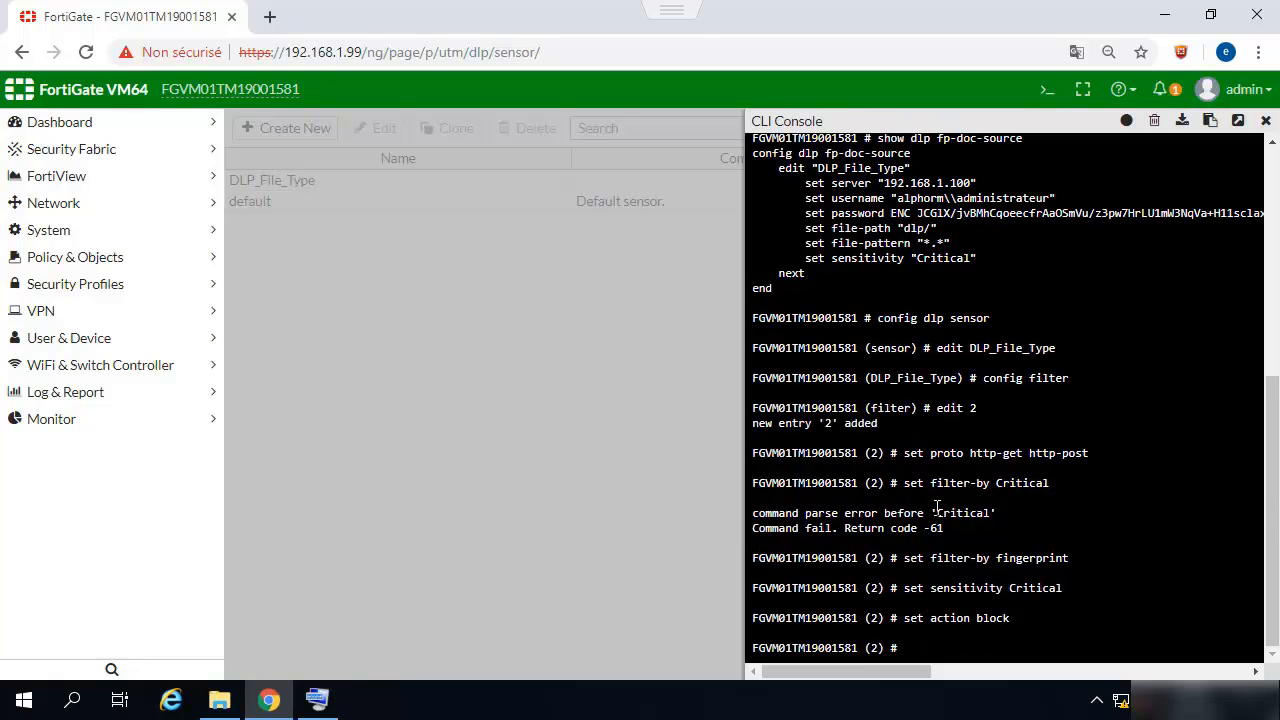
key(Return)
key(Return)
key(Return)
text(end)
key(Return)
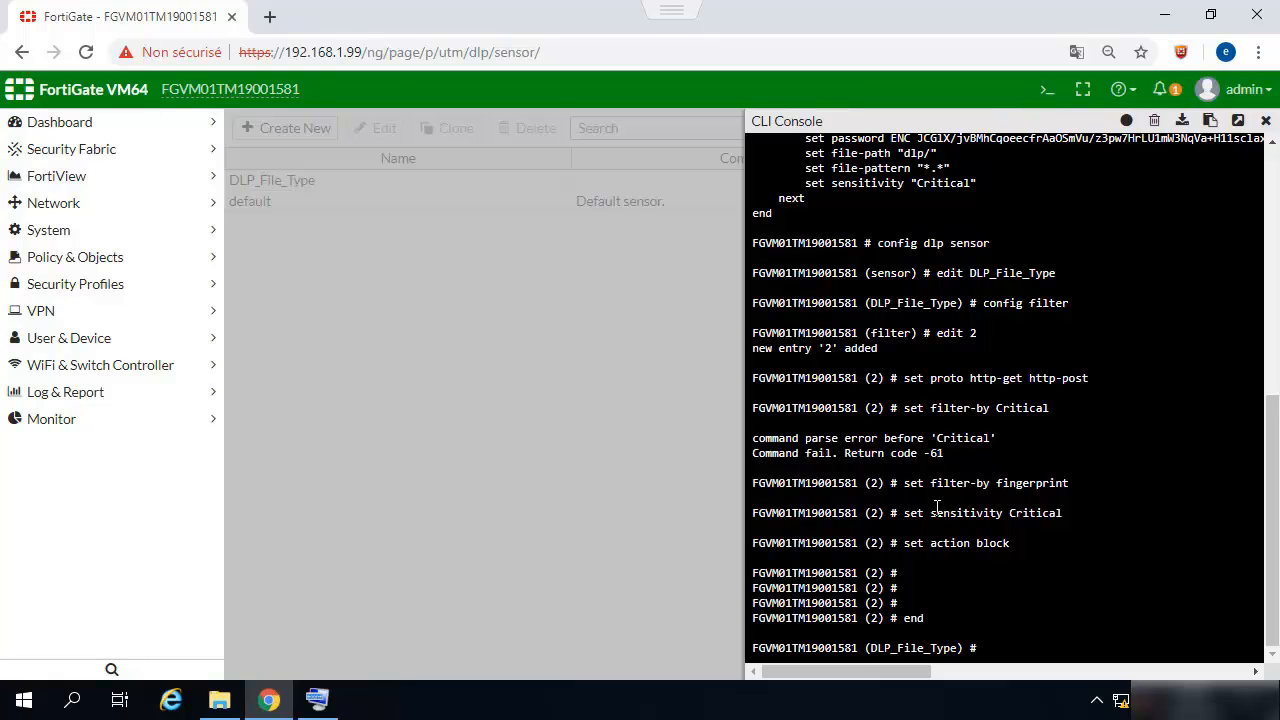
text(end)
key(Return)
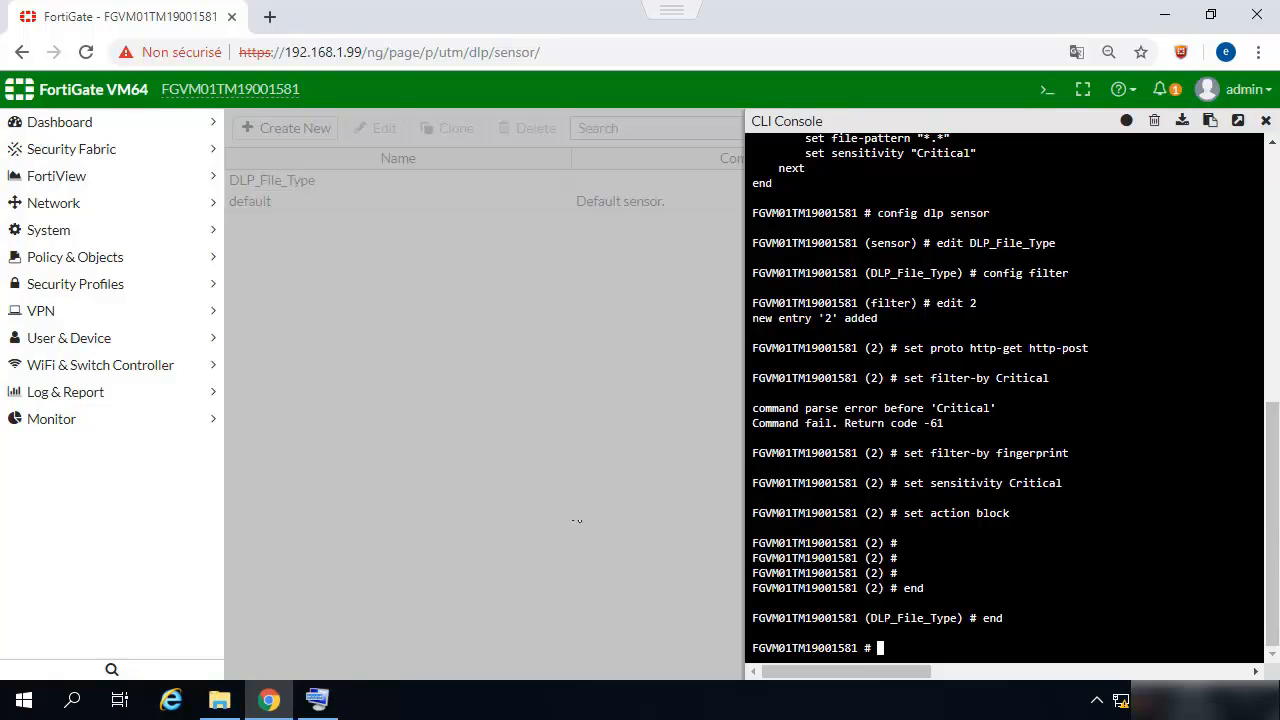
- Open the DLP_File_Type sensor and confirm filter 2's File Finger Print sensitivity is Critical
click(1265, 120)
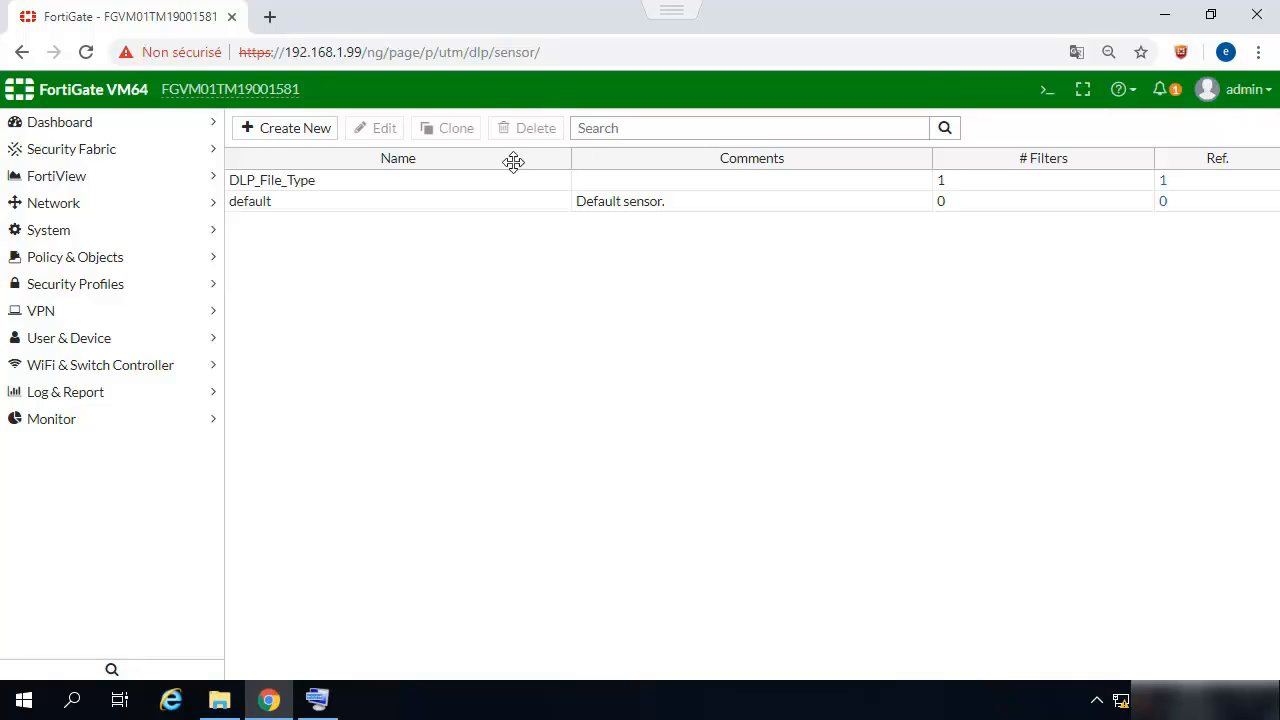
click(310, 188)
click(372, 134)
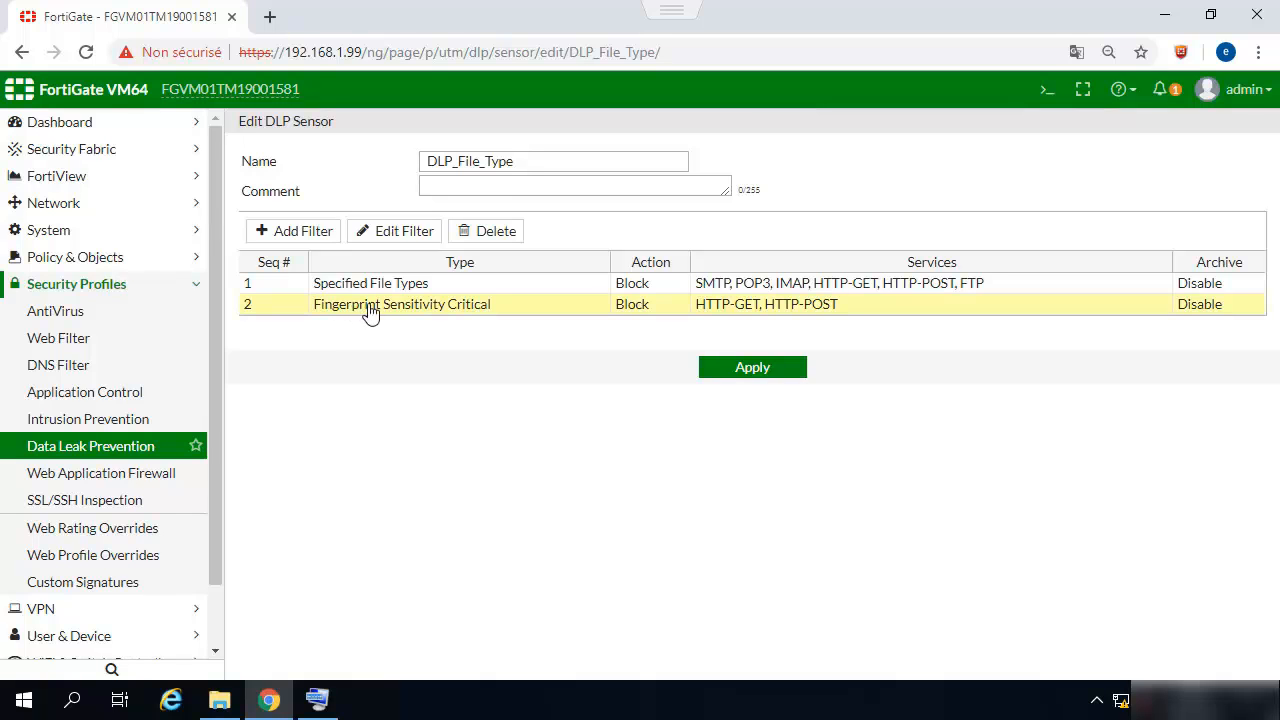
click(391, 248)
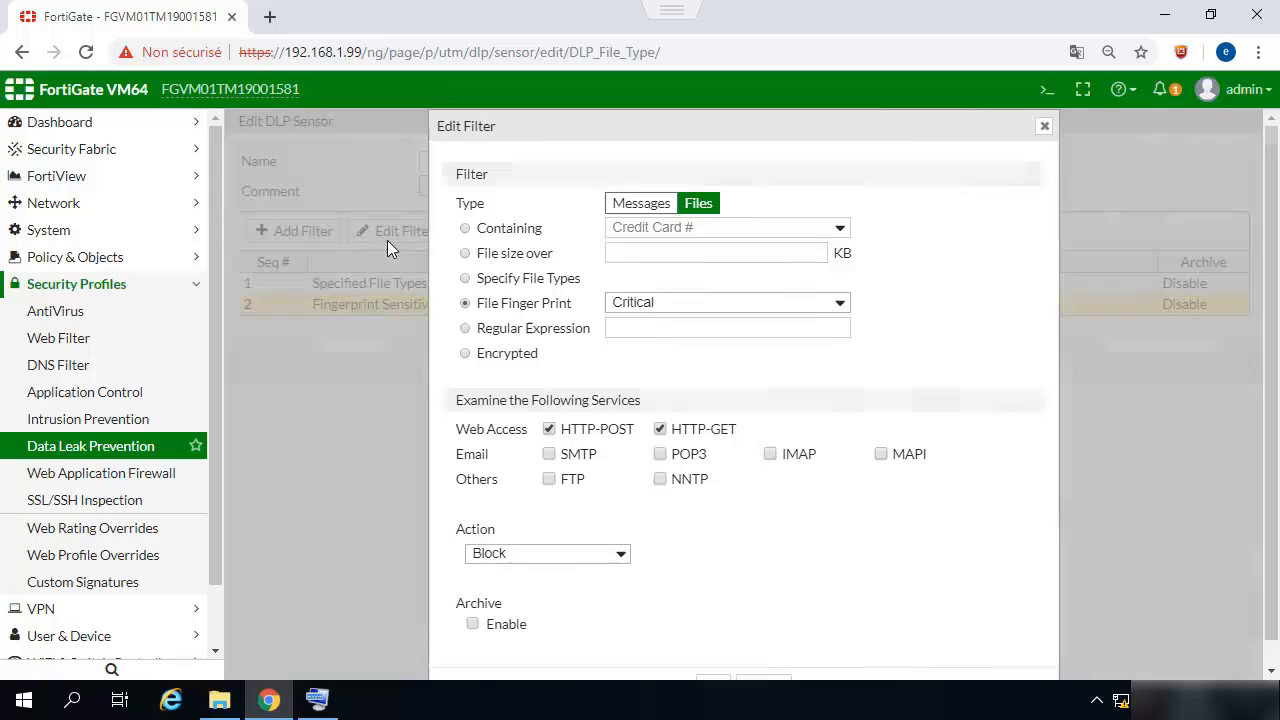
click(648, 303)
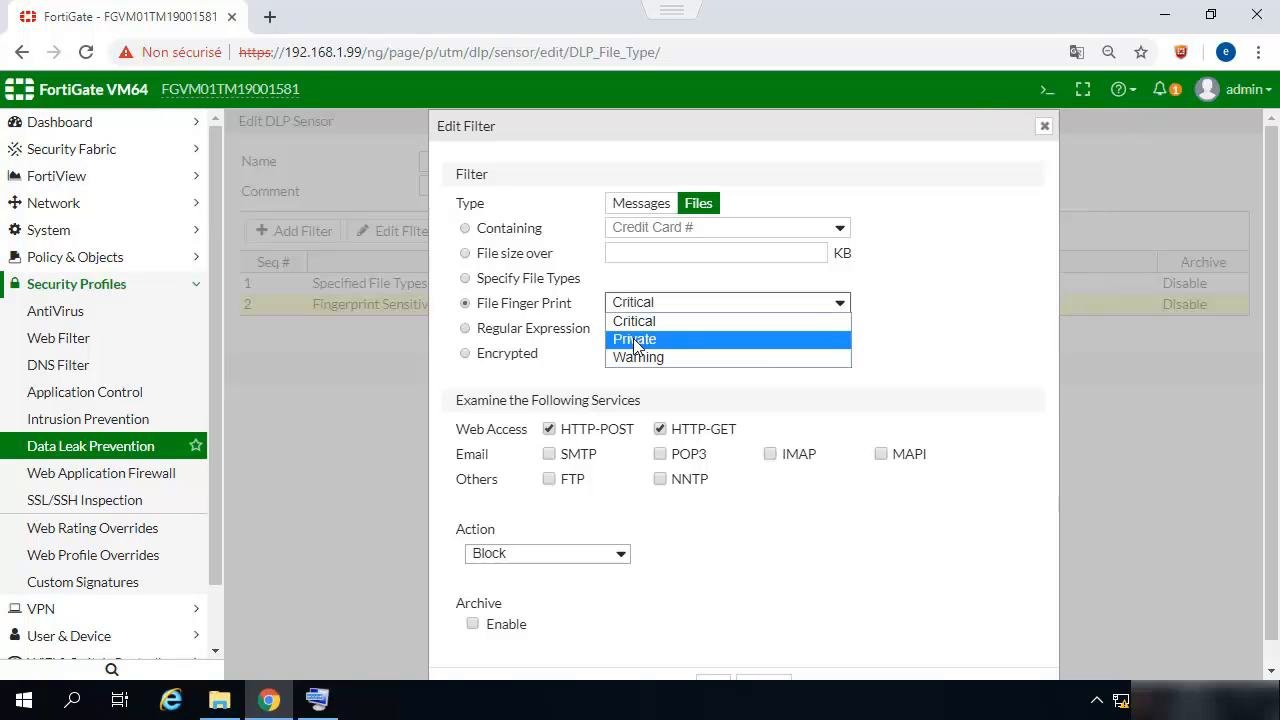
click(636, 321)
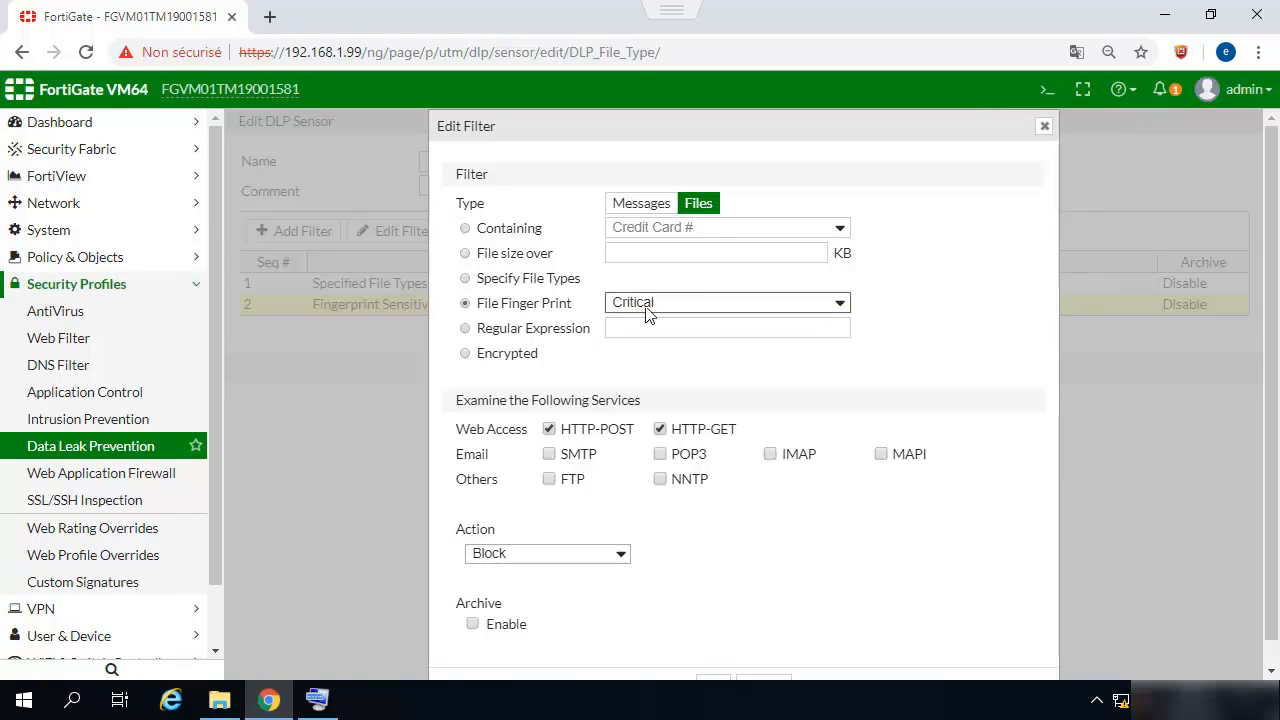
click(1042, 128)
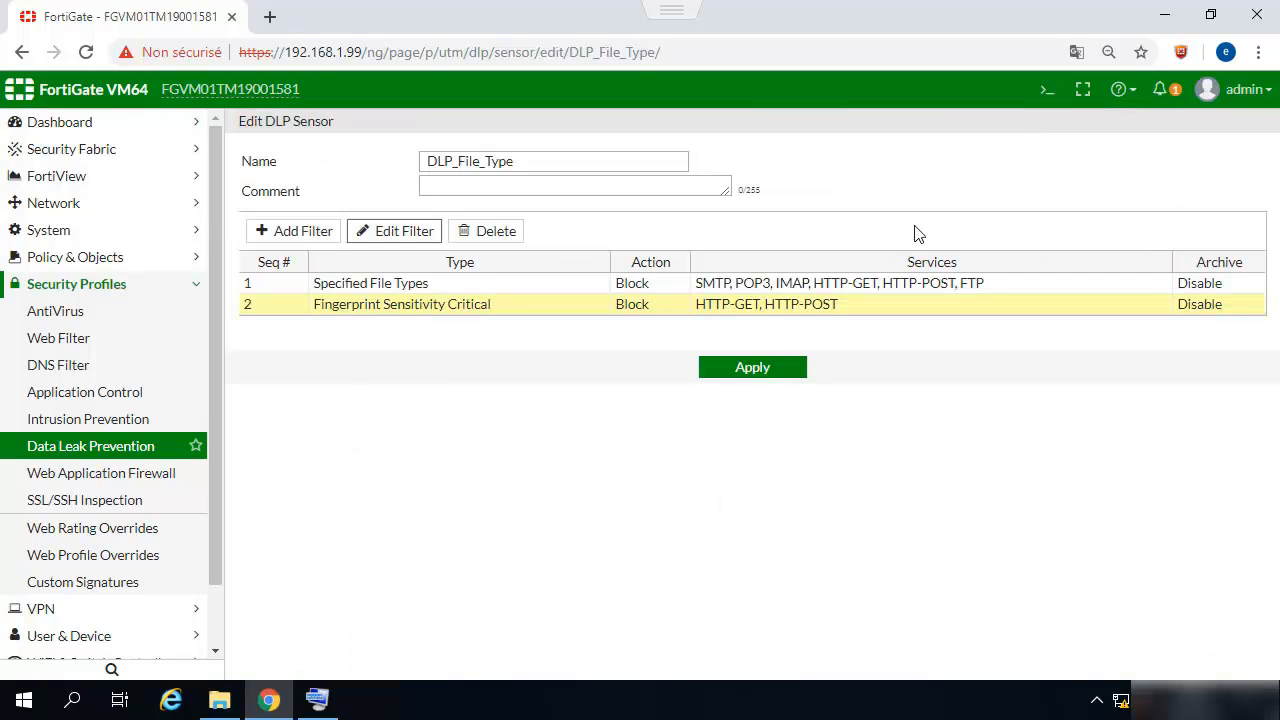
- Copy the FGVM01TM19001581_20190507_1438.conf backup from Téléchargements and paste it into C:\dlp
mouse_move(223, 705)
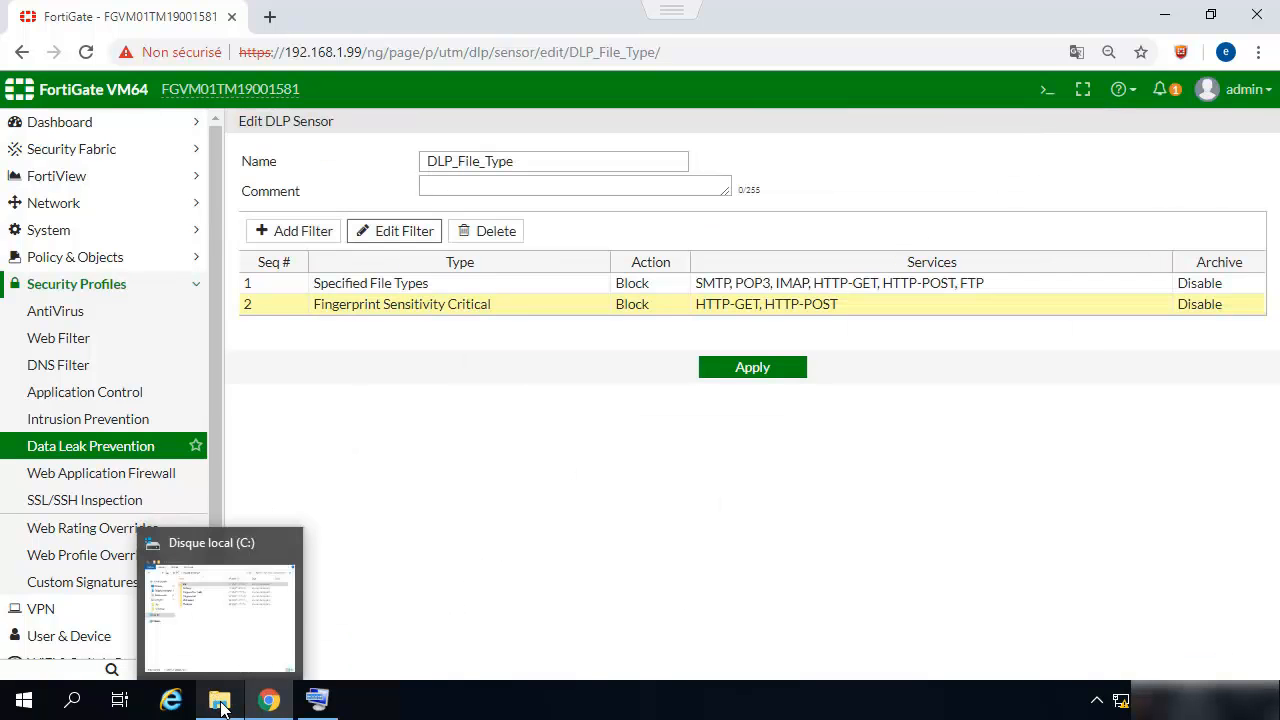
click(222, 705)
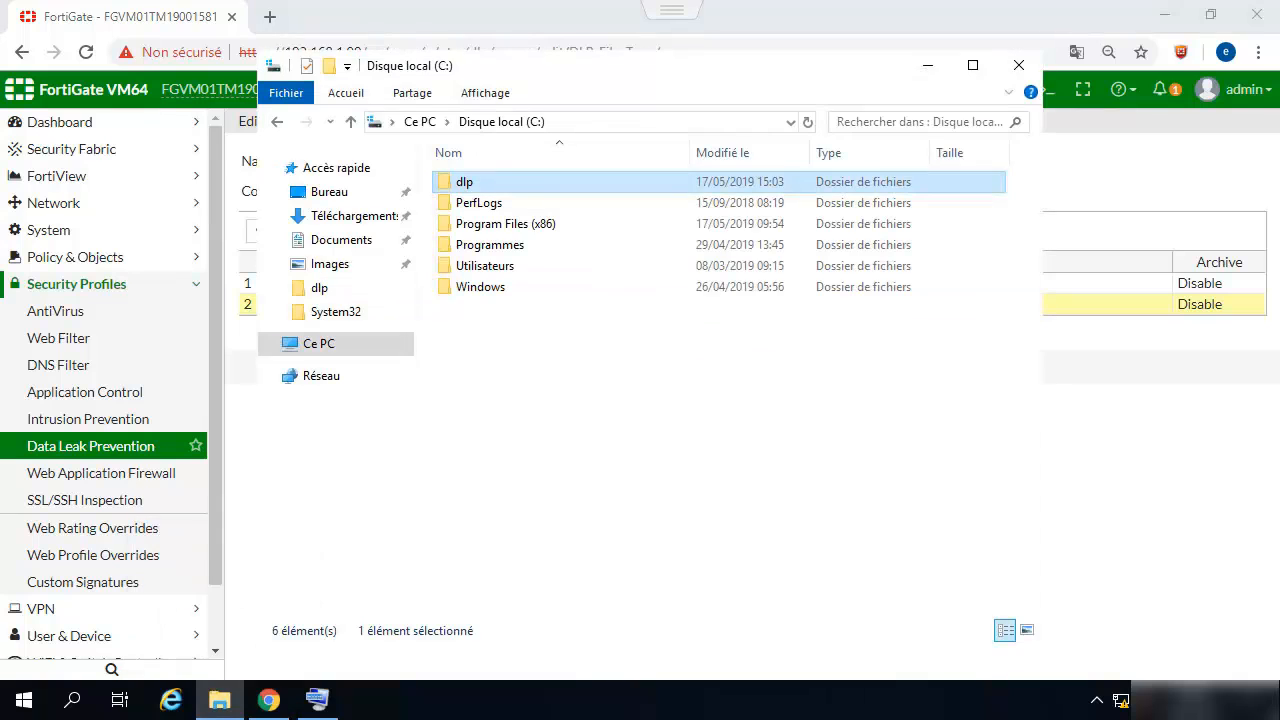
click(347, 216)
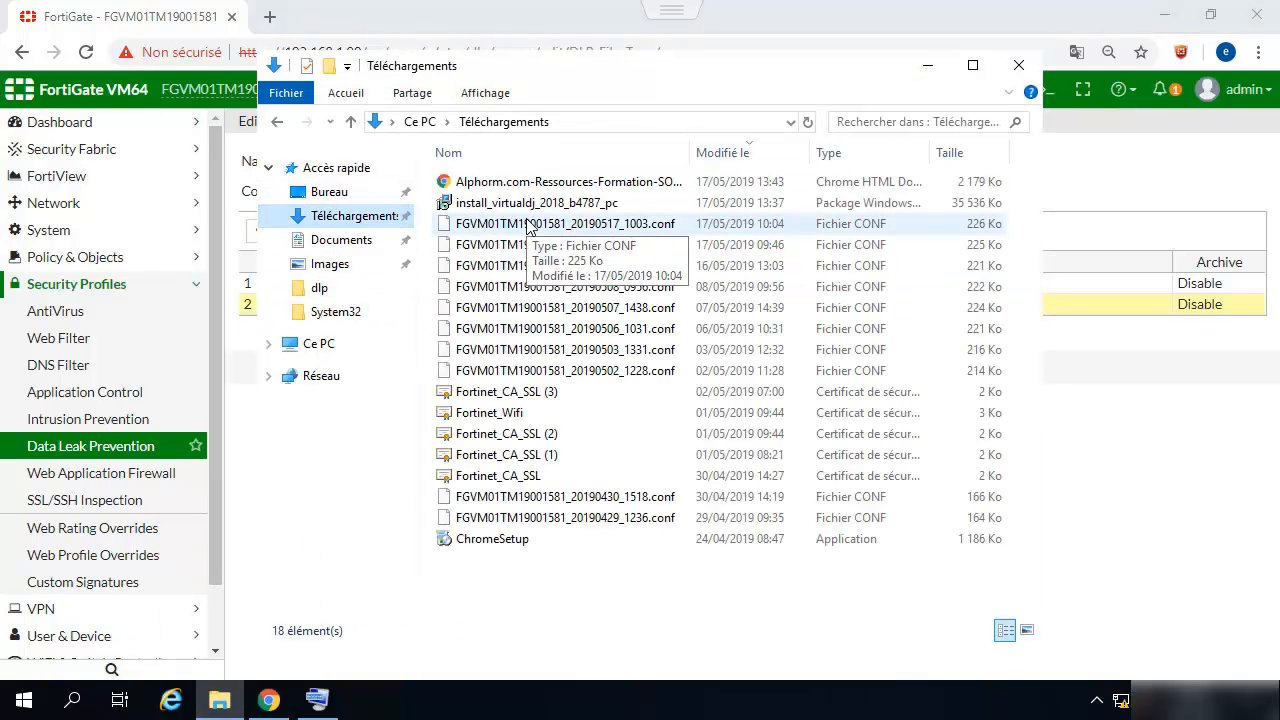
click(519, 312)
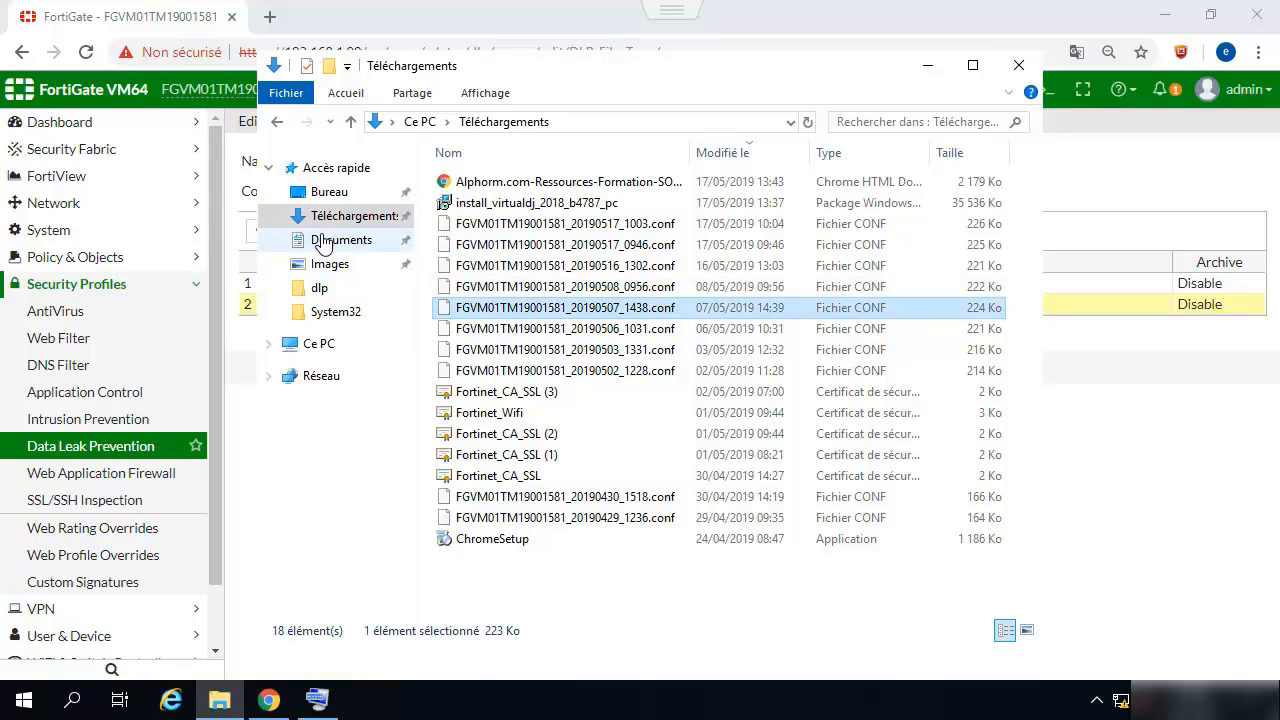
click(316, 345)
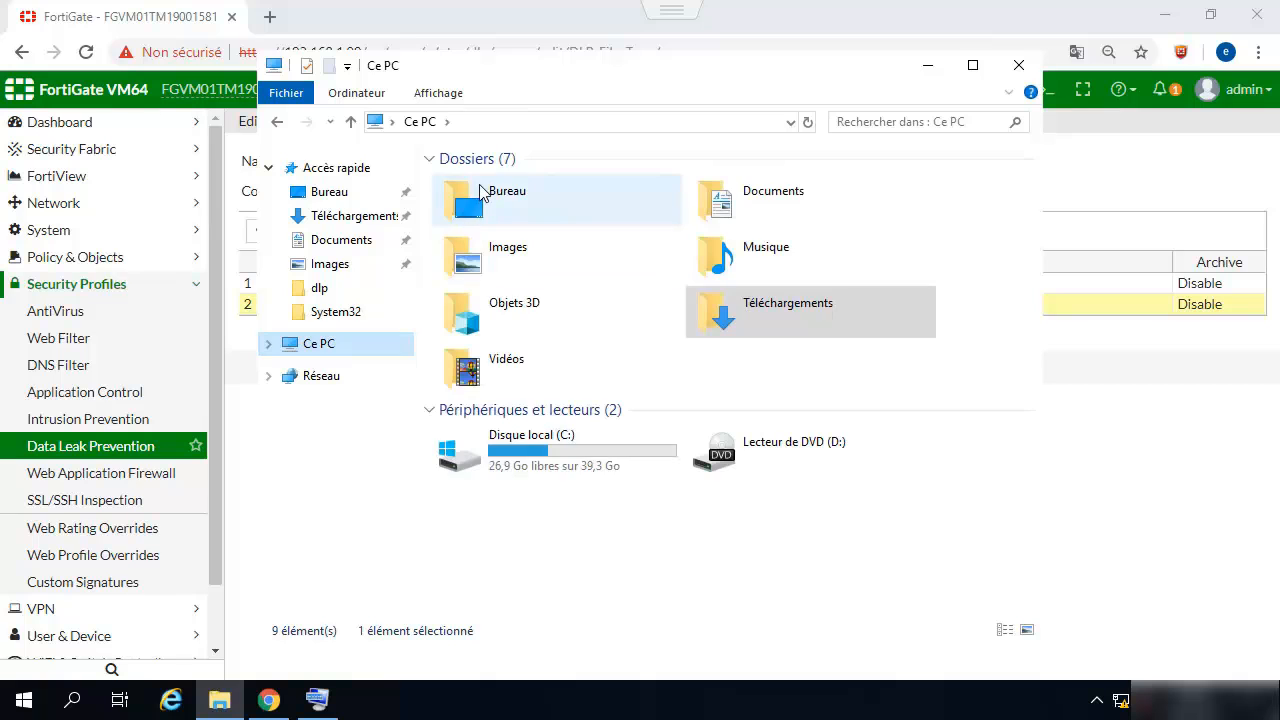
double_click(495, 440)
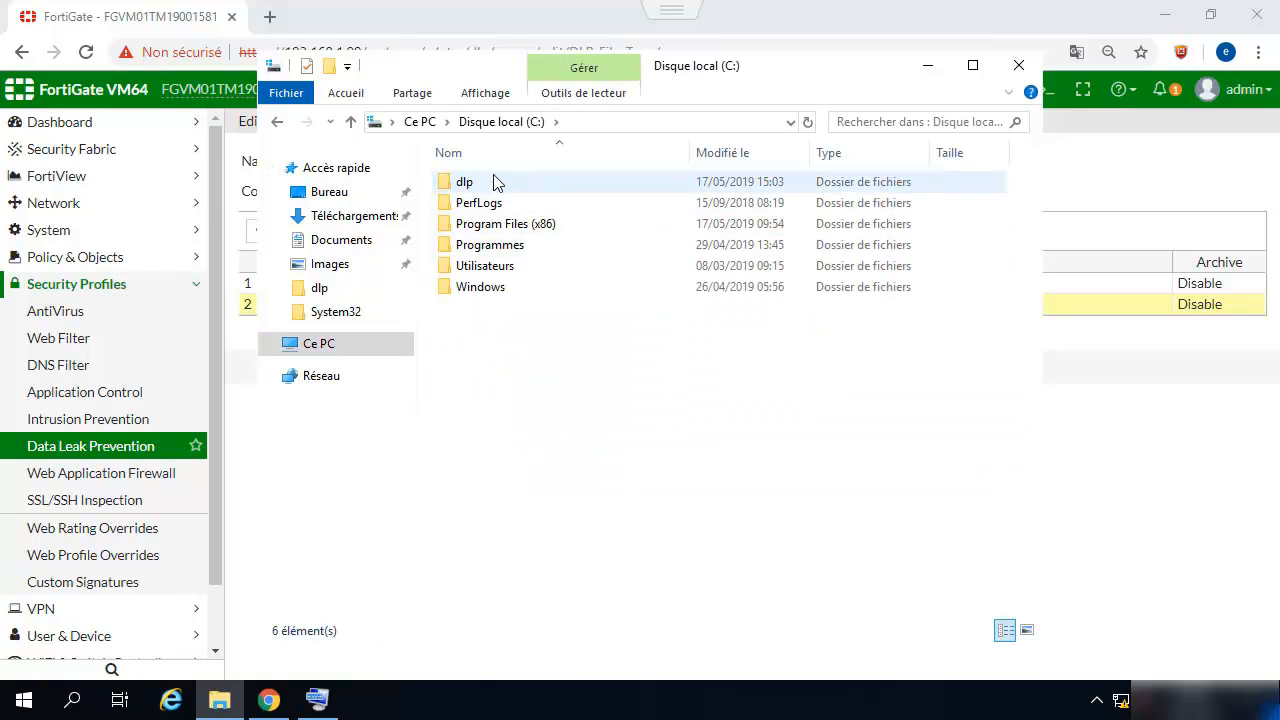
click(495, 182)
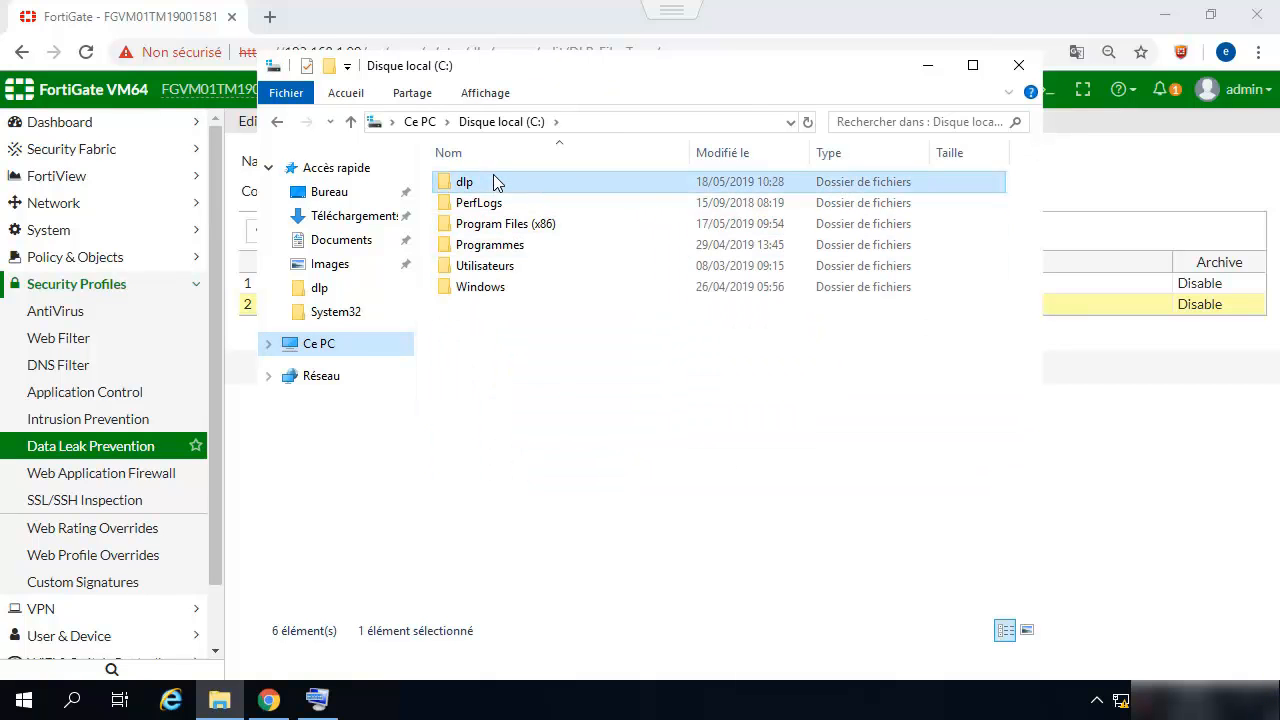
double_click(456, 187)
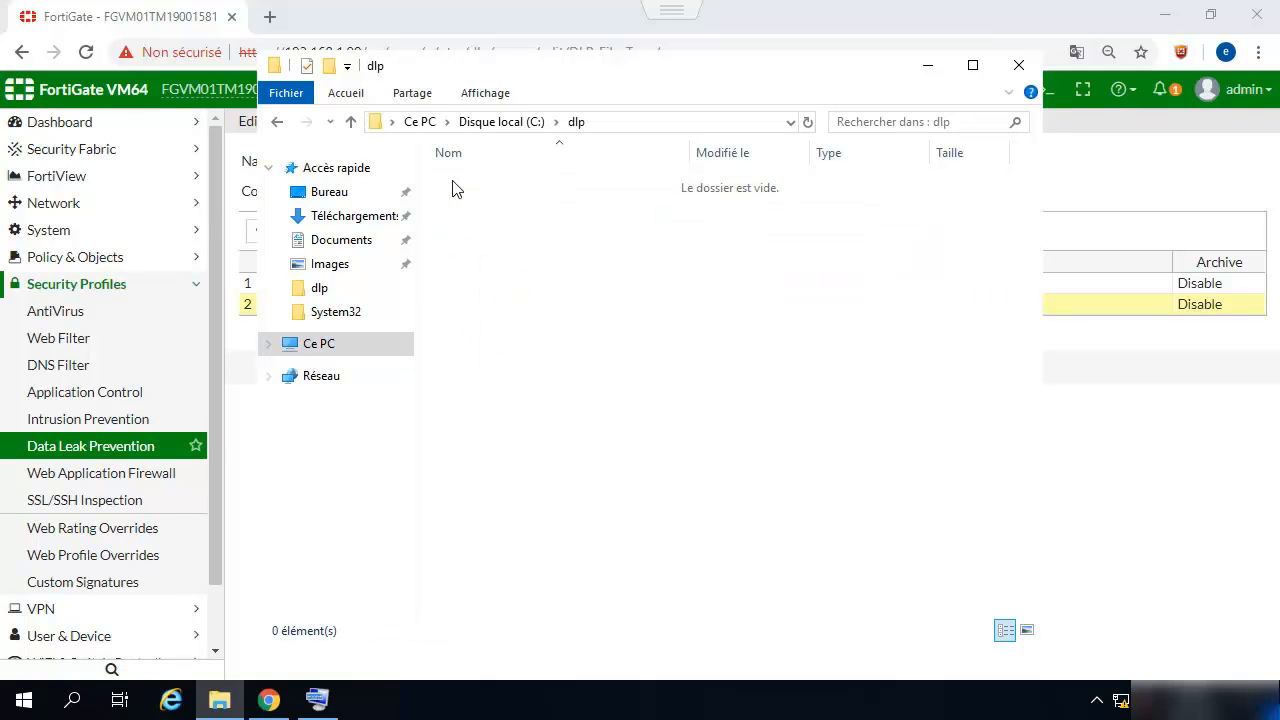
right_click(506, 289)
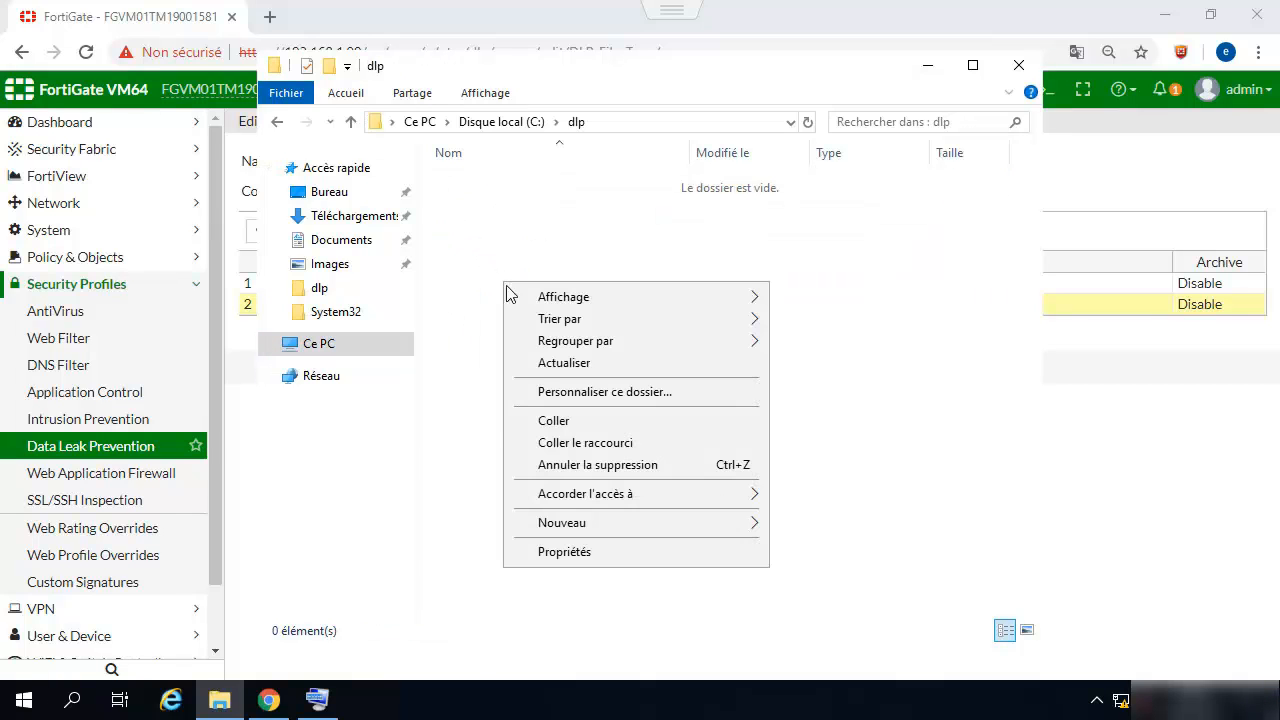
click(554, 422)
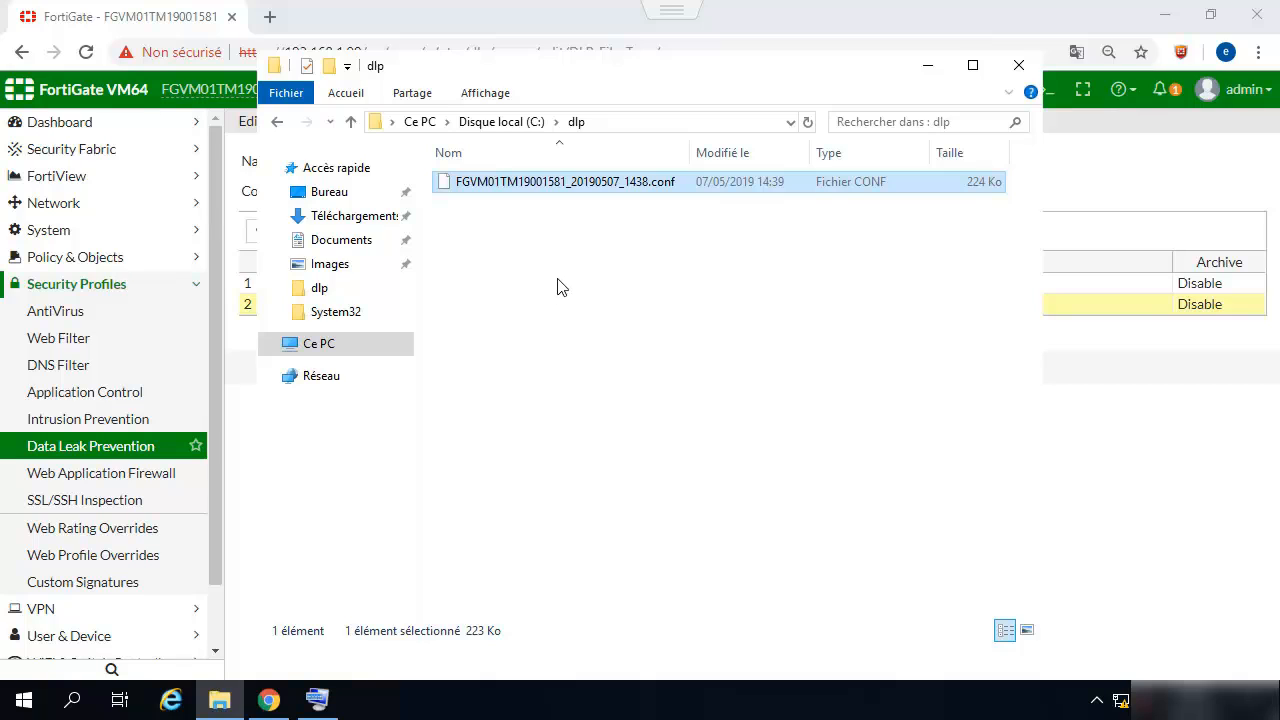
- Rename the pasted file to dlp.conf and open it in WordPad
key(F2)
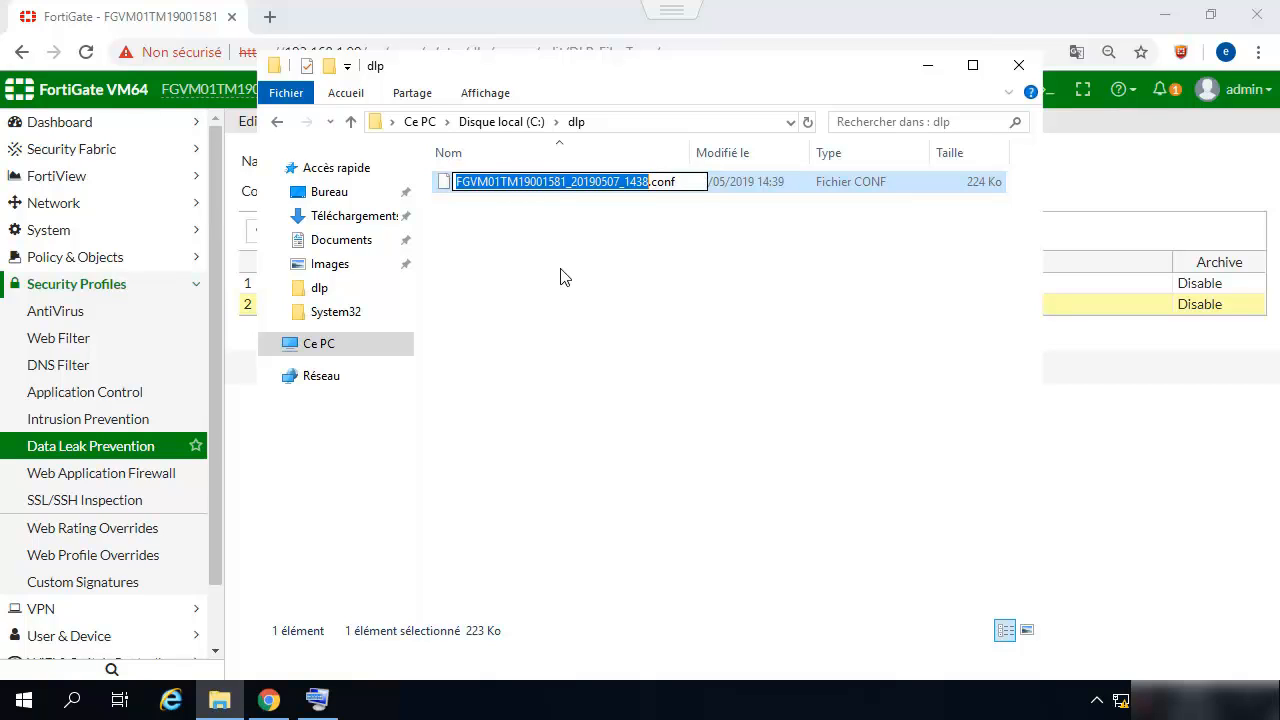
text(dlp)
key(Return)
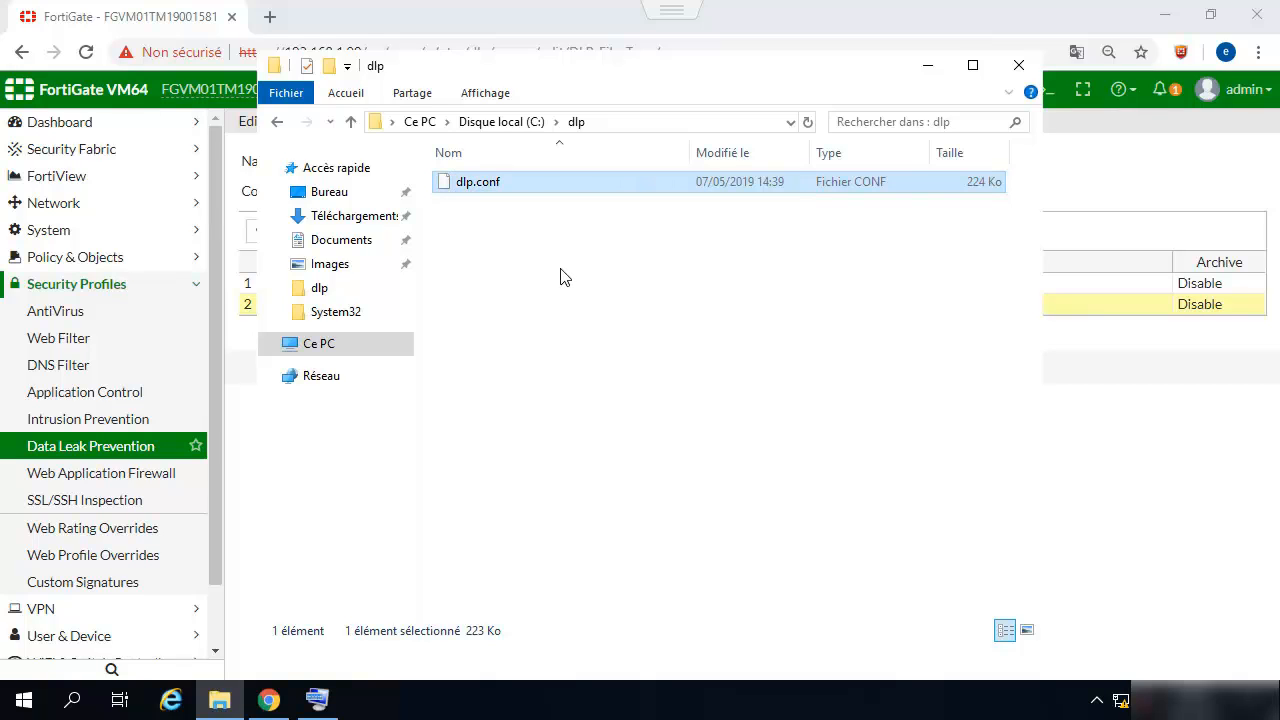
key(Return)
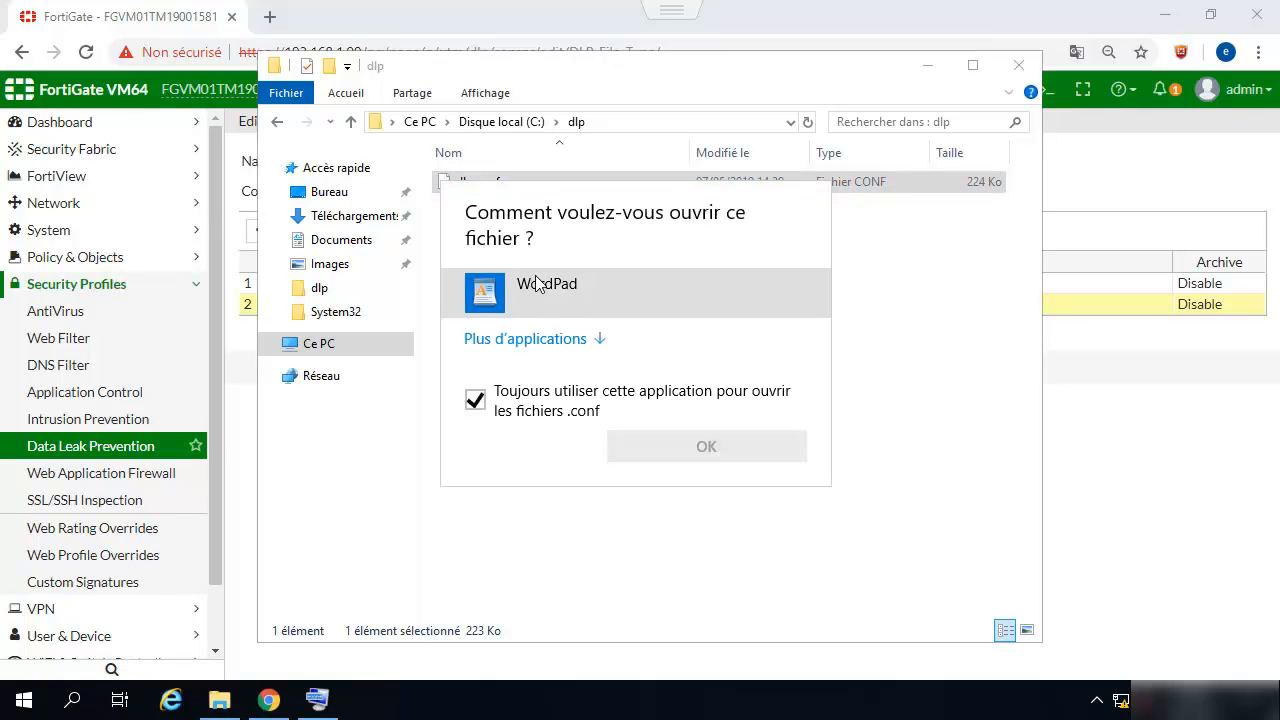
click(476, 400)
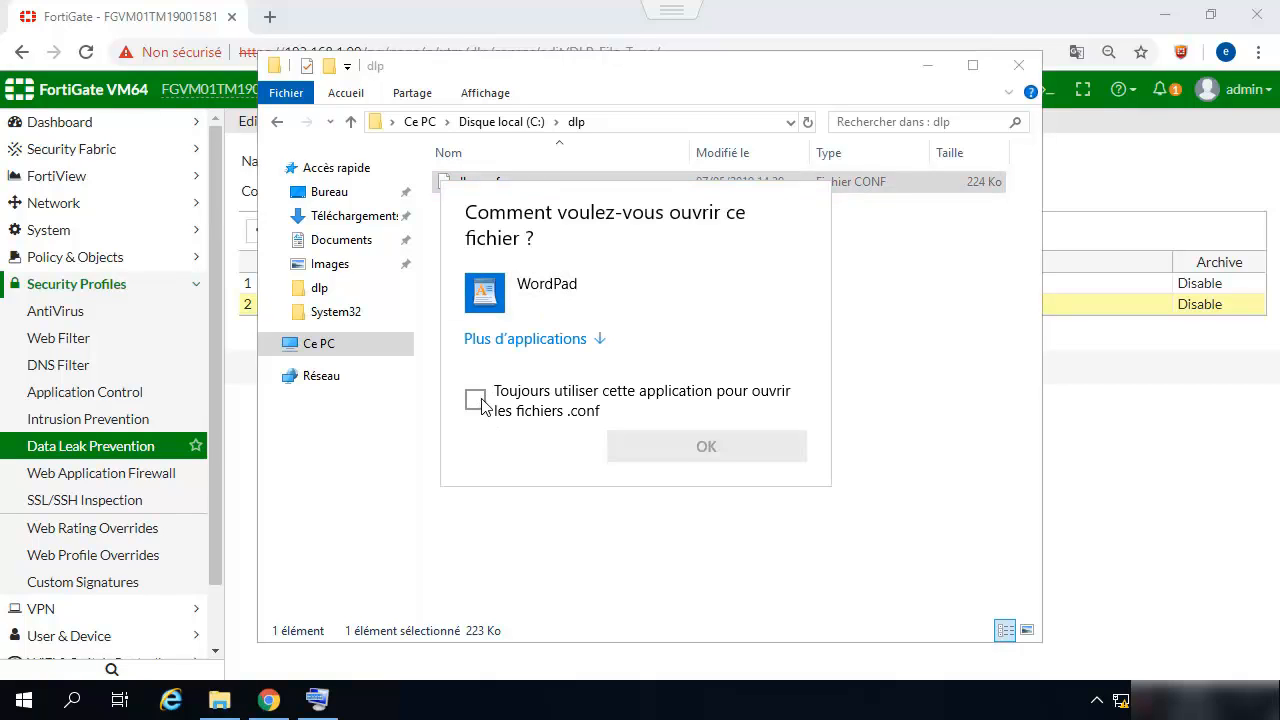
click(561, 292)
click(662, 446)
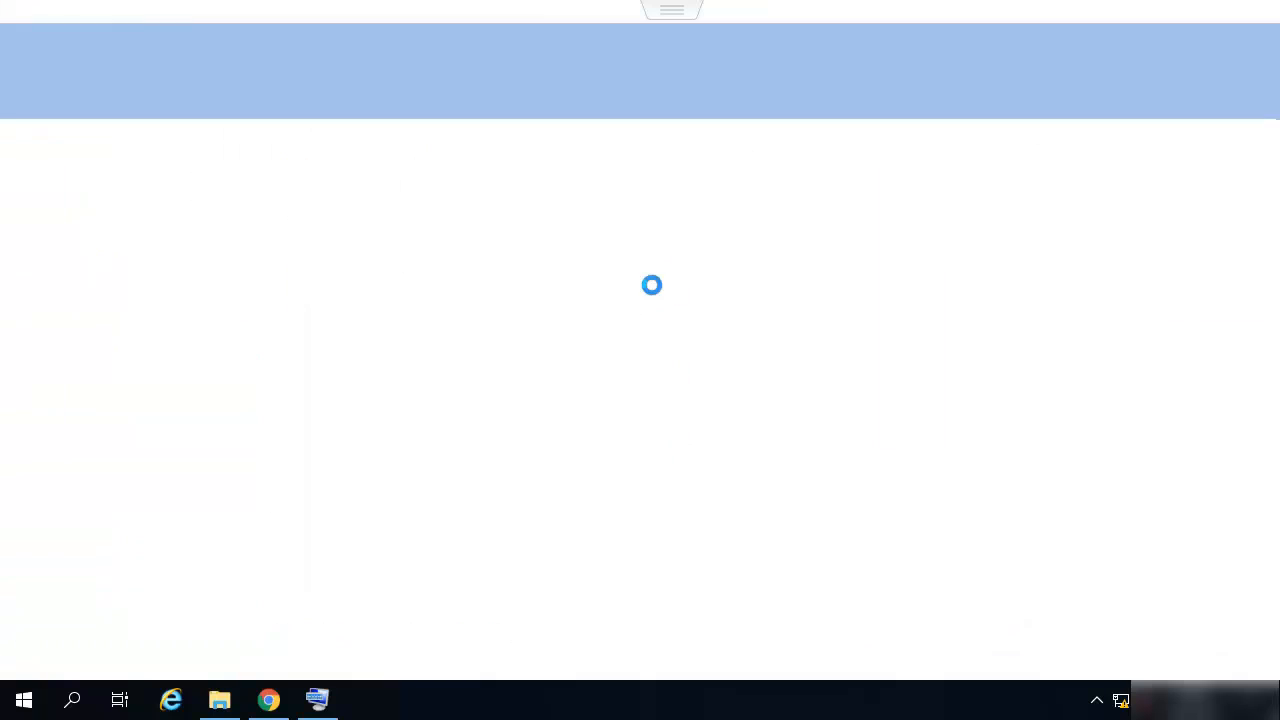
- Scroll through dlp.conf, close WordPad, and return to the C:\dlp folder window
scroll(648, 327, down, 20)
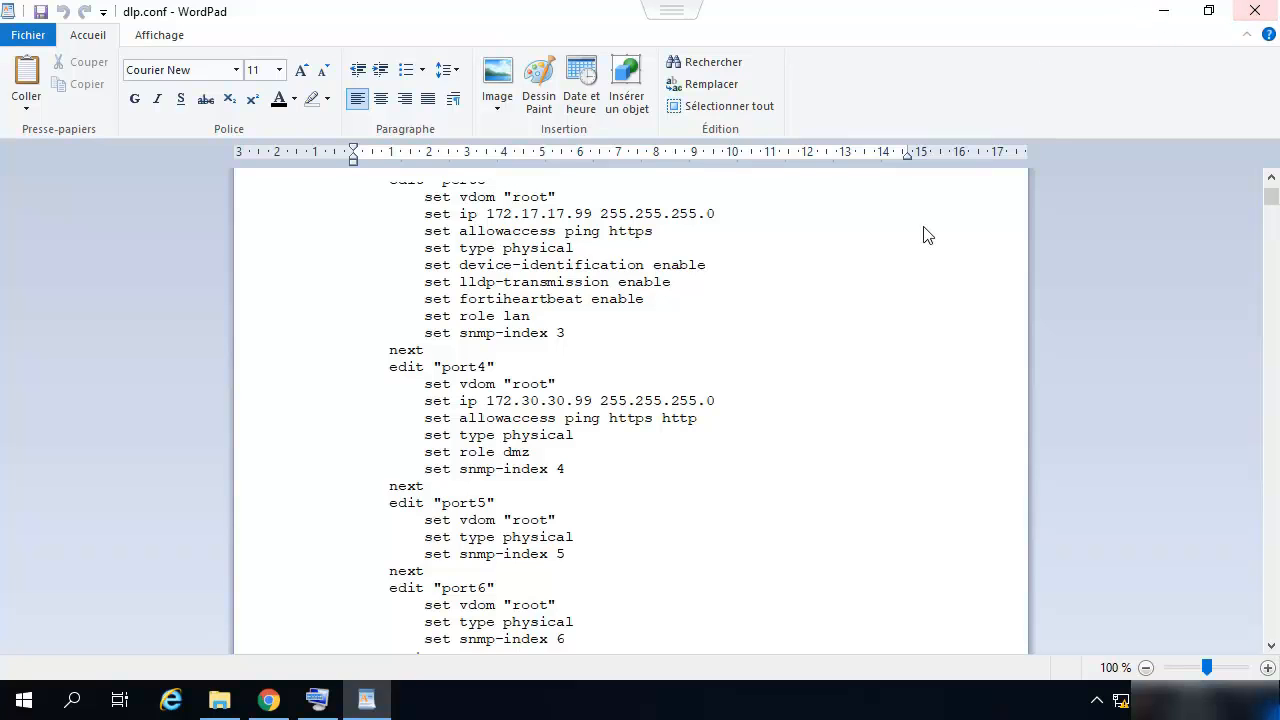
click(287, 708)
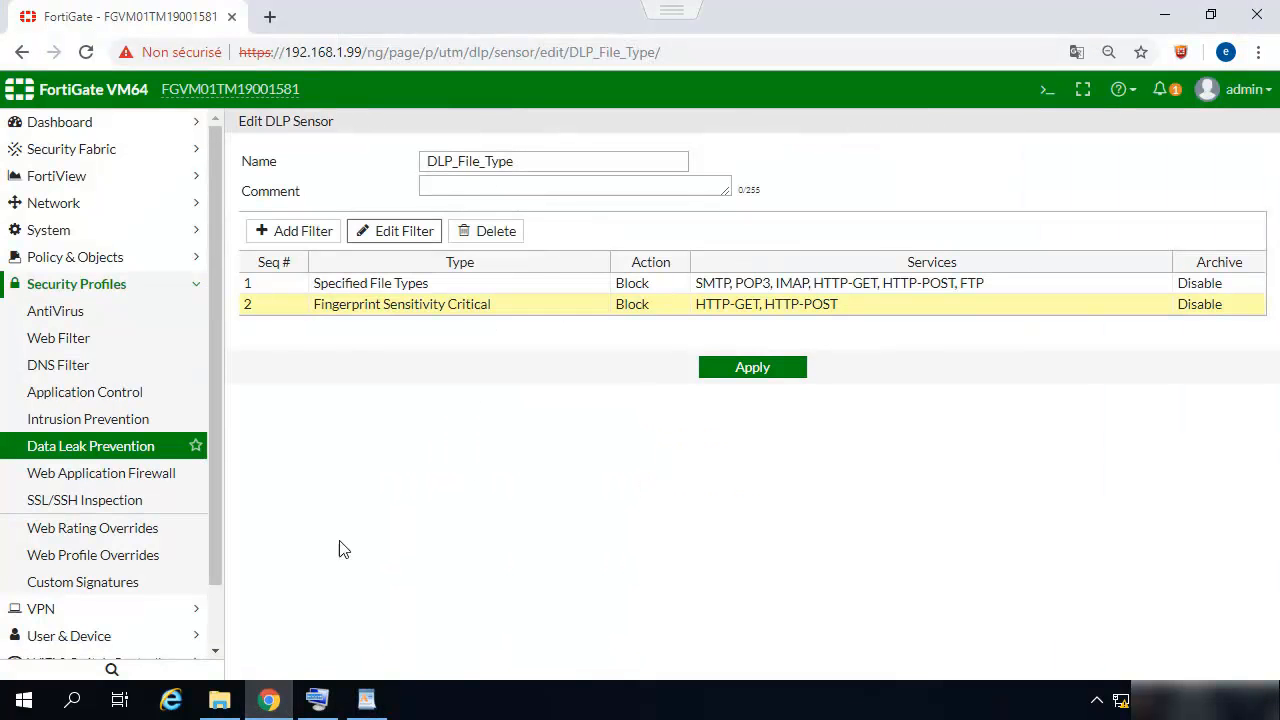
click(366, 700)
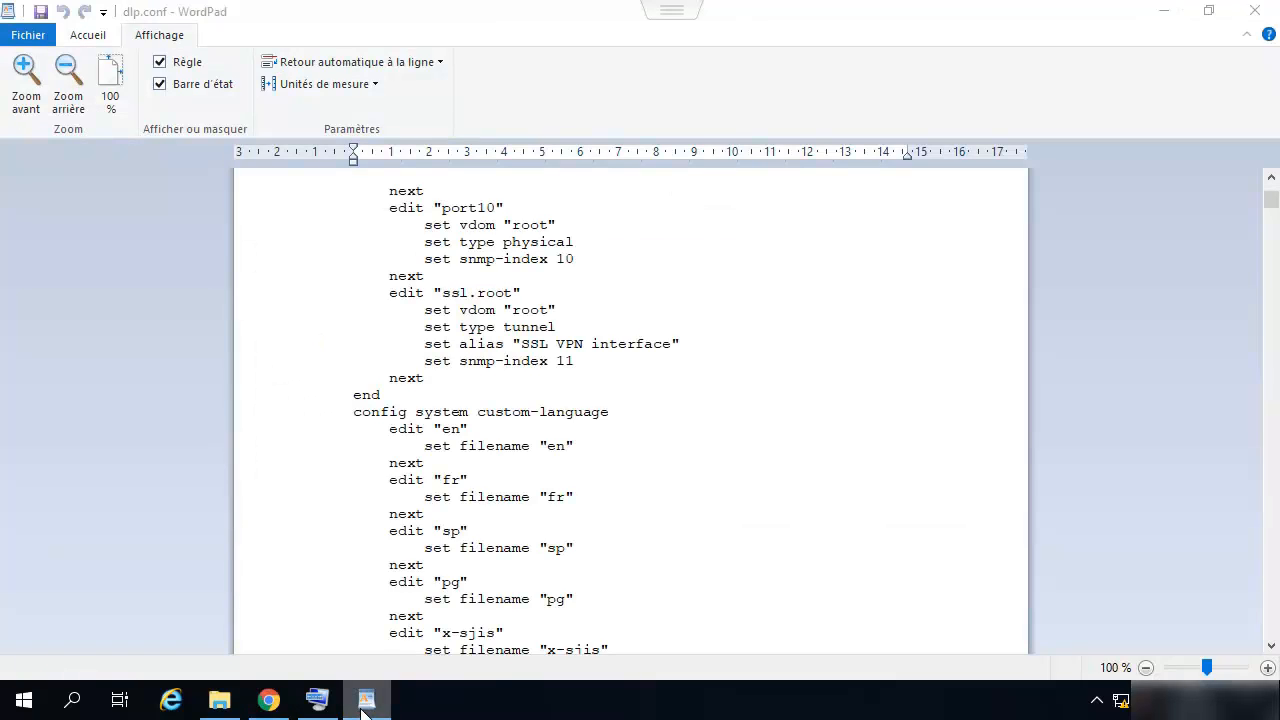
right_click(364, 705)
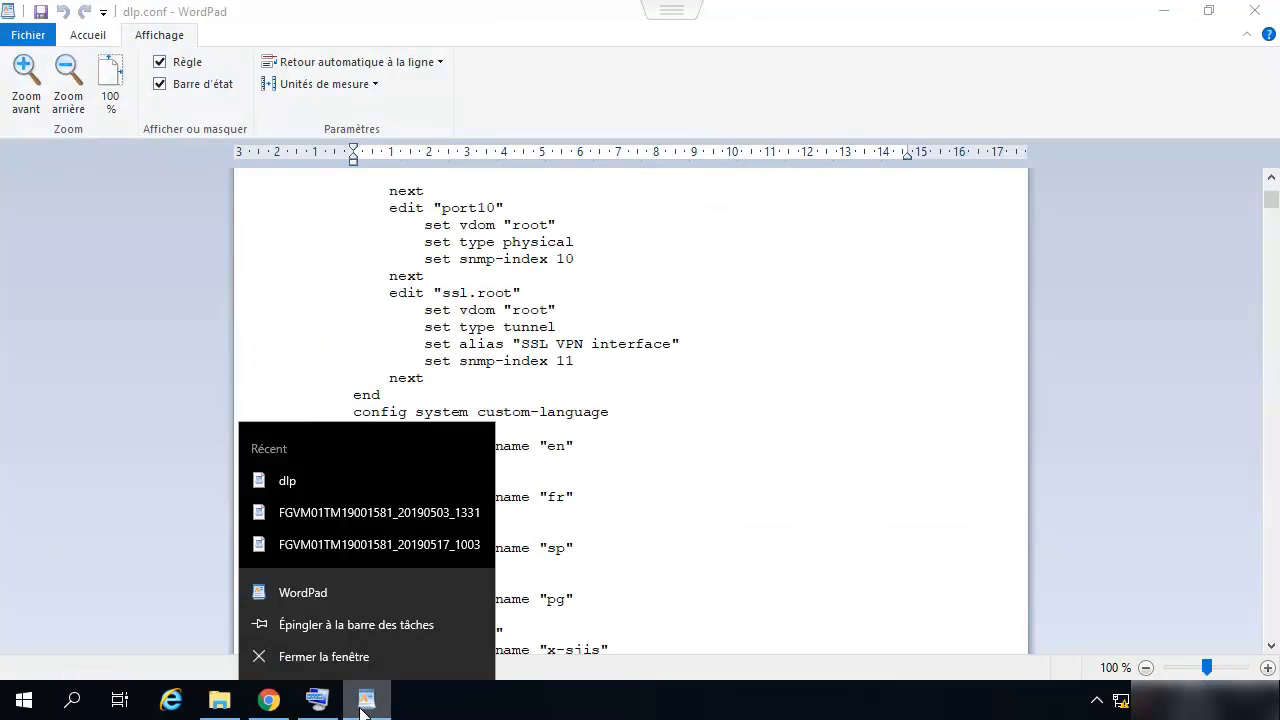
click(337, 658)
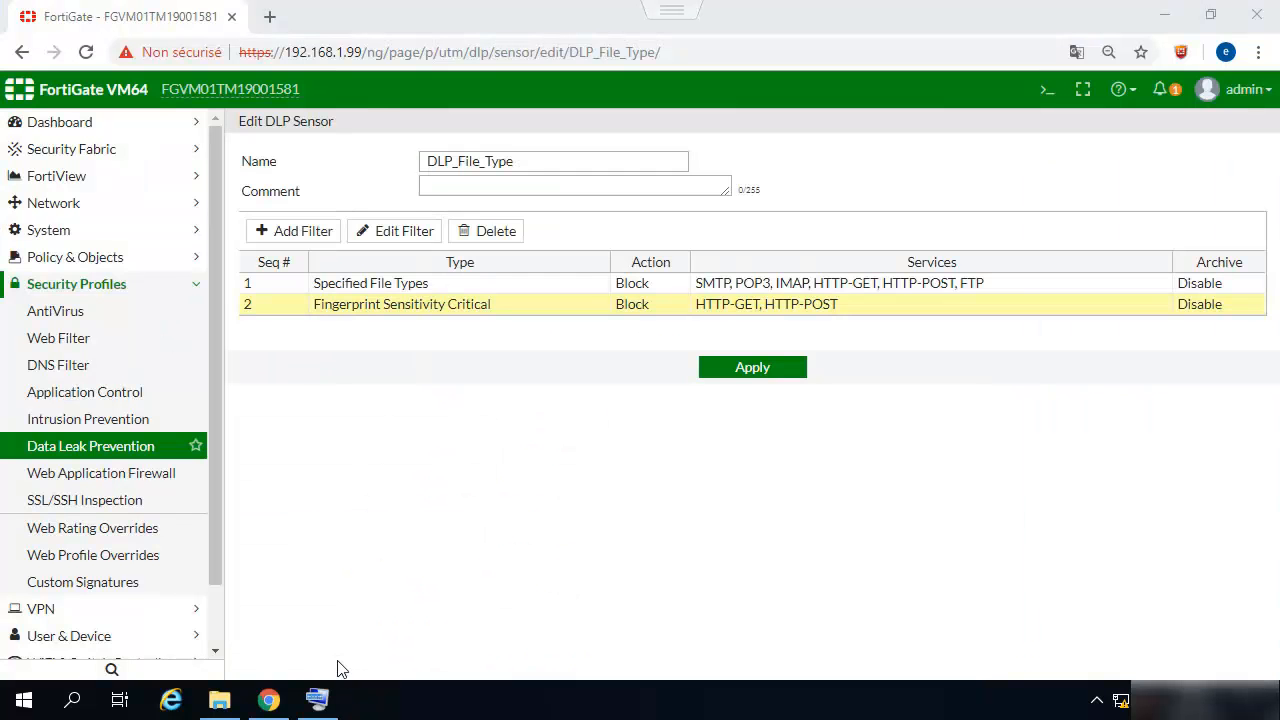
click(219, 700)
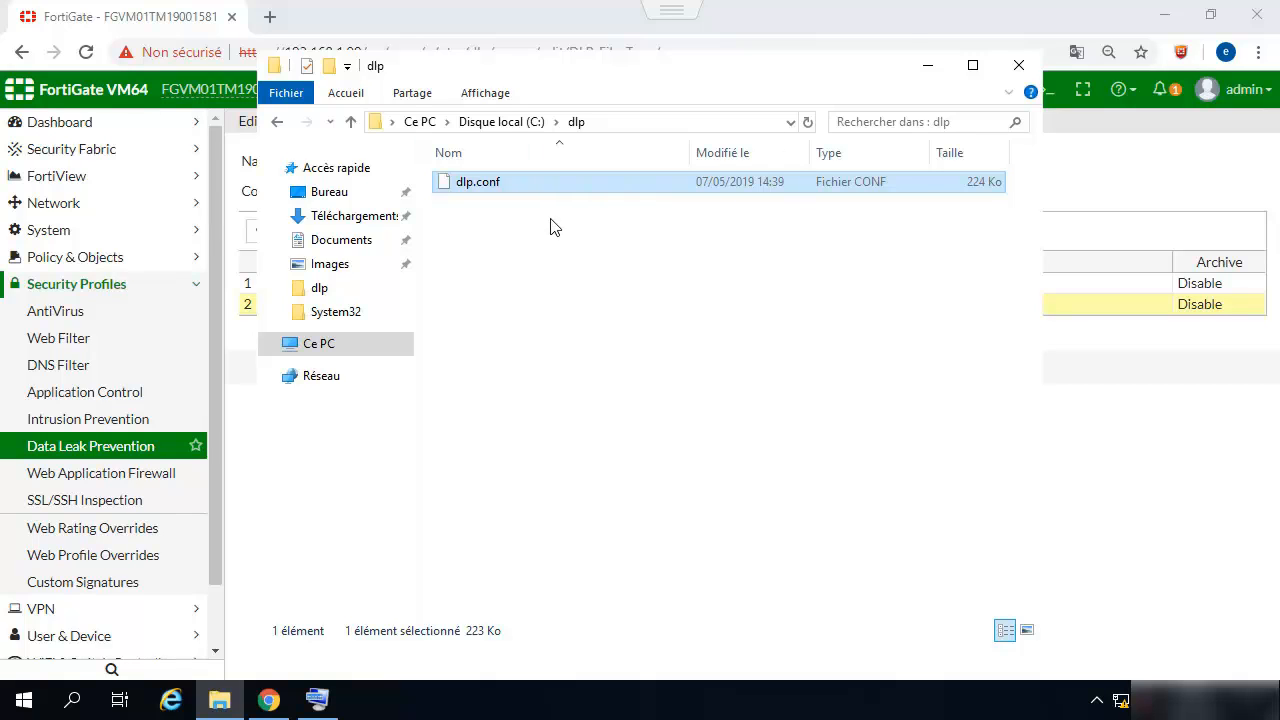
- Run 'diagnose test application dlpfingerprint 6' in the FortiGate CLI console
click(1017, 64)
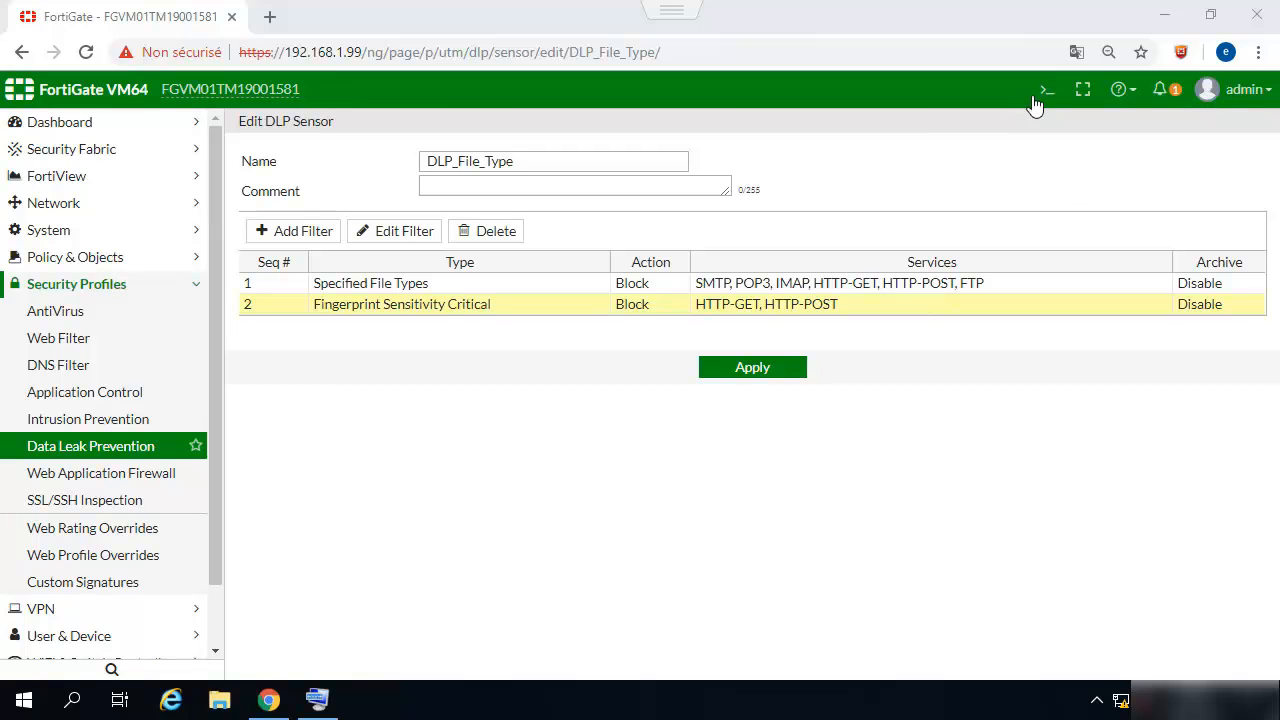
click(1047, 90)
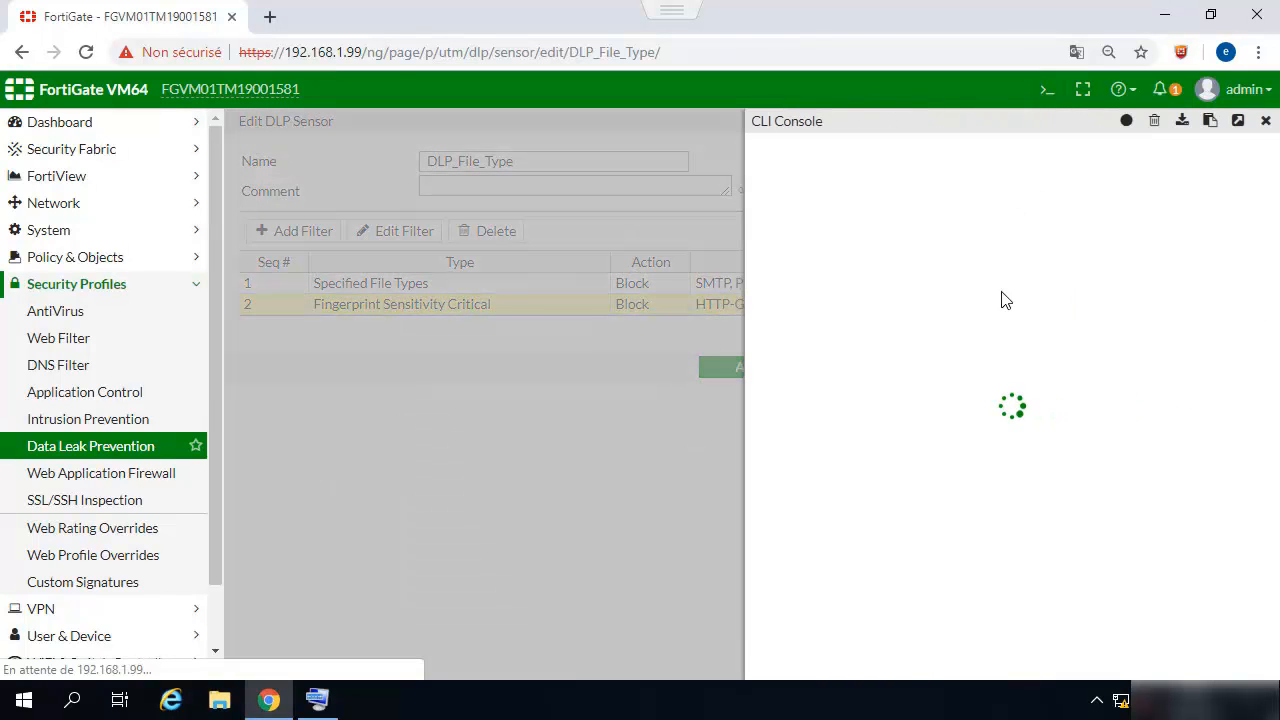
text(dis)
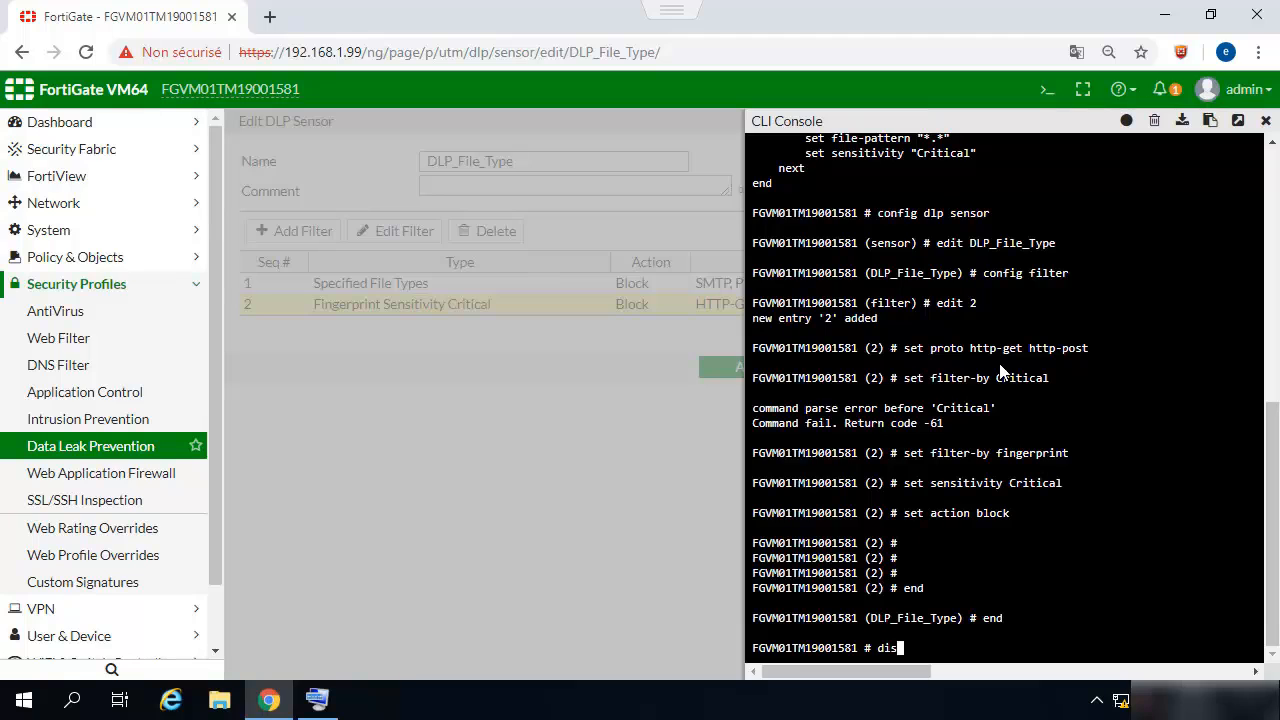
key(BackSpace)
text(agnose test application)
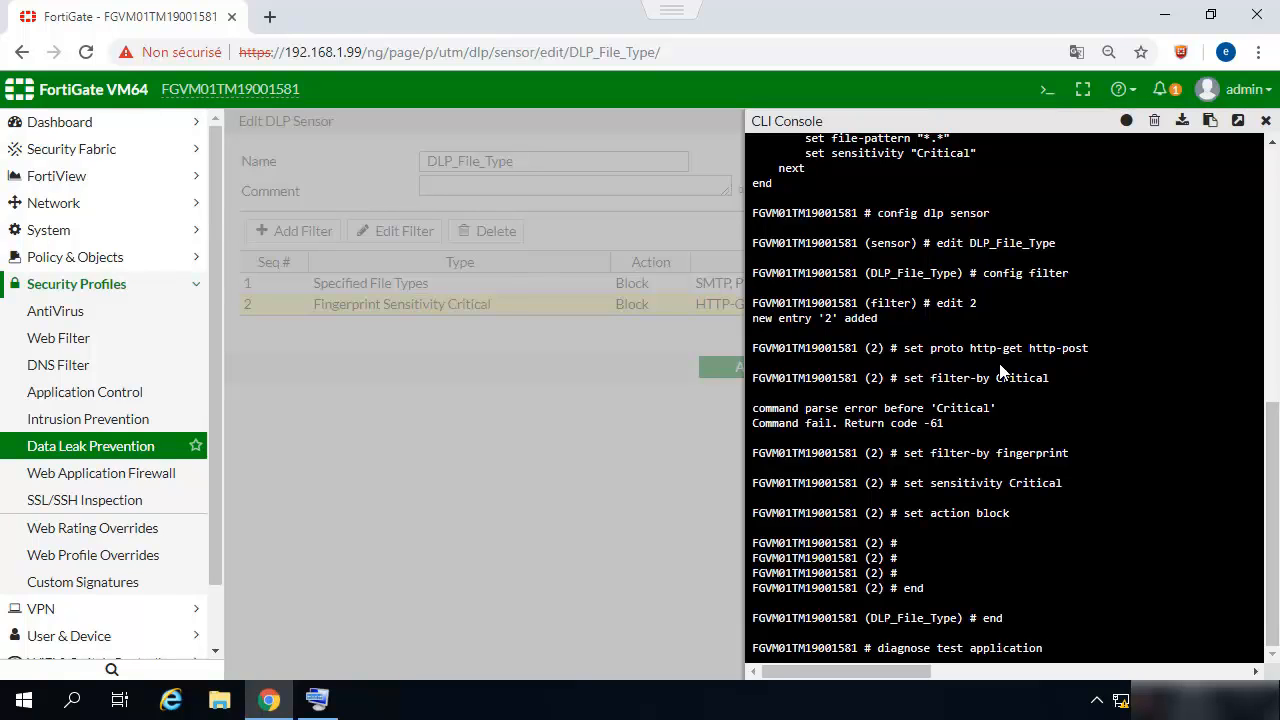
text(dlpfingerprint 6)
key(Return)
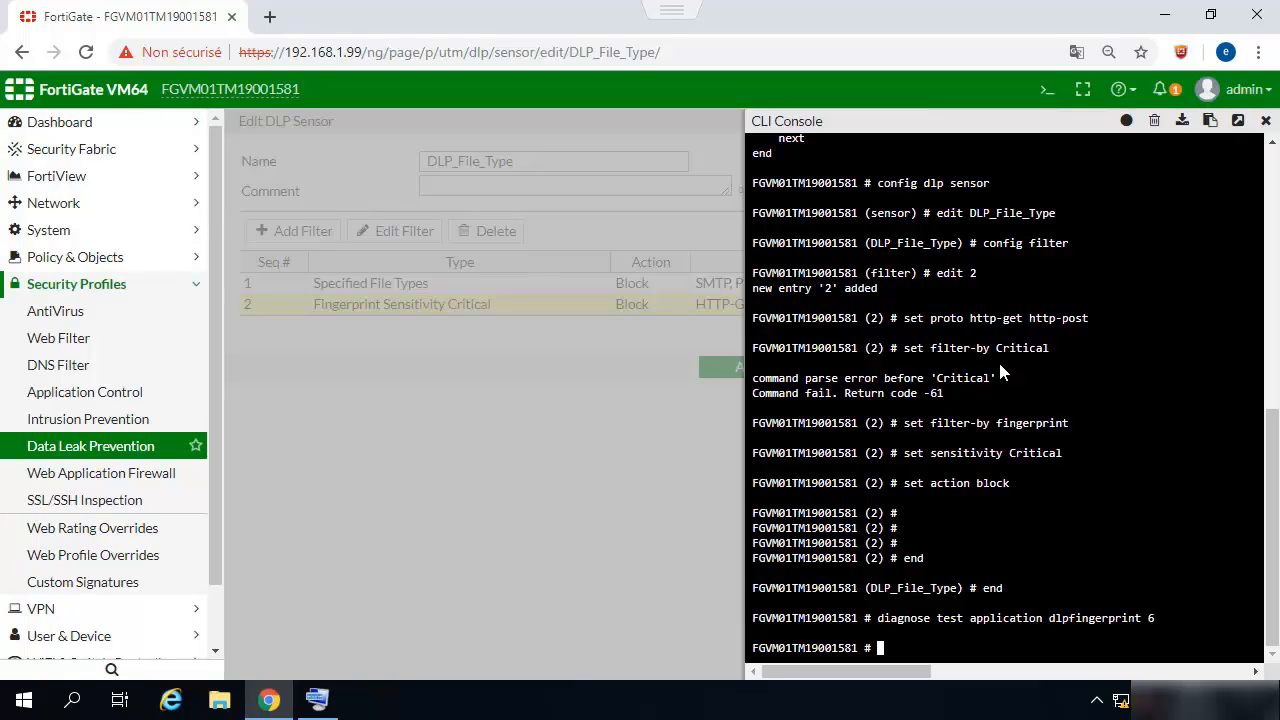
- Run the command with option 9 and check the file_added 1 and file_updated 1 counters
key(Up)
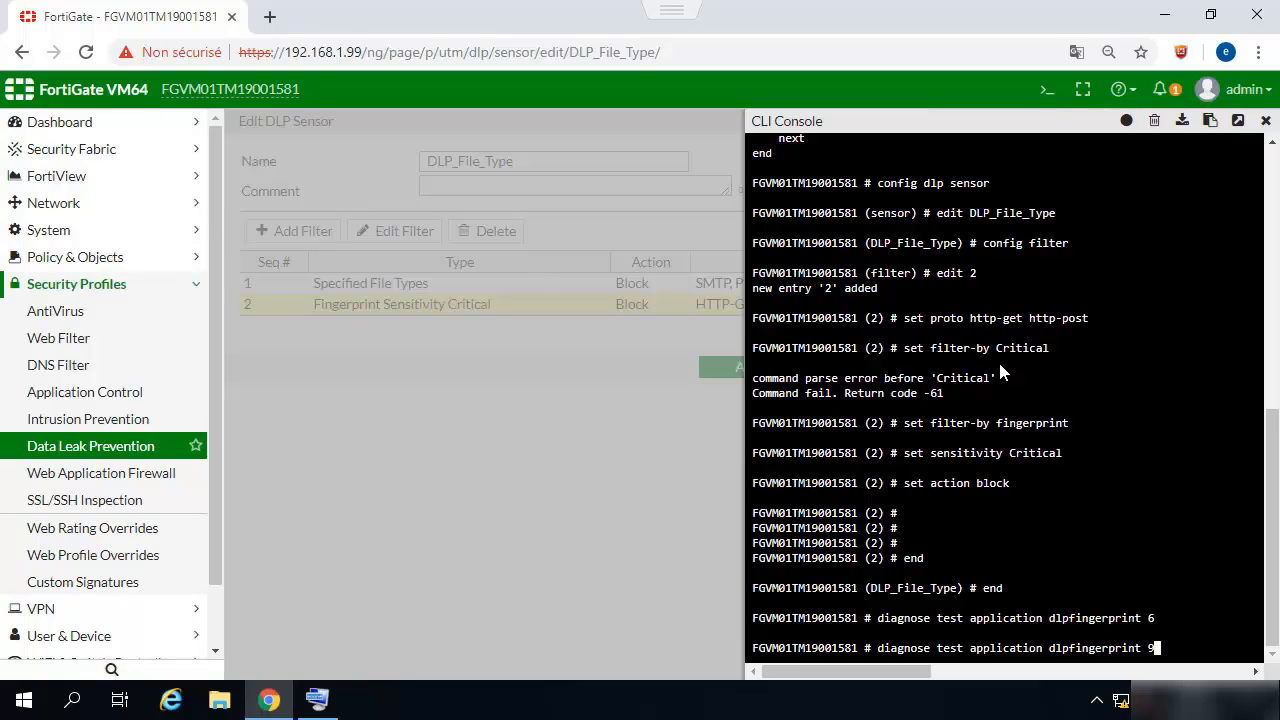
key(Return)
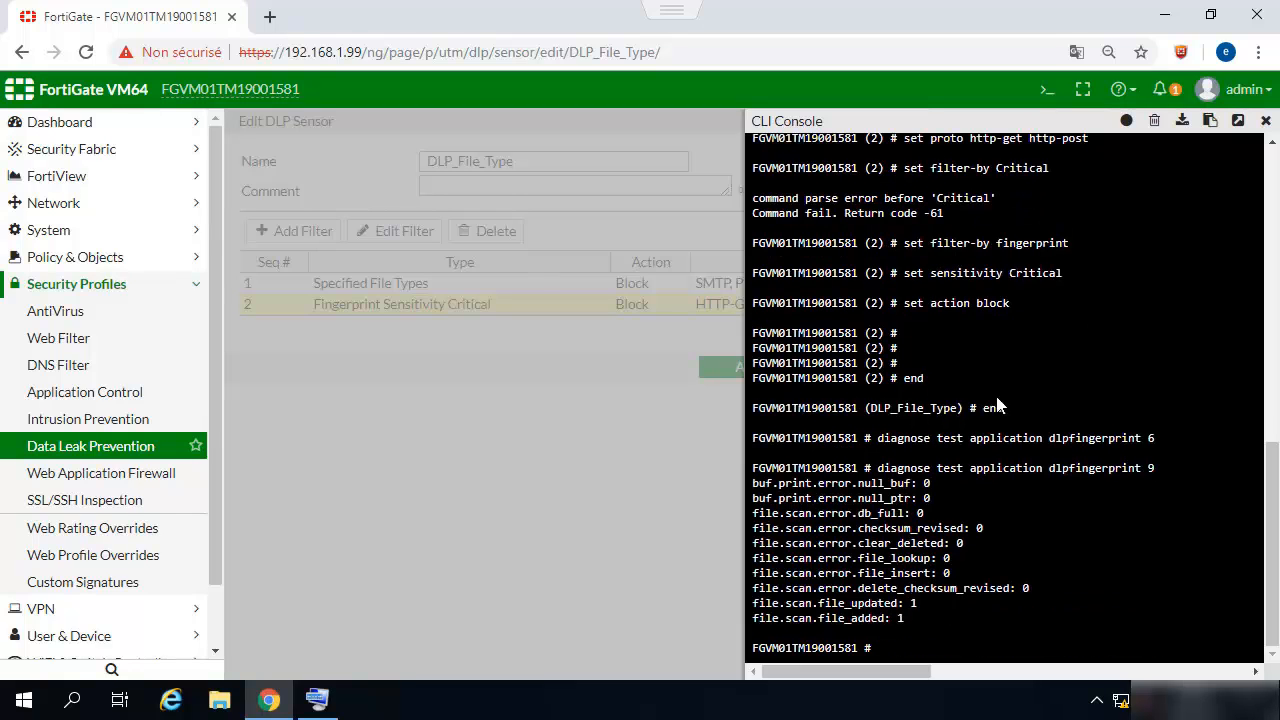
drag(918, 603, 760, 604)
drag(906, 617, 757, 620)
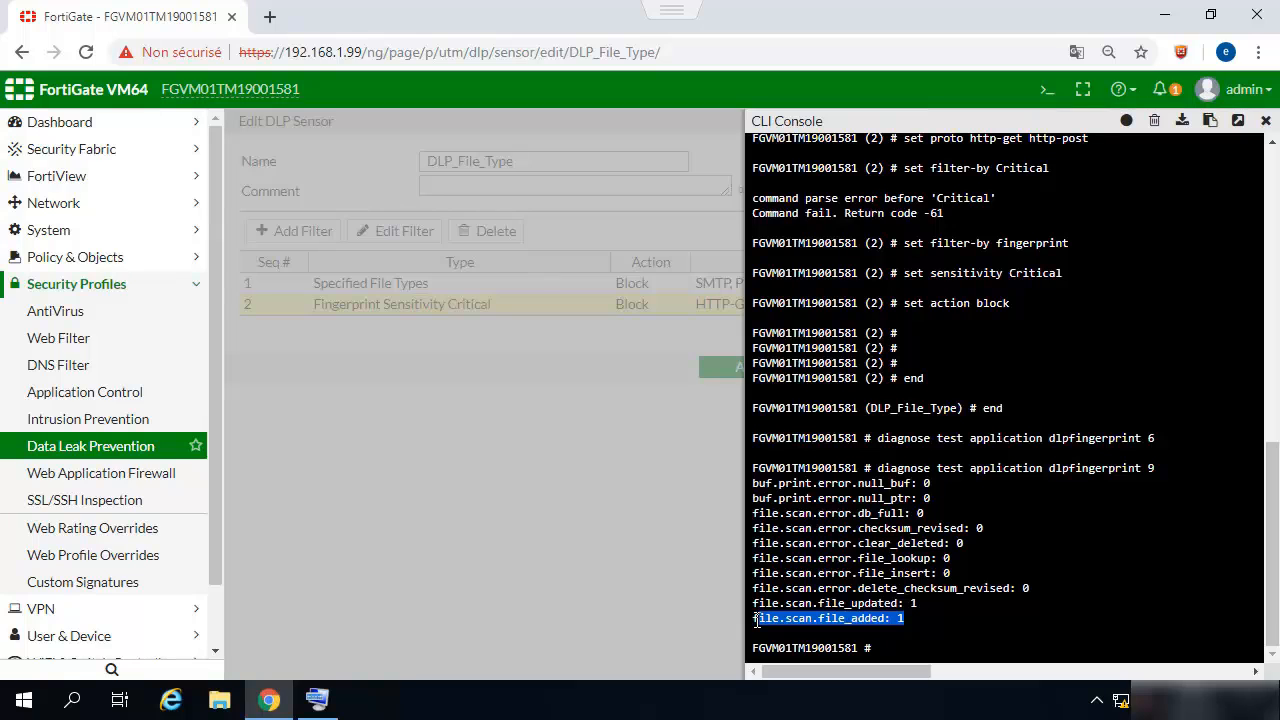
click(430, 436)
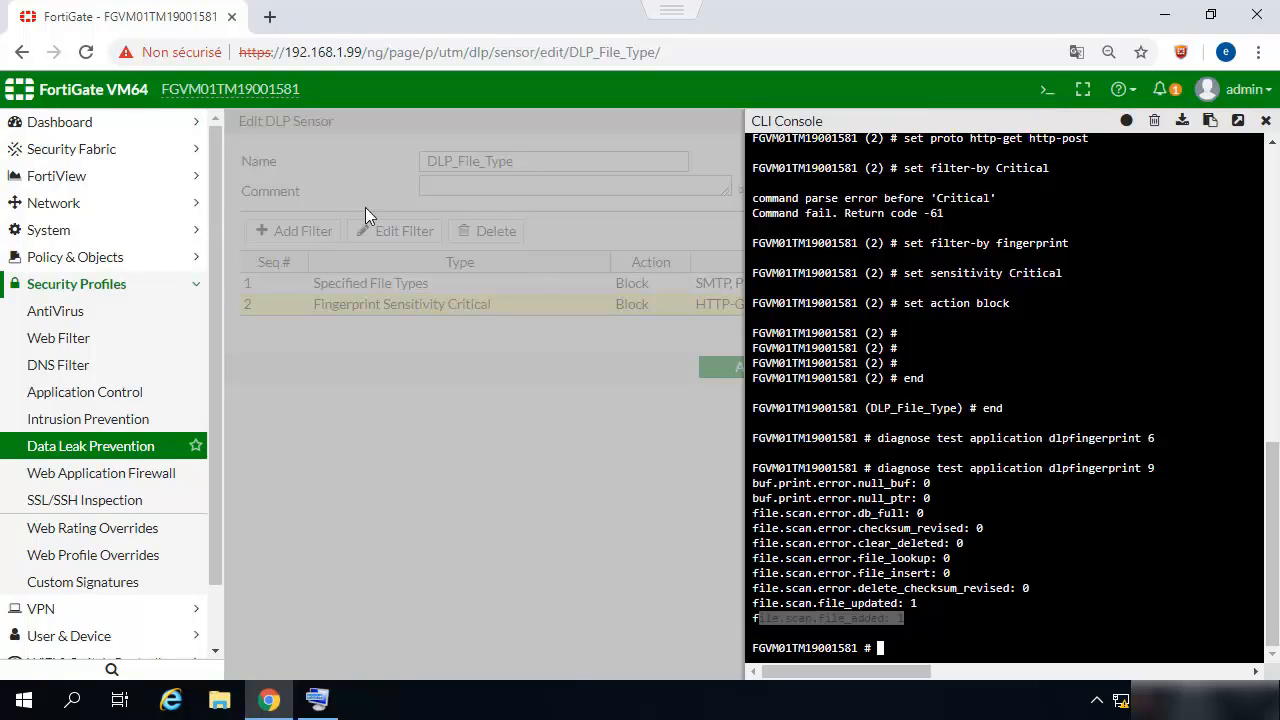
- Load TinyUpload in a new tab and browse its file picker to the C: drive
click(269, 22)
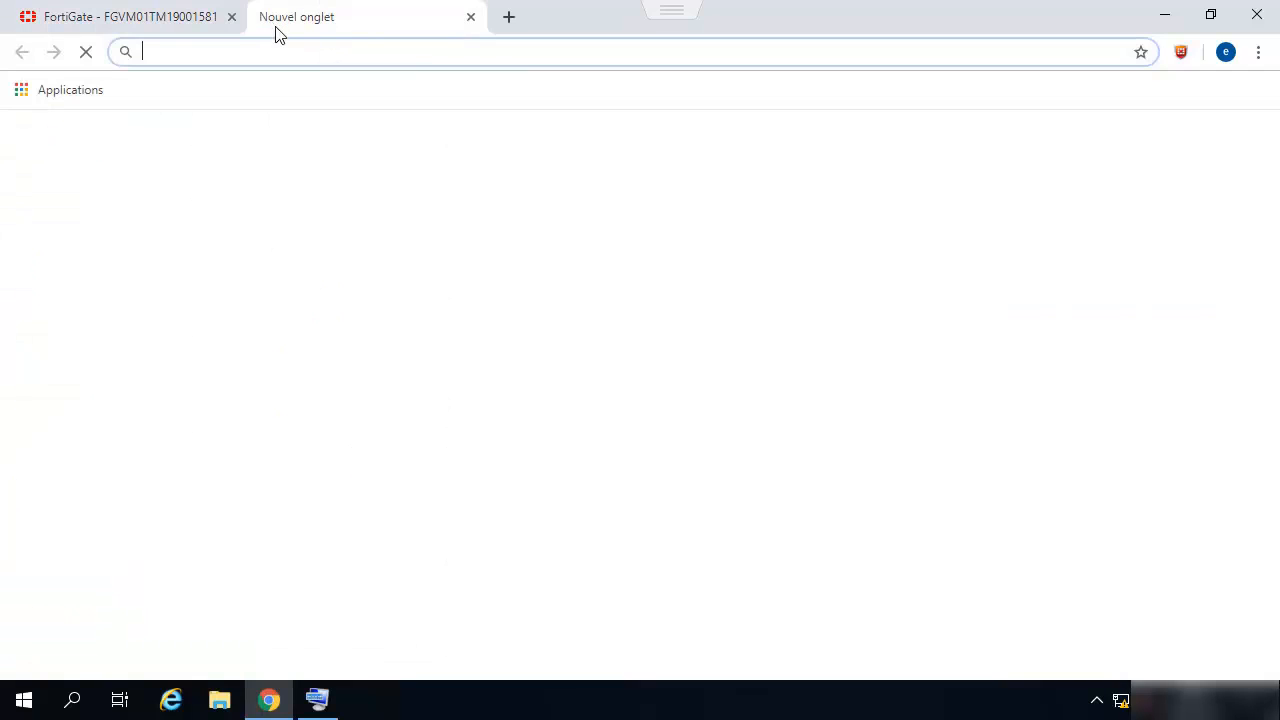
text(tin)
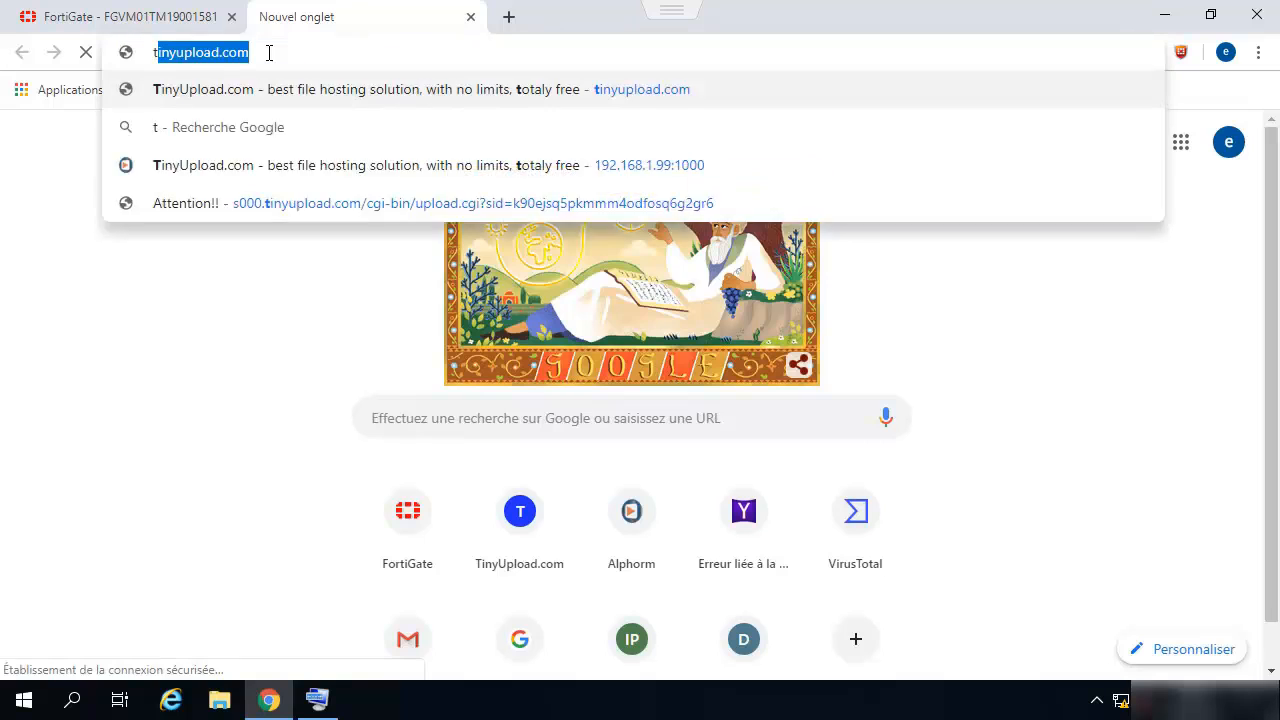
text(y)
key(Return)
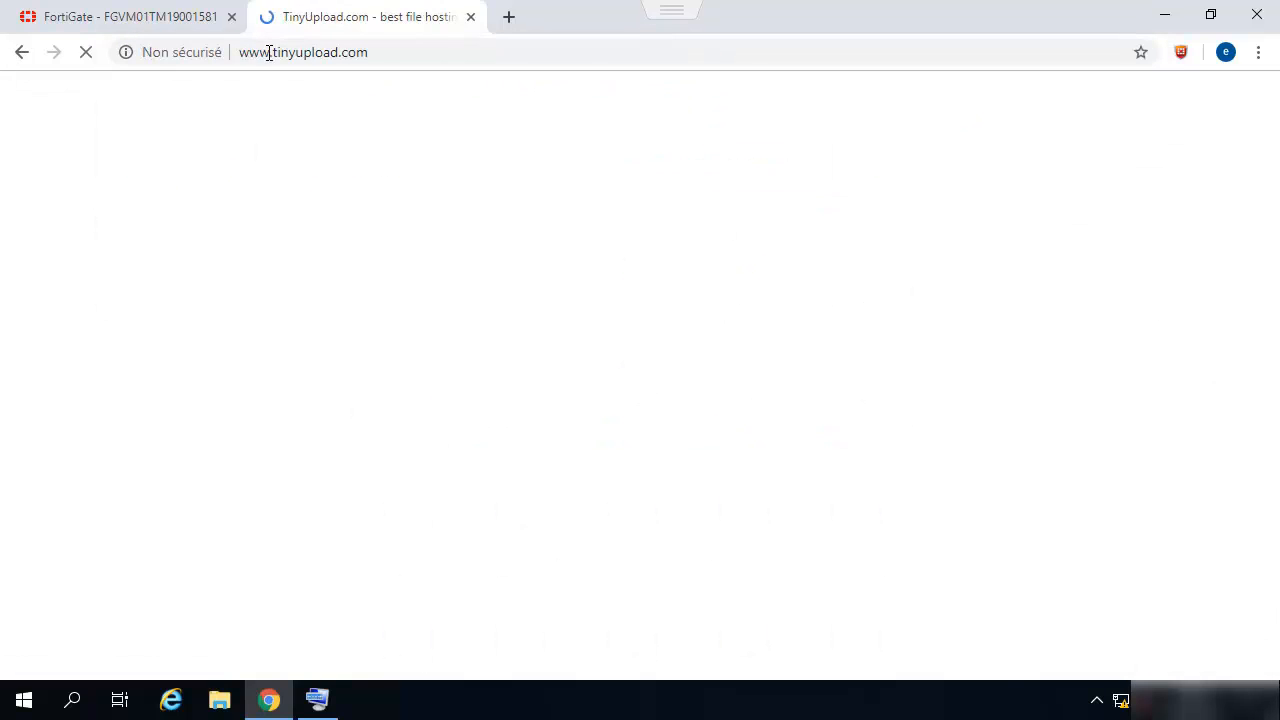
click(337, 379)
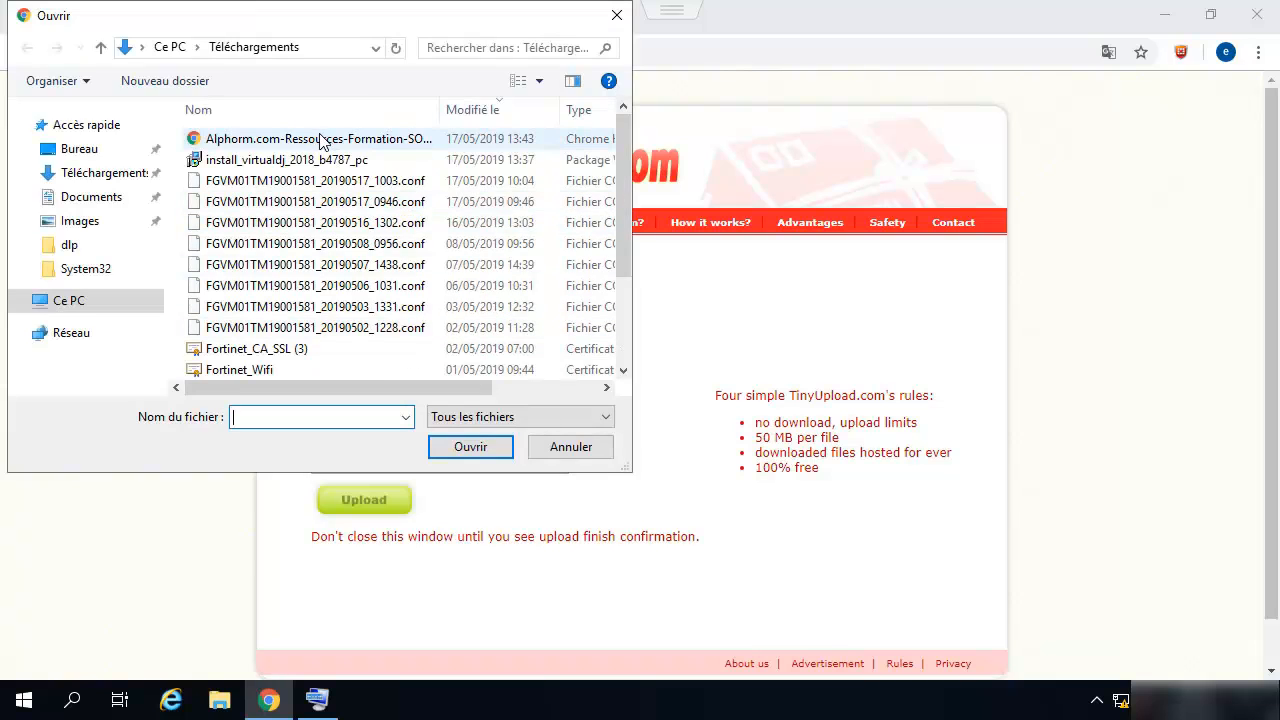
click(66, 304)
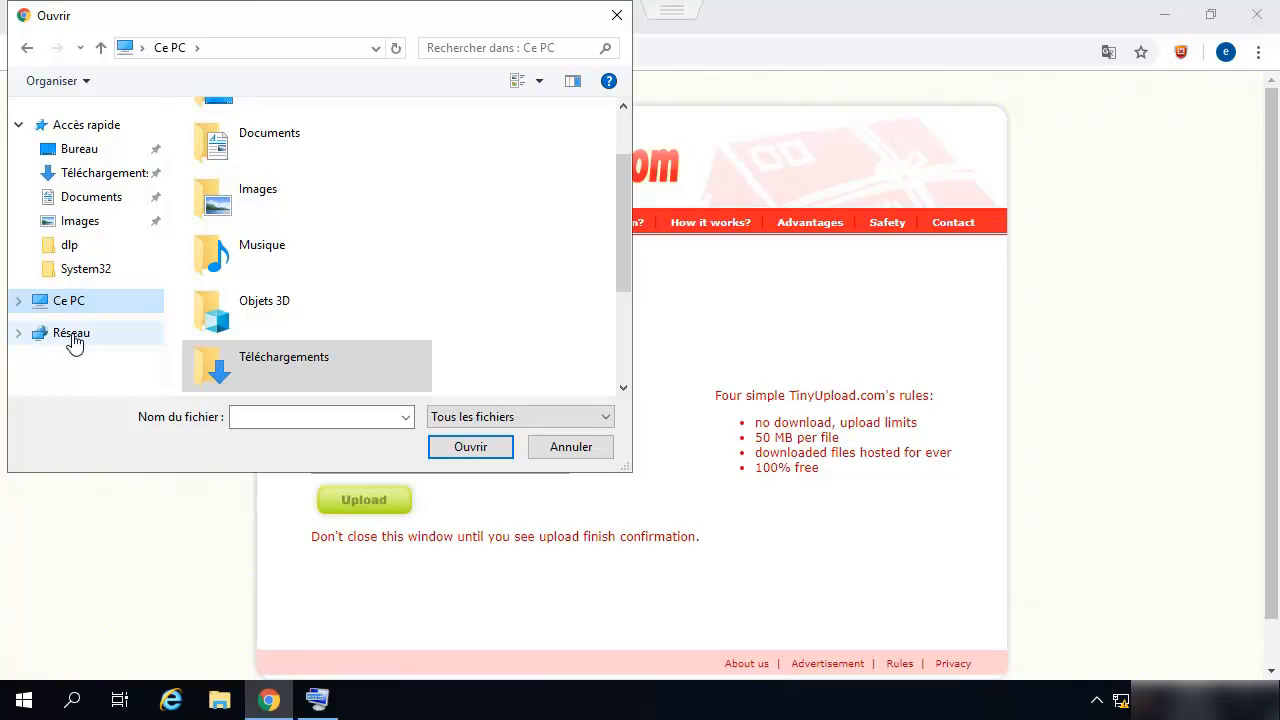
scroll(283, 194, up, 1)
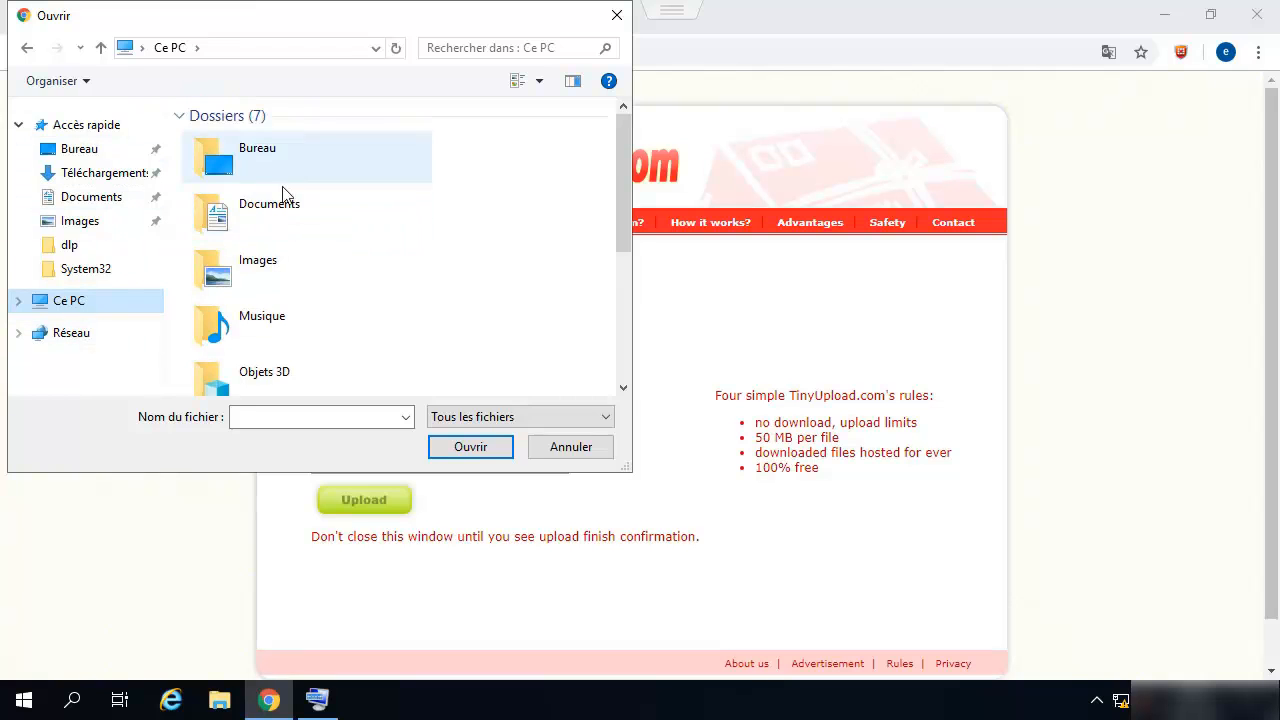
scroll(283, 245, down, 3)
double_click(270, 300)
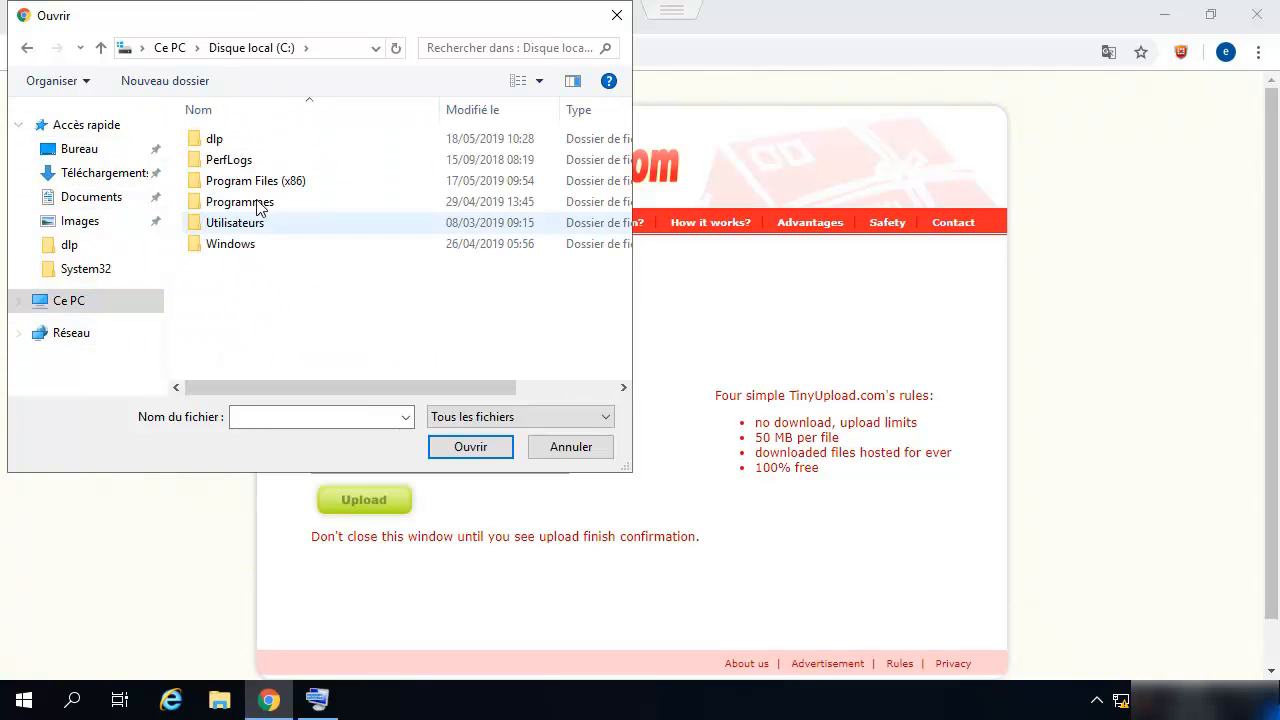
- Inspect the dlp folder's Properties, including its network sharing details
right_click(216, 140)
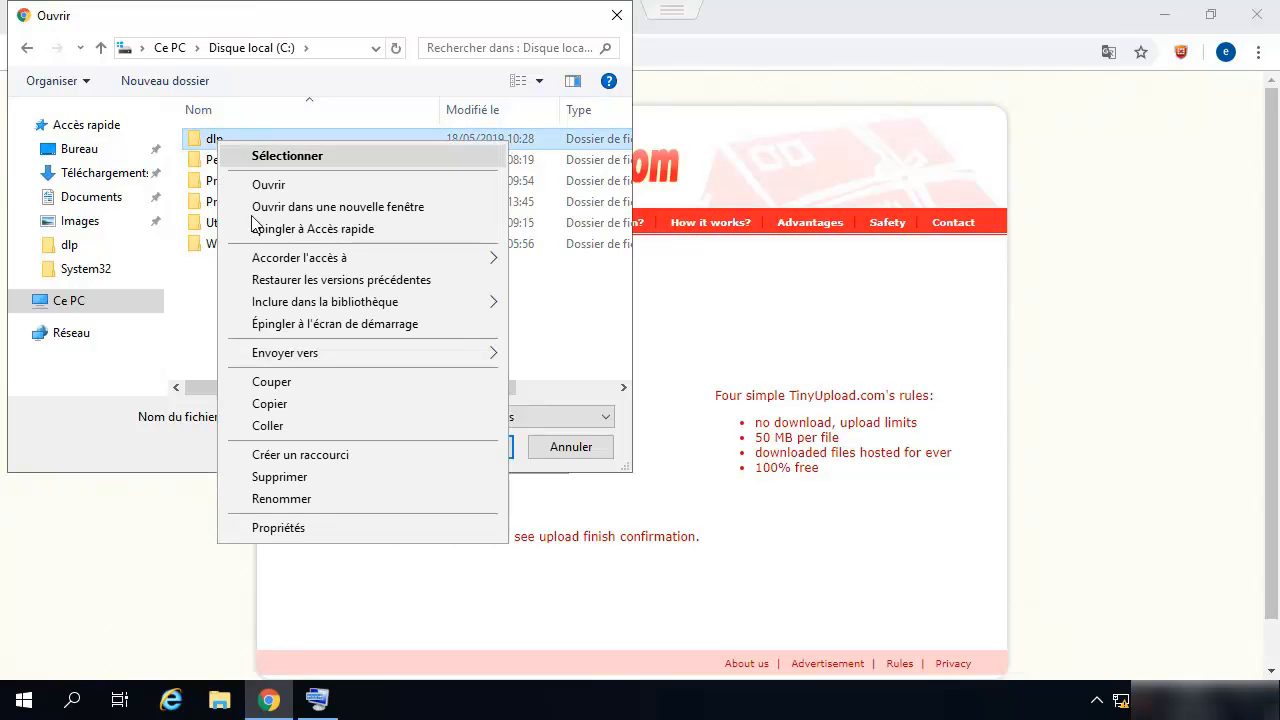
click(280, 527)
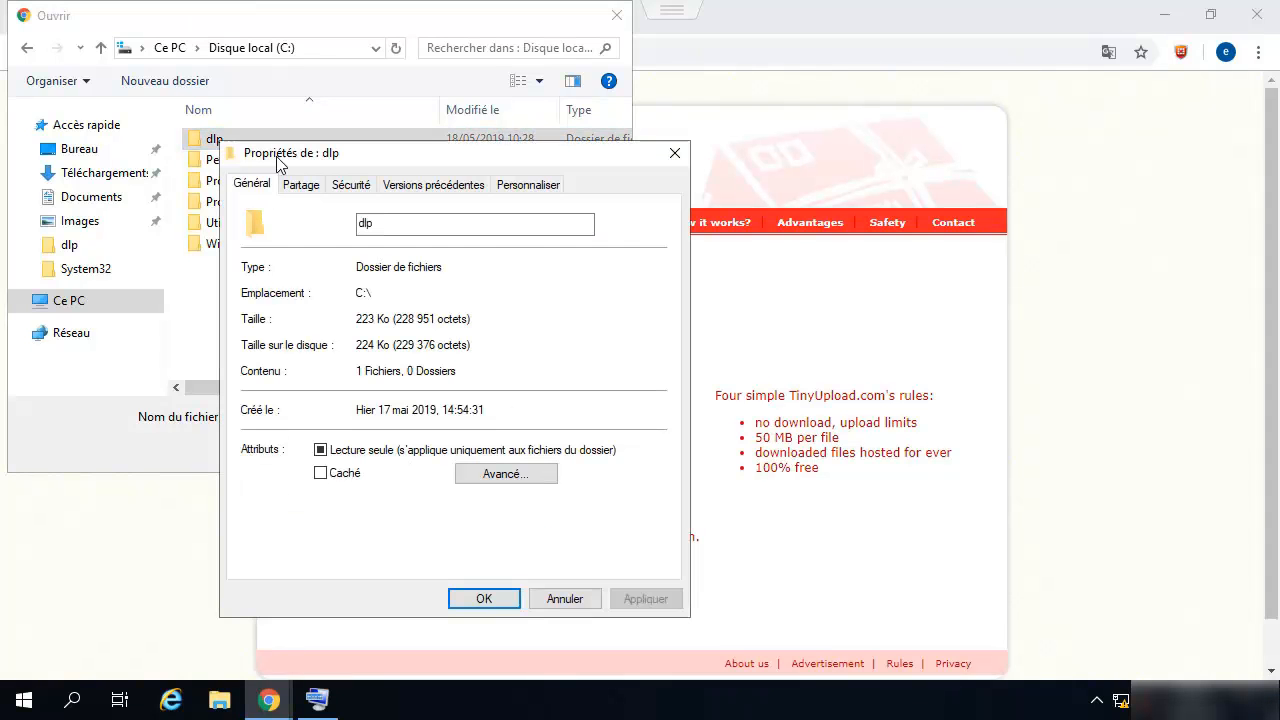
click(300, 185)
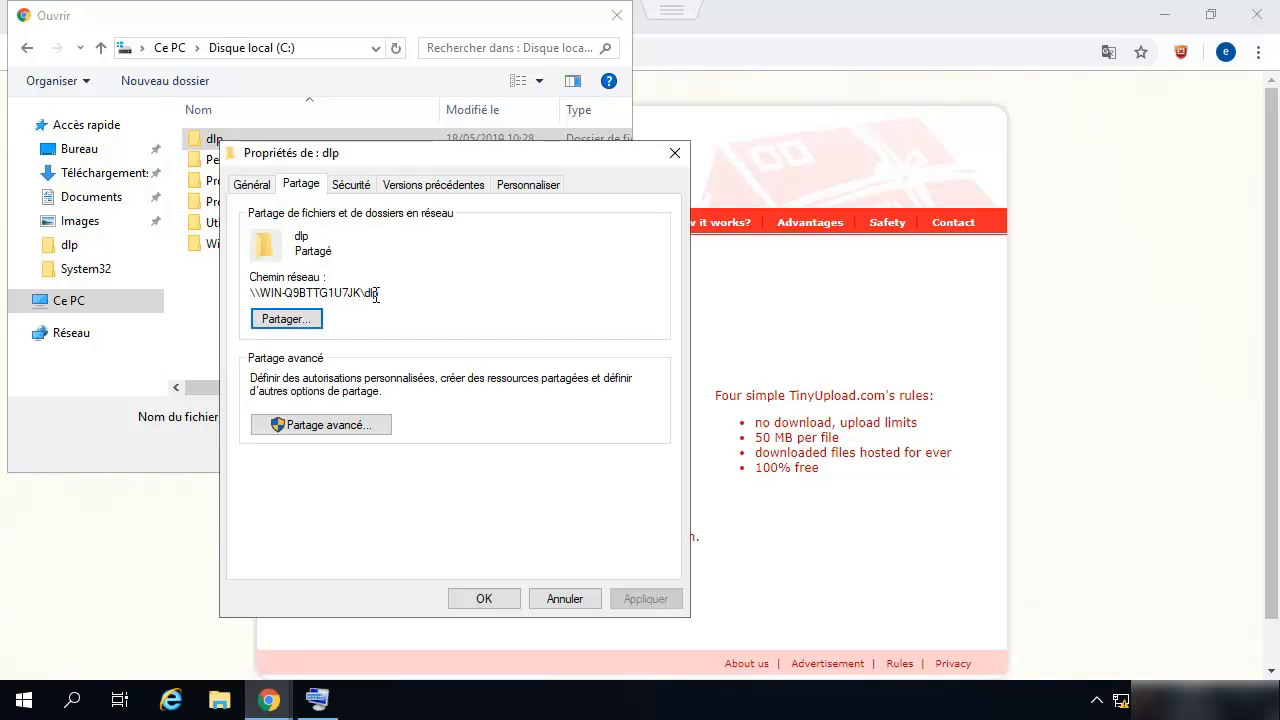
click(566, 600)
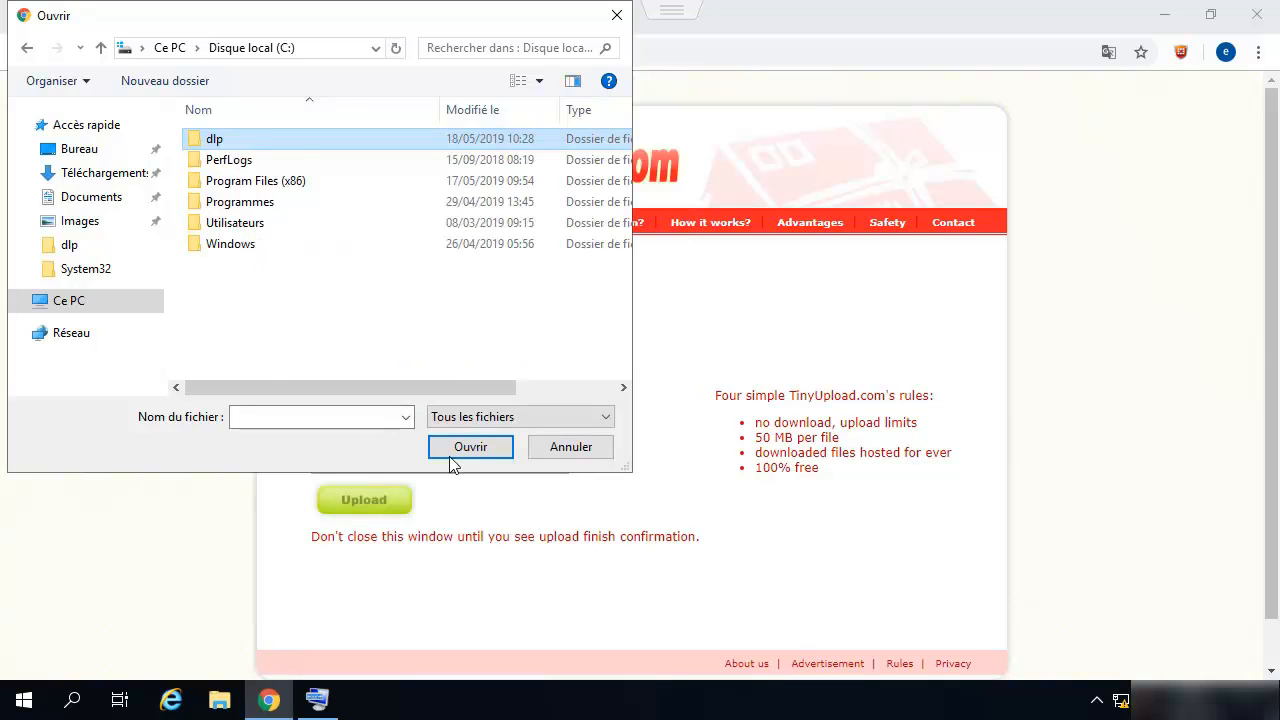
- Upload dlp.conf from C:\dlp, which is blocked by the data leak Attention!! page
double_click(211, 139)
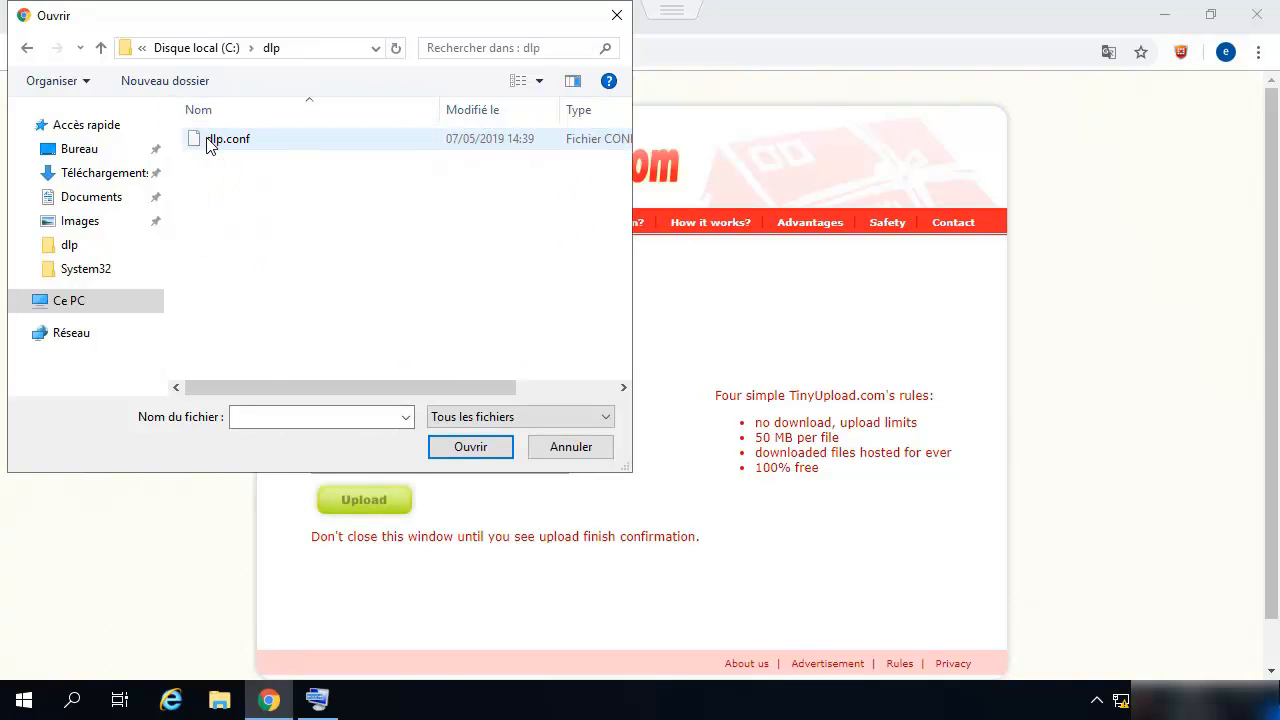
click(210, 142)
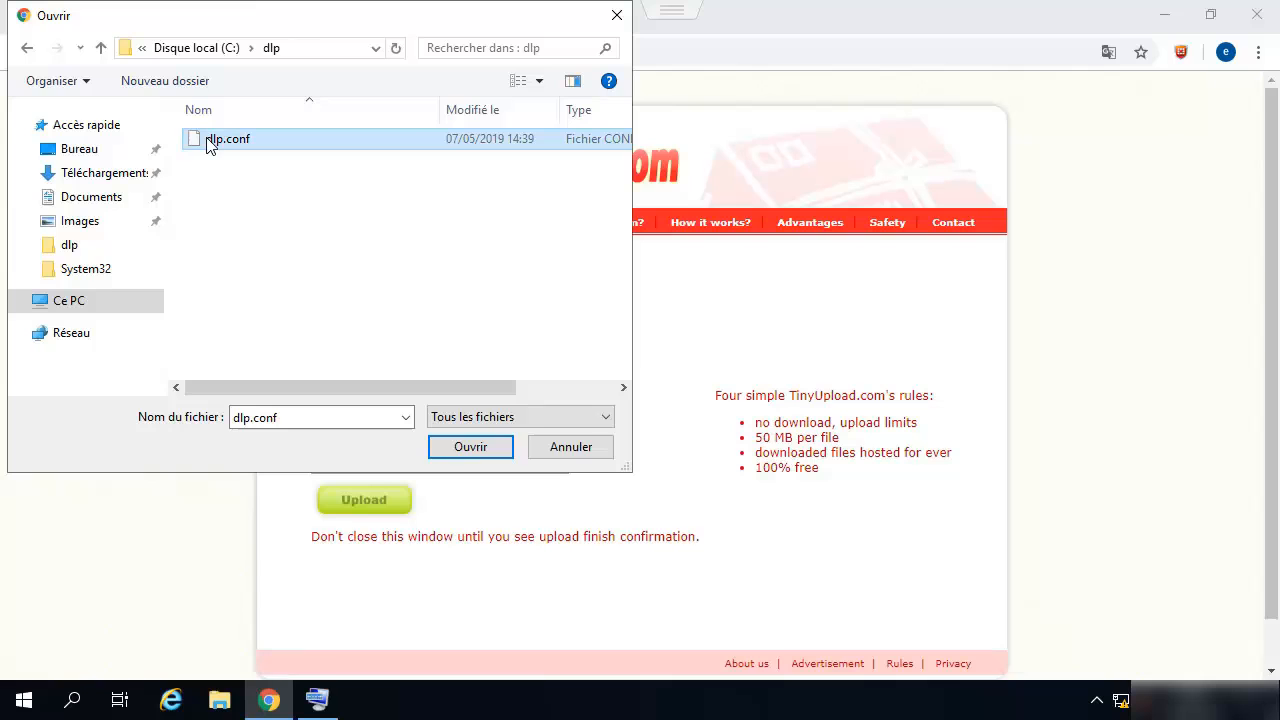
click(478, 449)
click(373, 503)
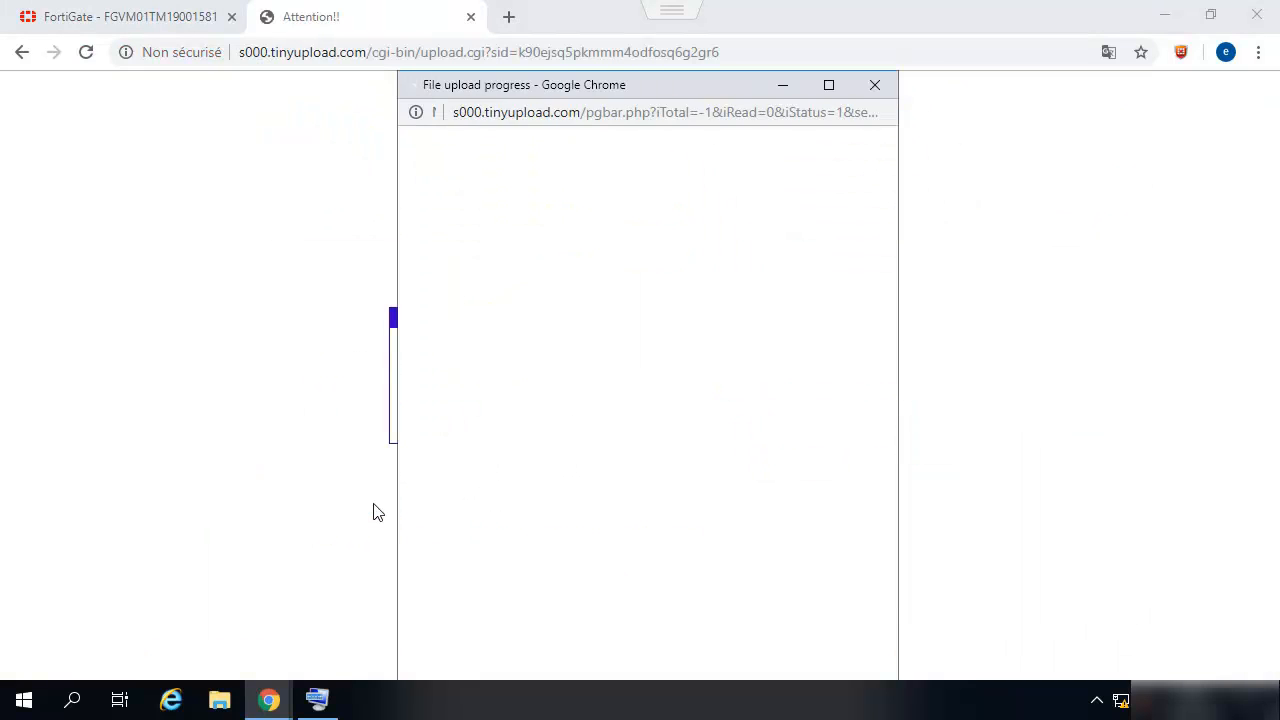
click(878, 88)
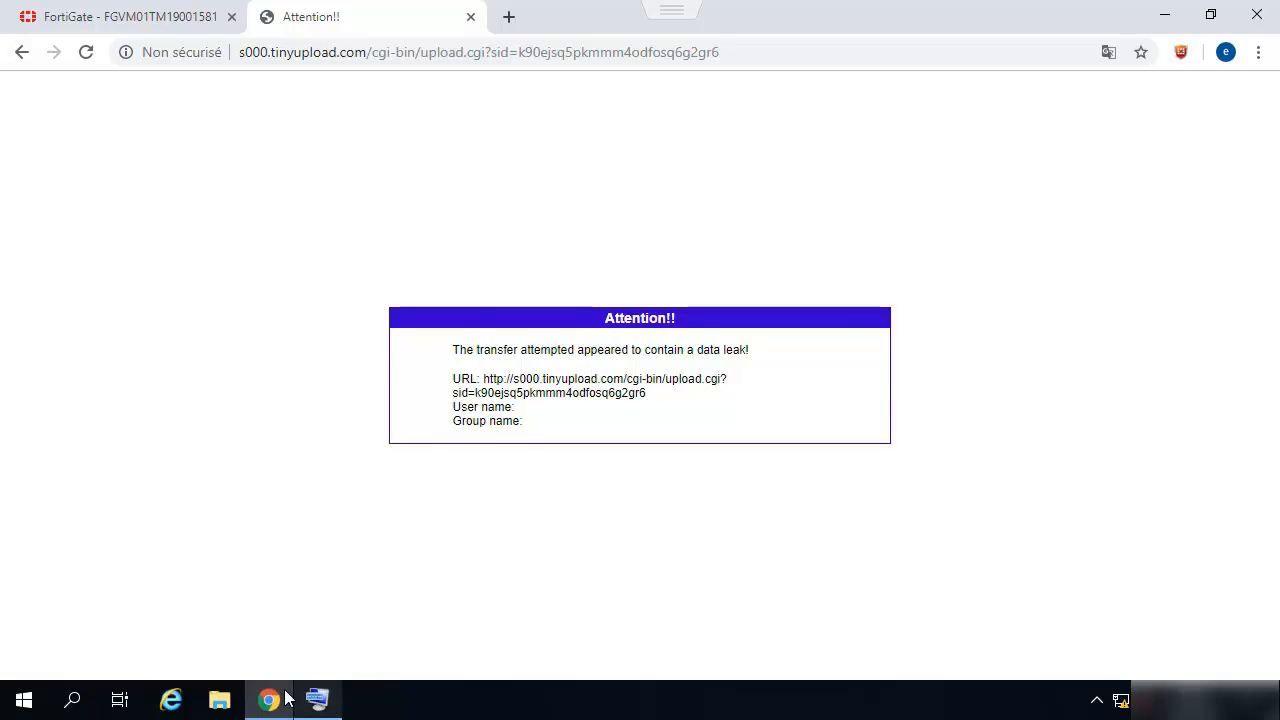
click(219, 702)
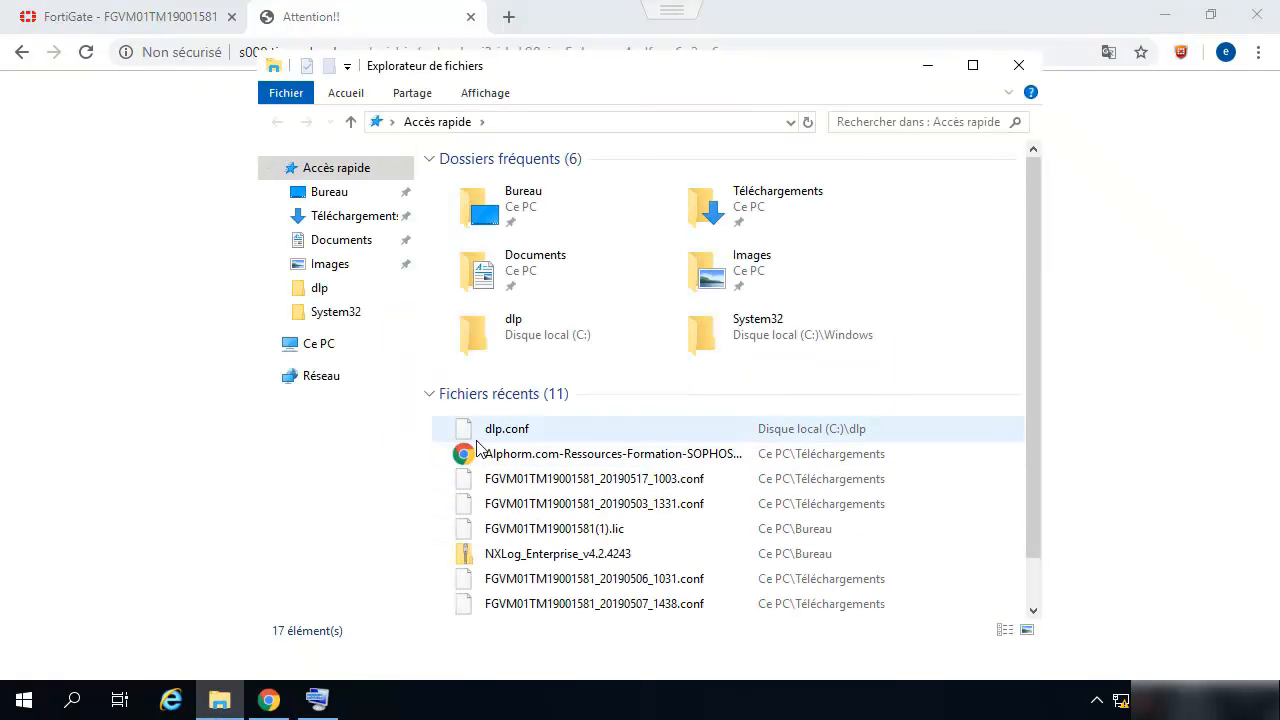
- Open dlp.conf in WordPad from File Explorer's recent files
double_click(493, 438)
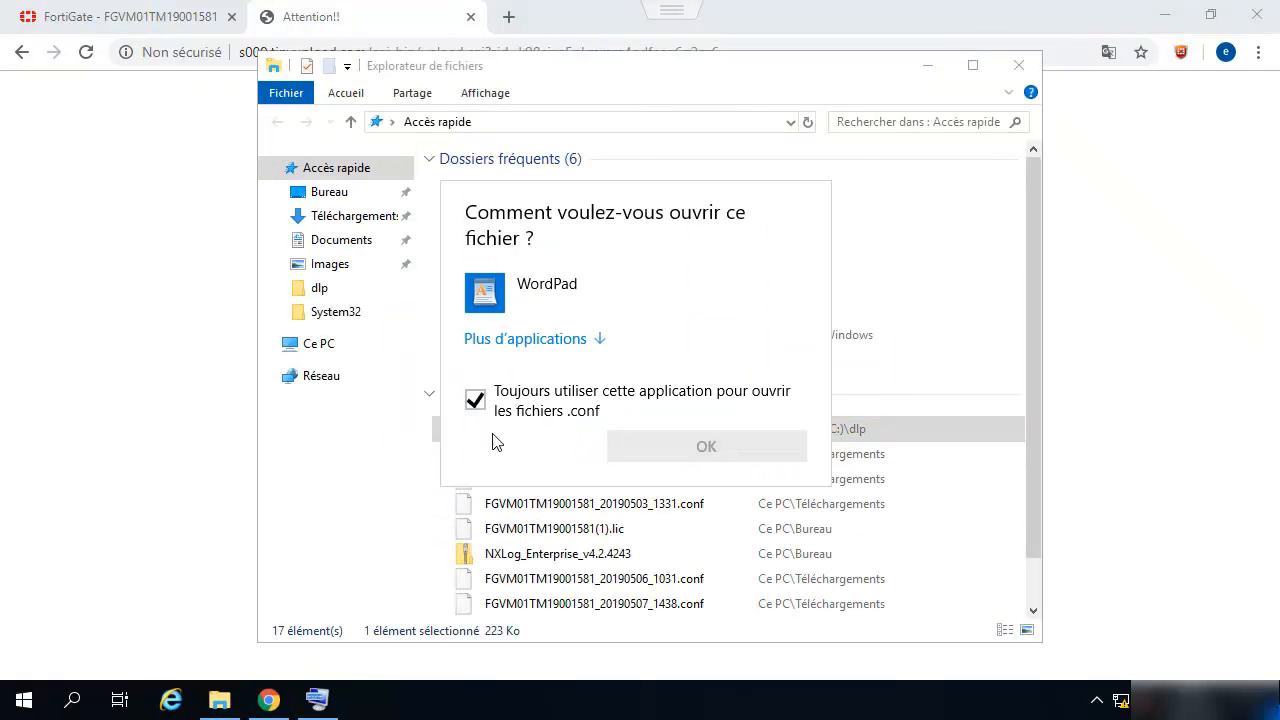
click(500, 414)
double_click(523, 289)
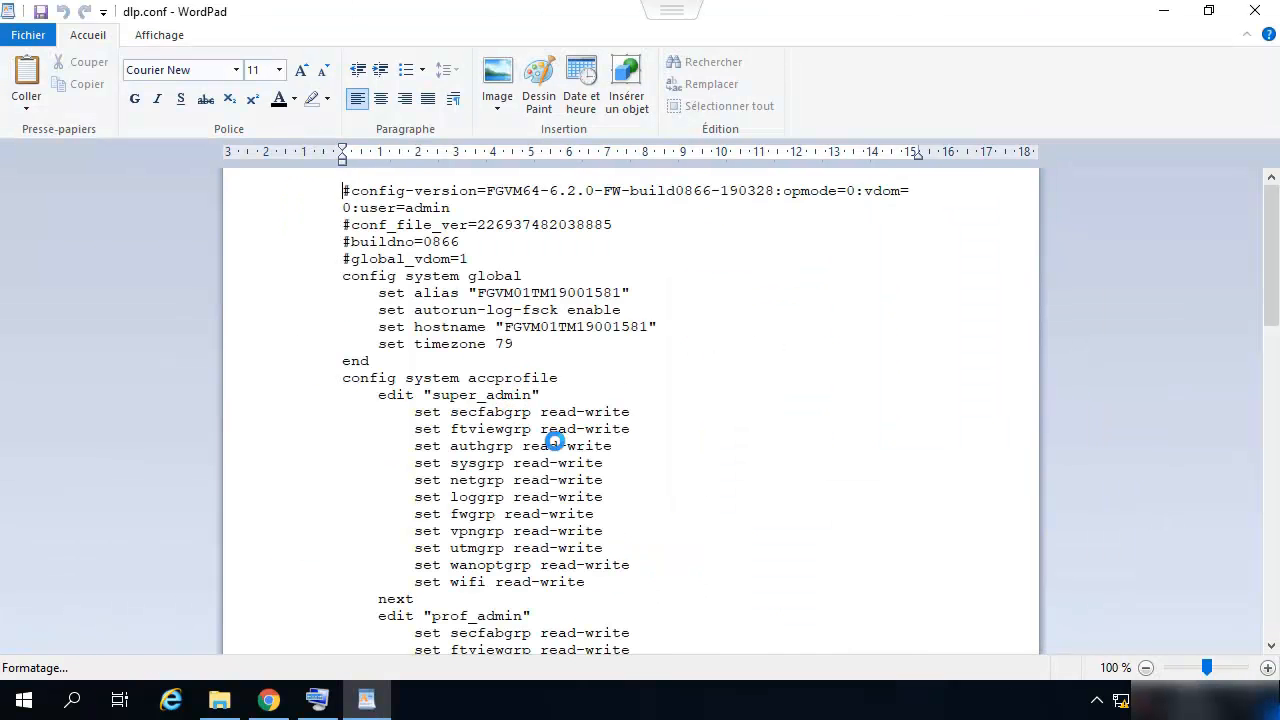
- Replace the 'set loggrp read-write' line with 'tests TOTO', save, and close WordPad and Explorer
click(620, 502)
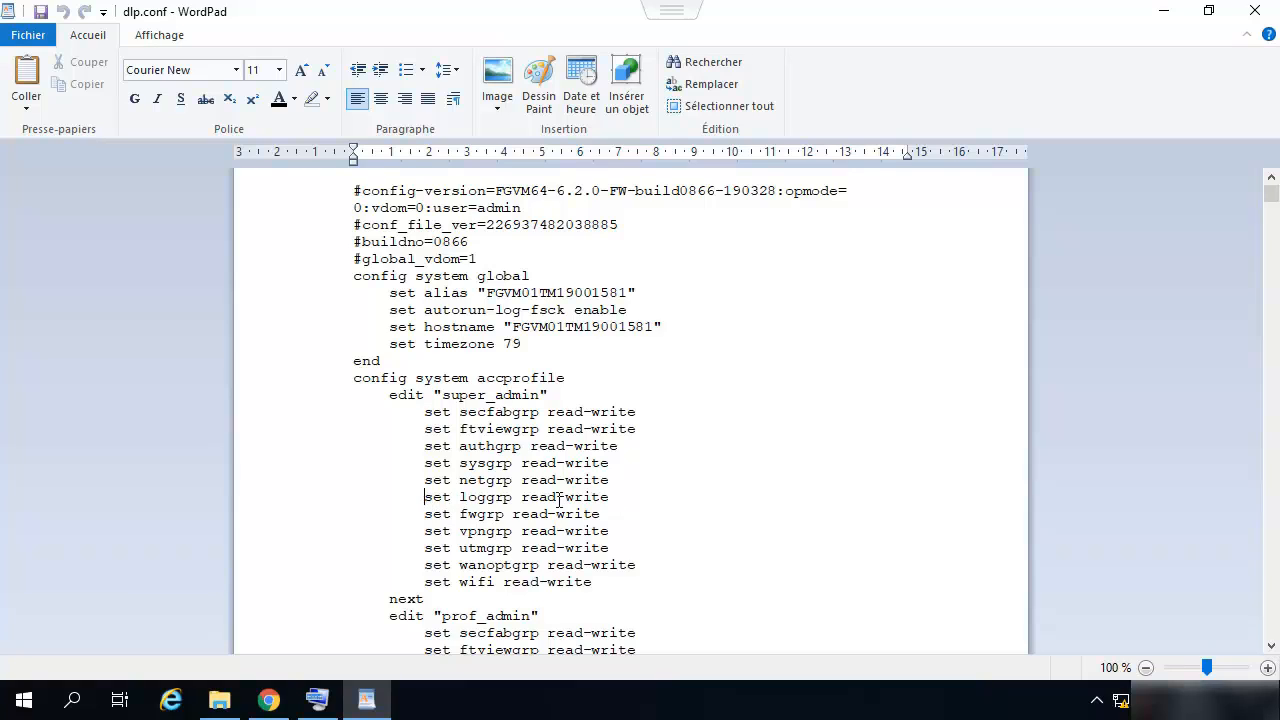
drag(617, 497, 433, 503)
text(tests)
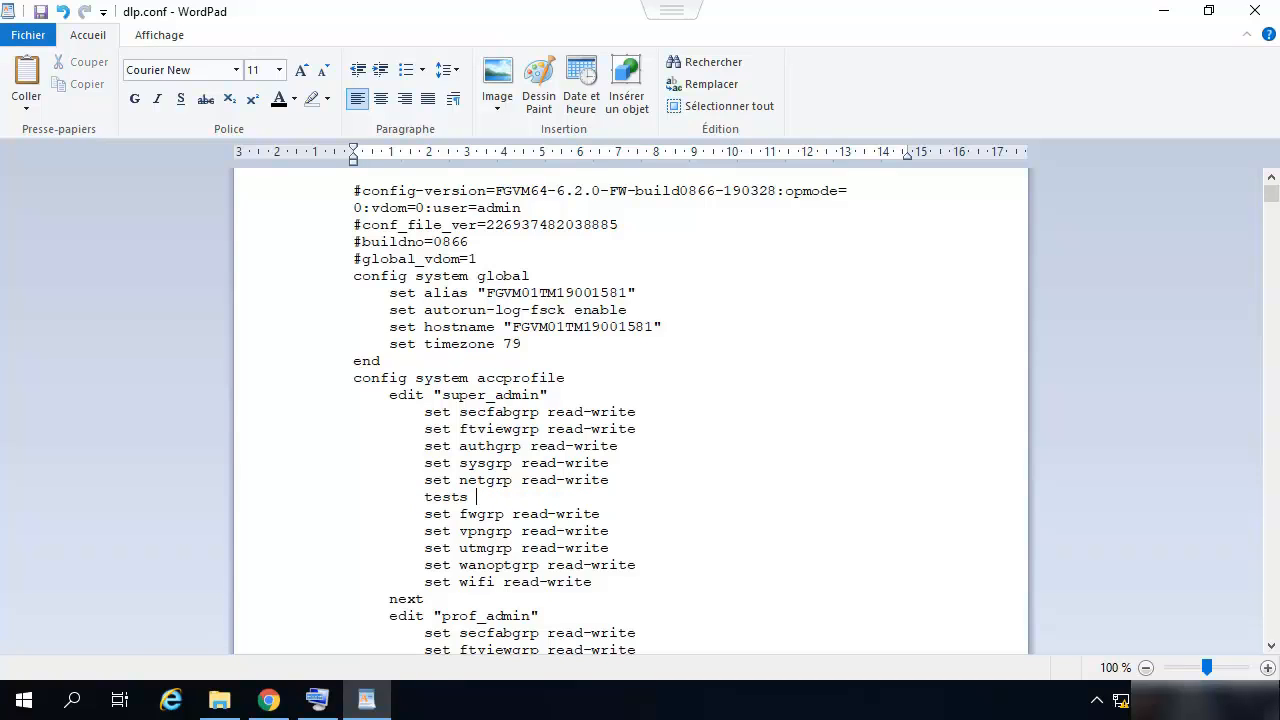
text( TOTO)
click(41, 12)
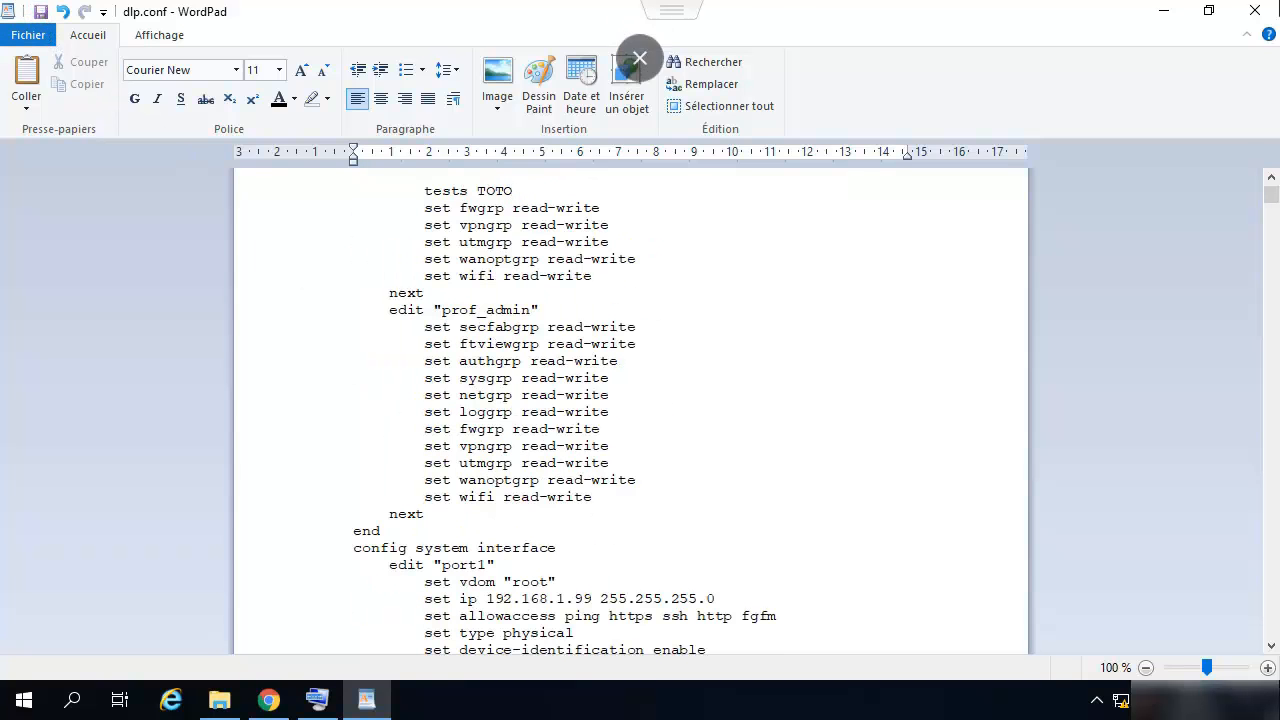
click(1255, 10)
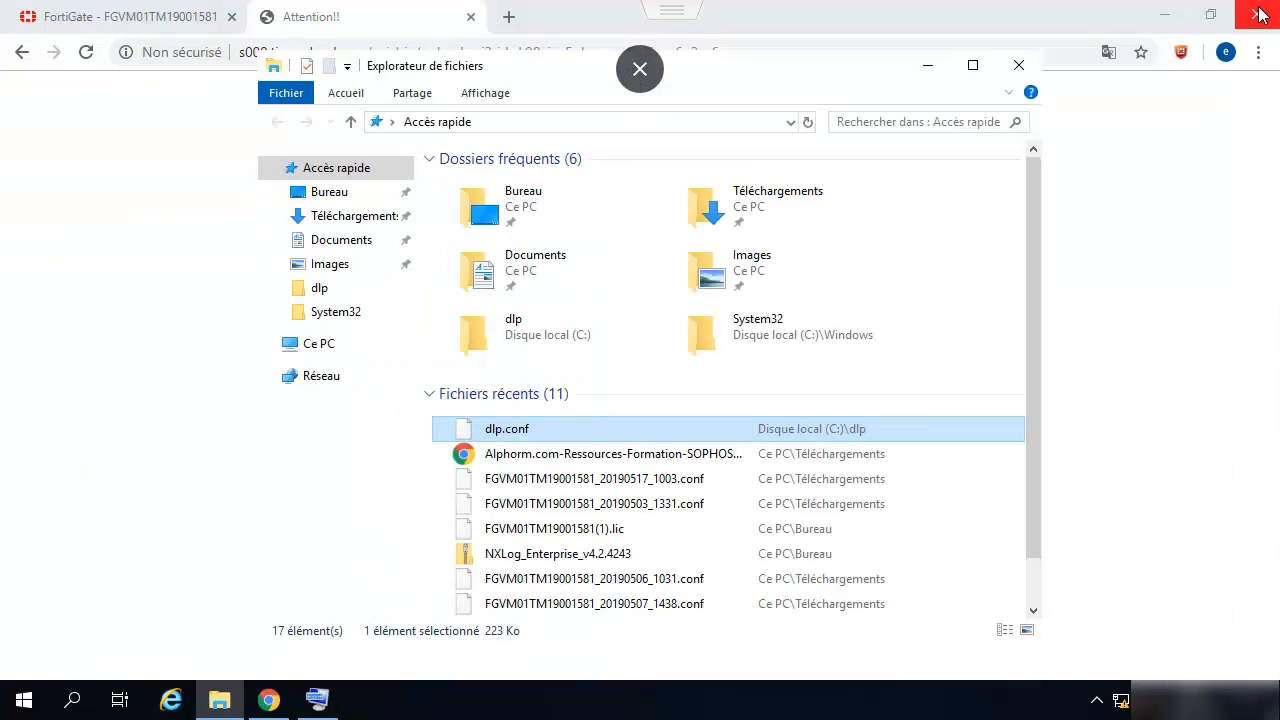
click(1013, 72)
- Rerun 'diagnose test application dlpfingerprint 6' in the FortiGate console
click(130, 22)
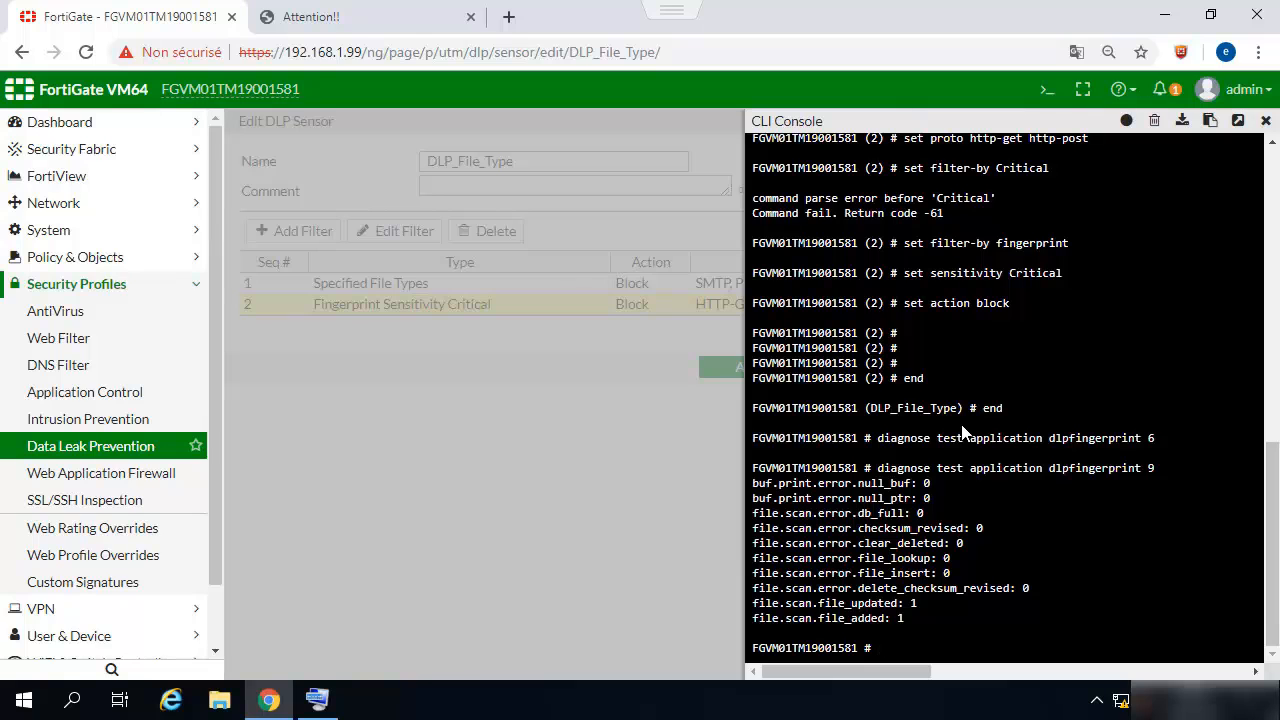
key(Up)
key(BackSpace)
text(6)
key(Return)
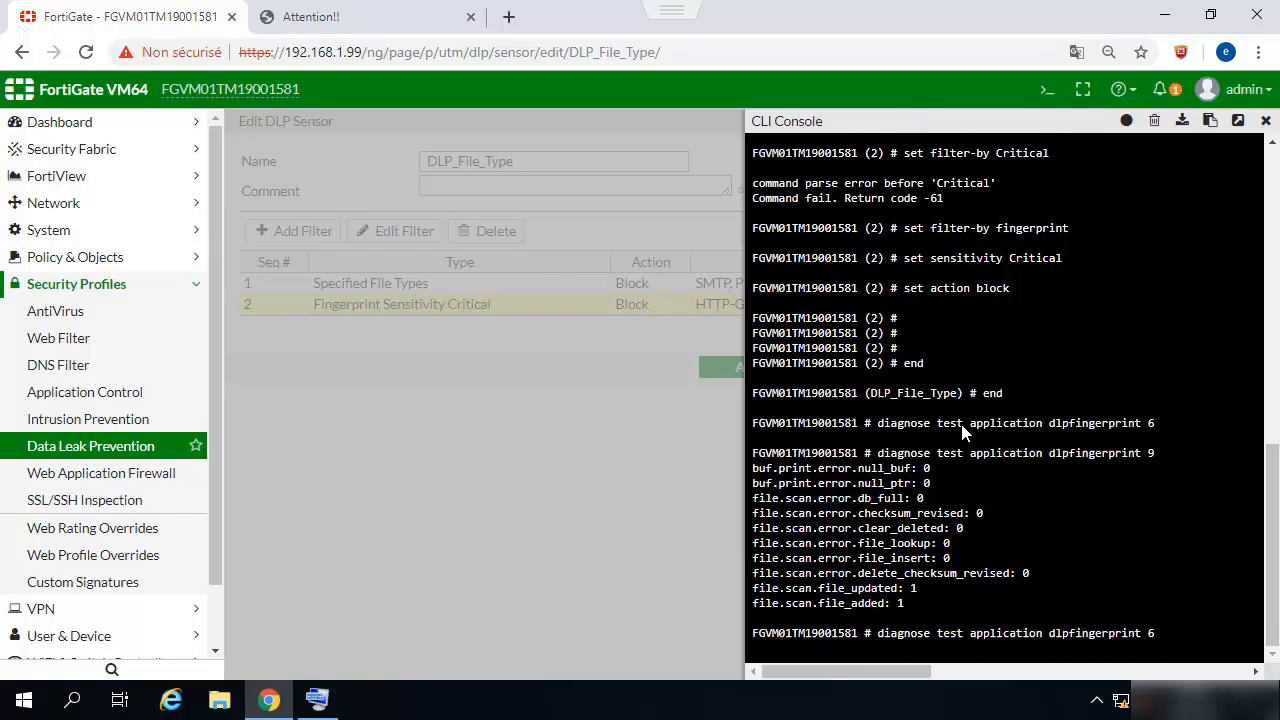
- Rerun dlpfingerprint 9 to show file_updated 2 and file_added 1
key(Up)
key(BackSpace)
text(9)
key(Return)
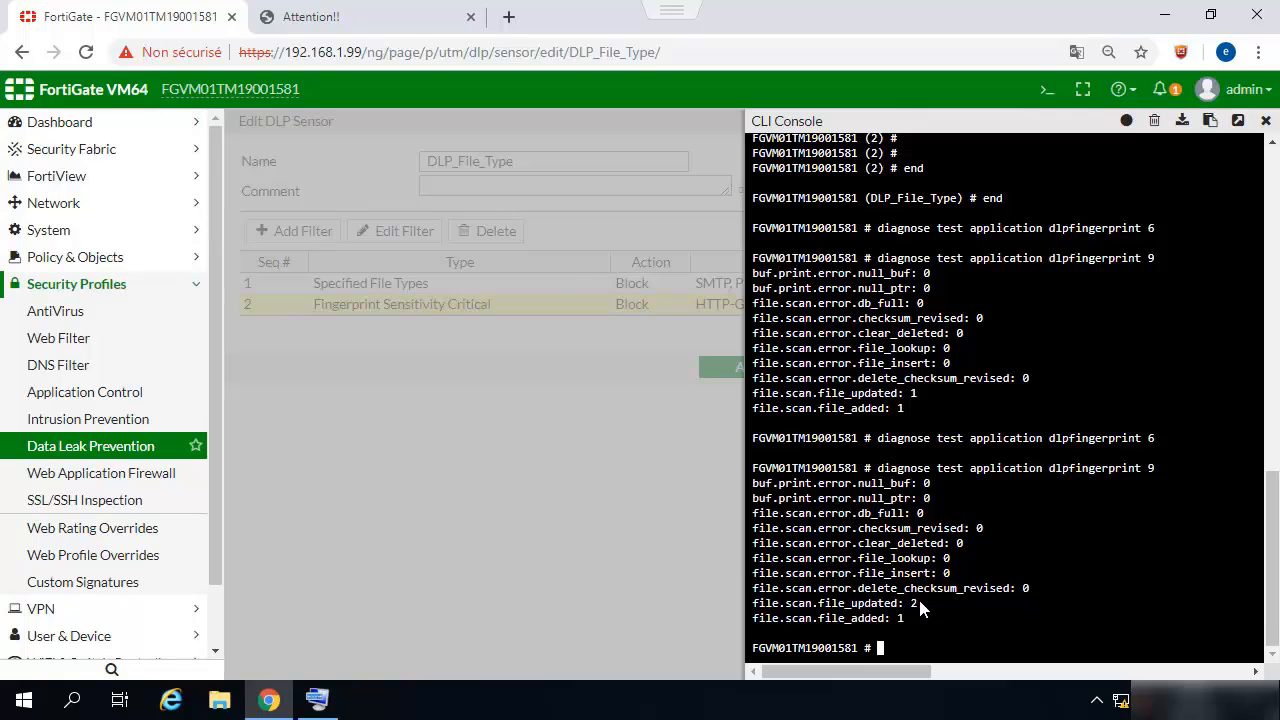
click(219, 708)
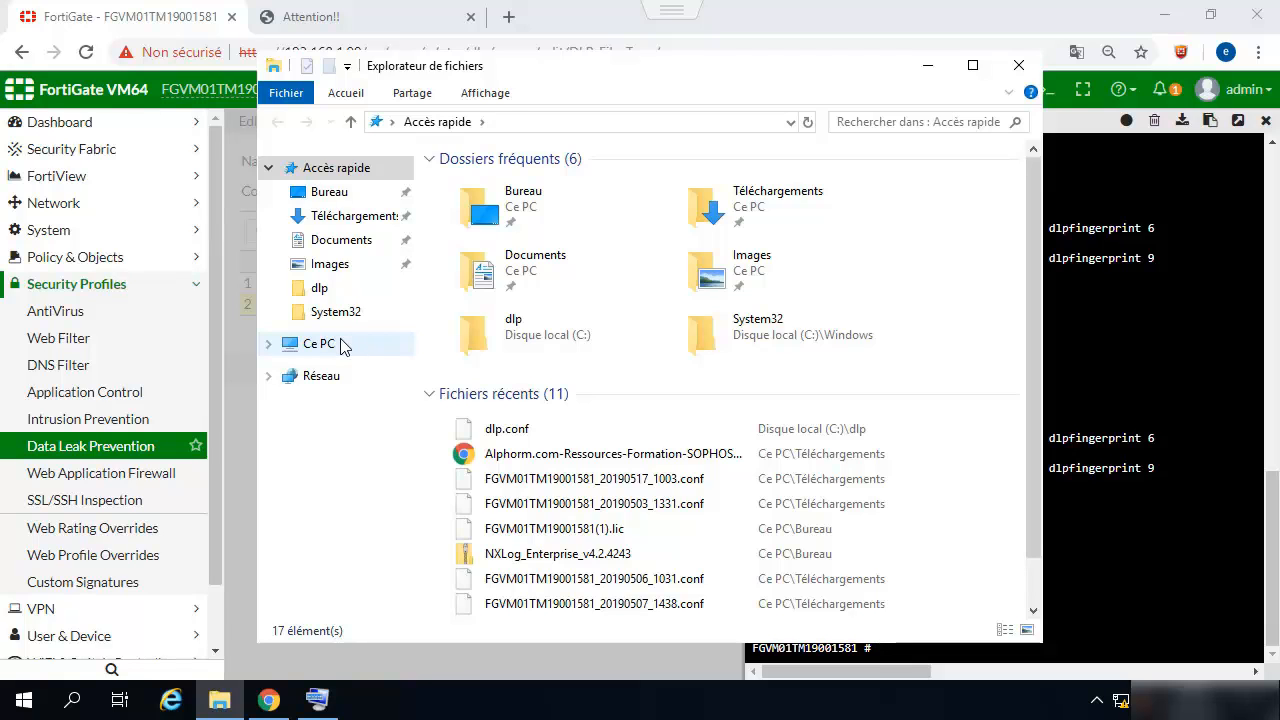
- Create an empty text document named test in C:\dlp
click(345, 344)
double_click(515, 450)
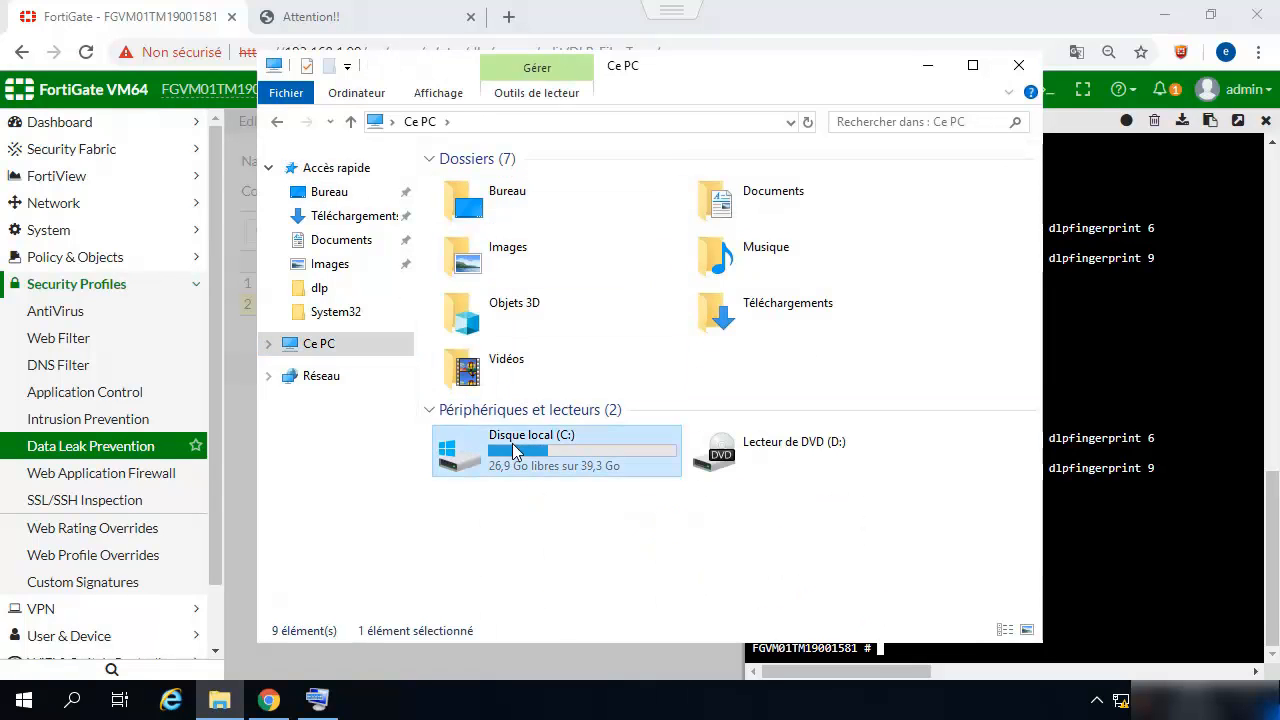
double_click(478, 186)
right_click(570, 320)
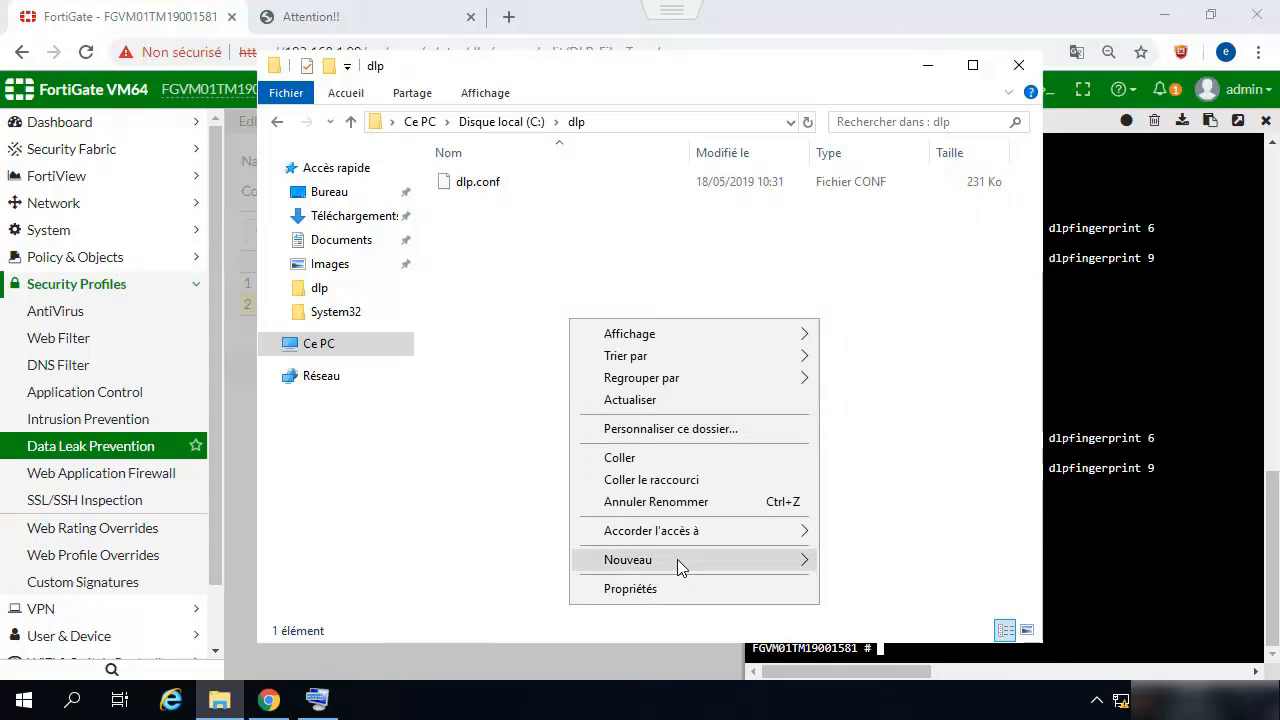
mouse_move(714, 559)
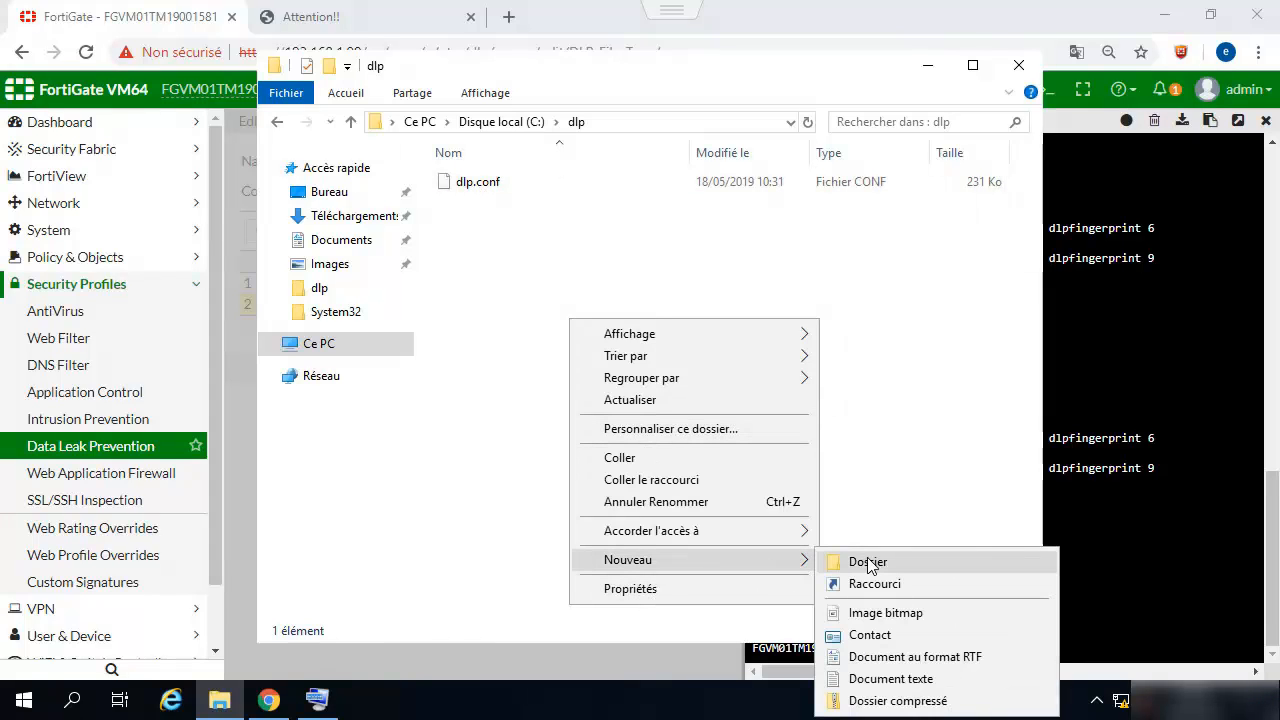
click(868, 678)
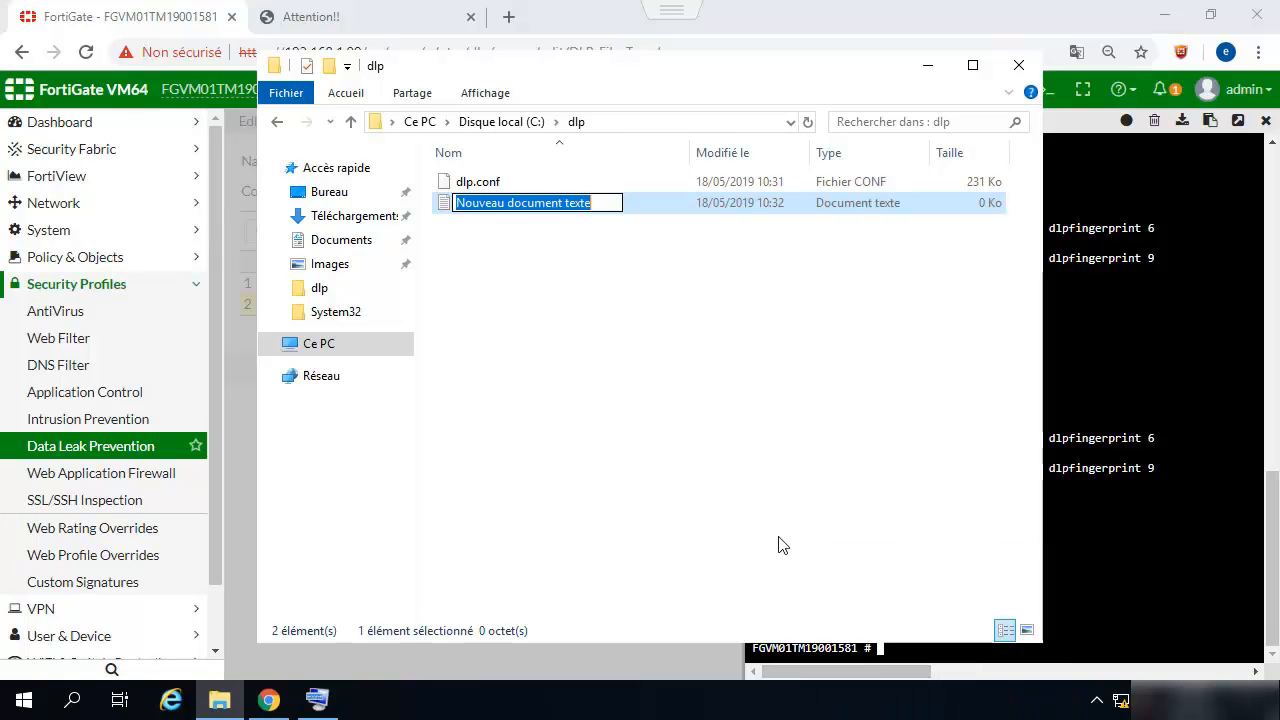
text(test)
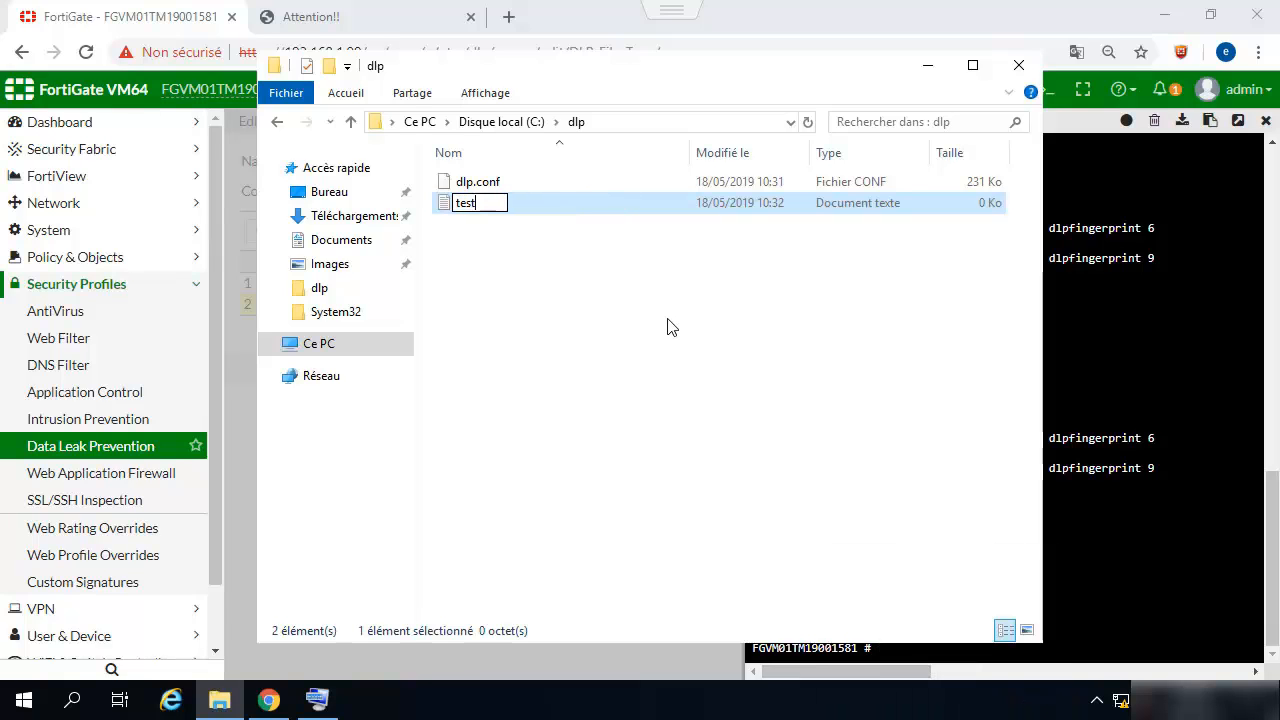
key(Return)
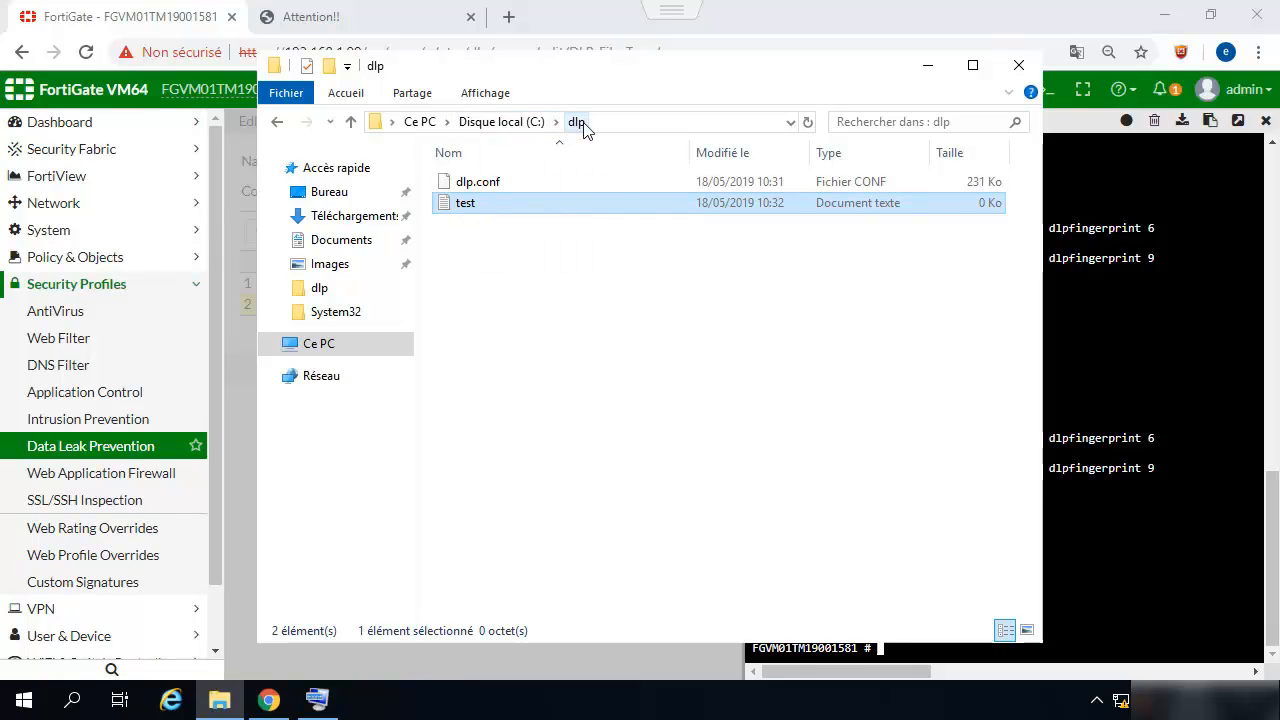
click(1144, 405)
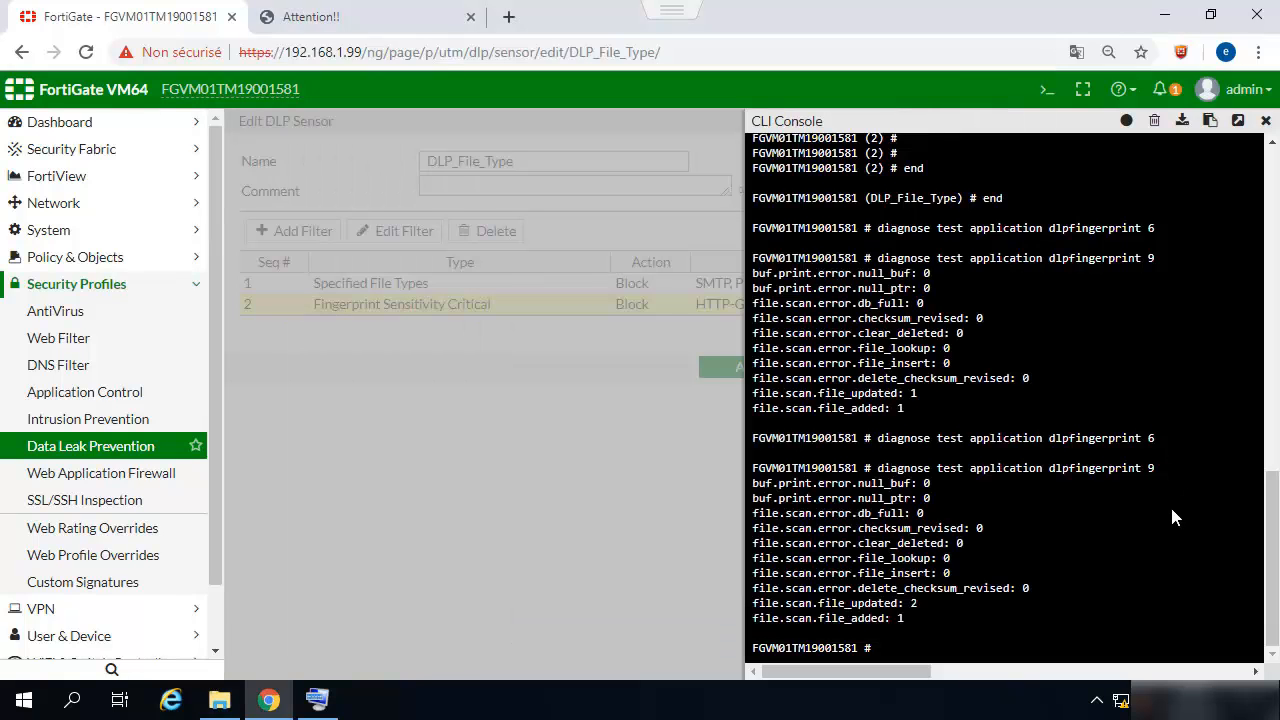
- Go back from the Attention!! tab to the TinyUpload page and open its file picker
mouse_move(231, 710)
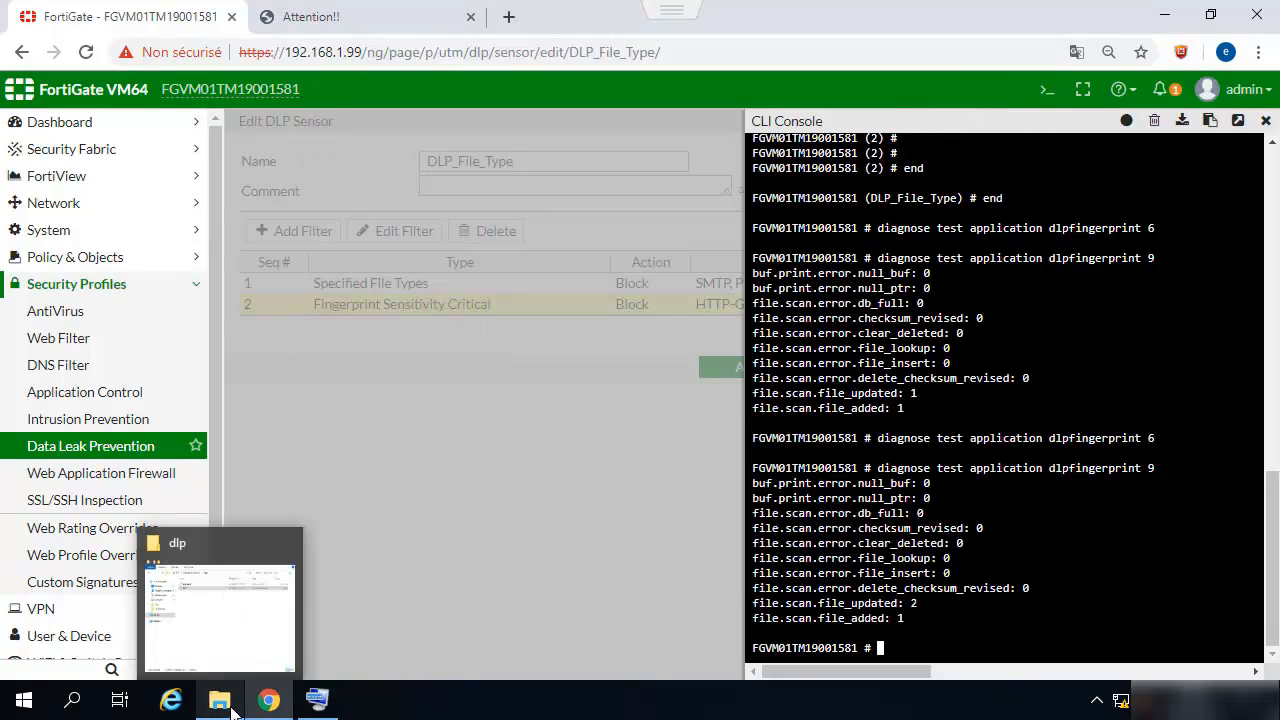
click(318, 16)
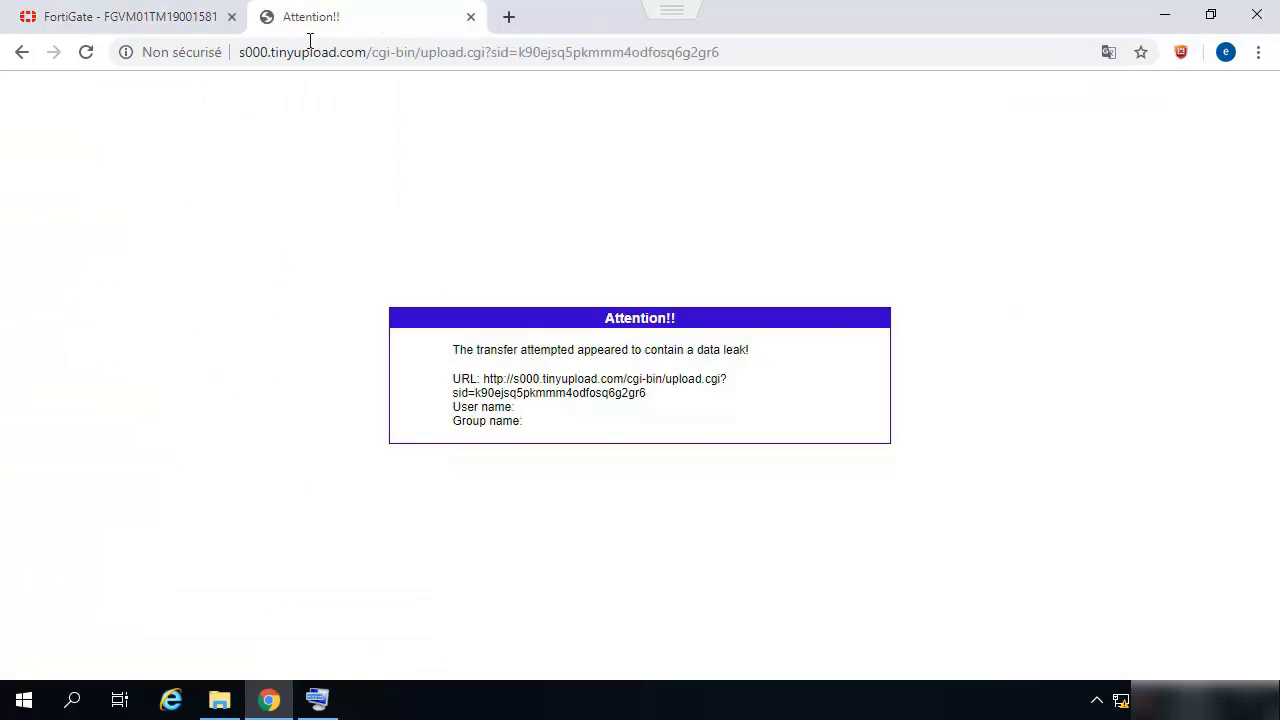
click(22, 54)
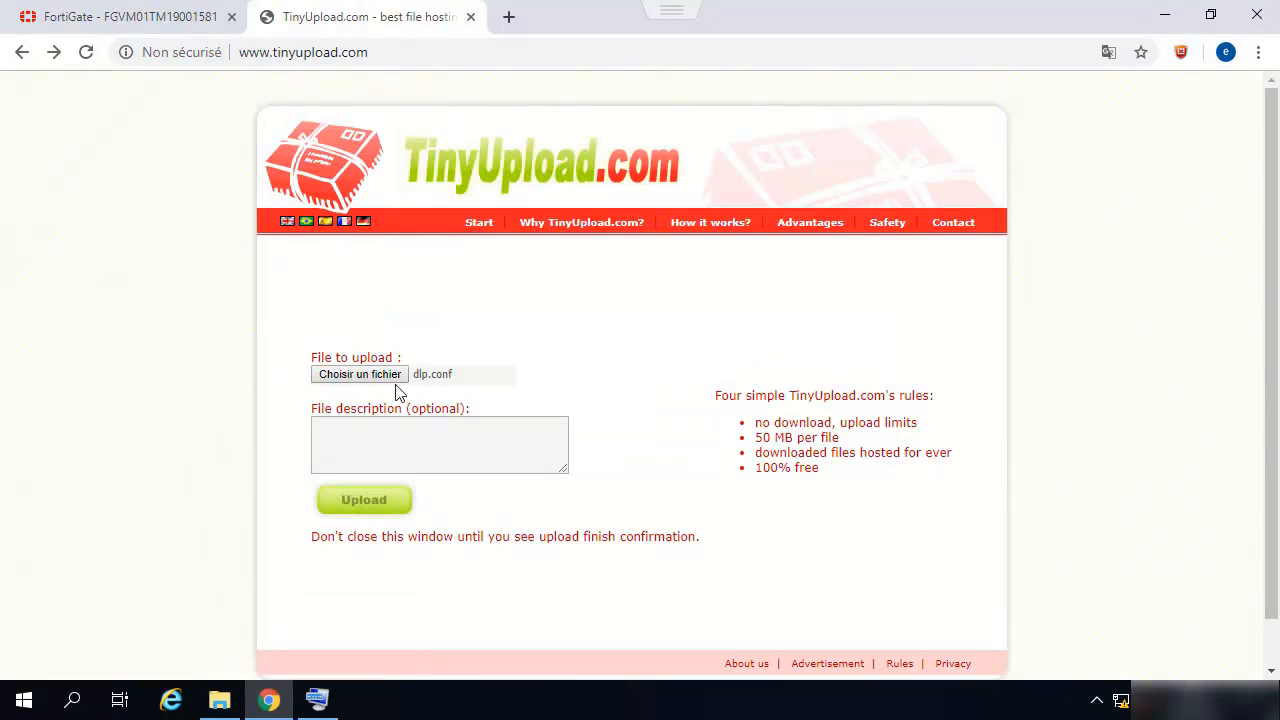
click(390, 377)
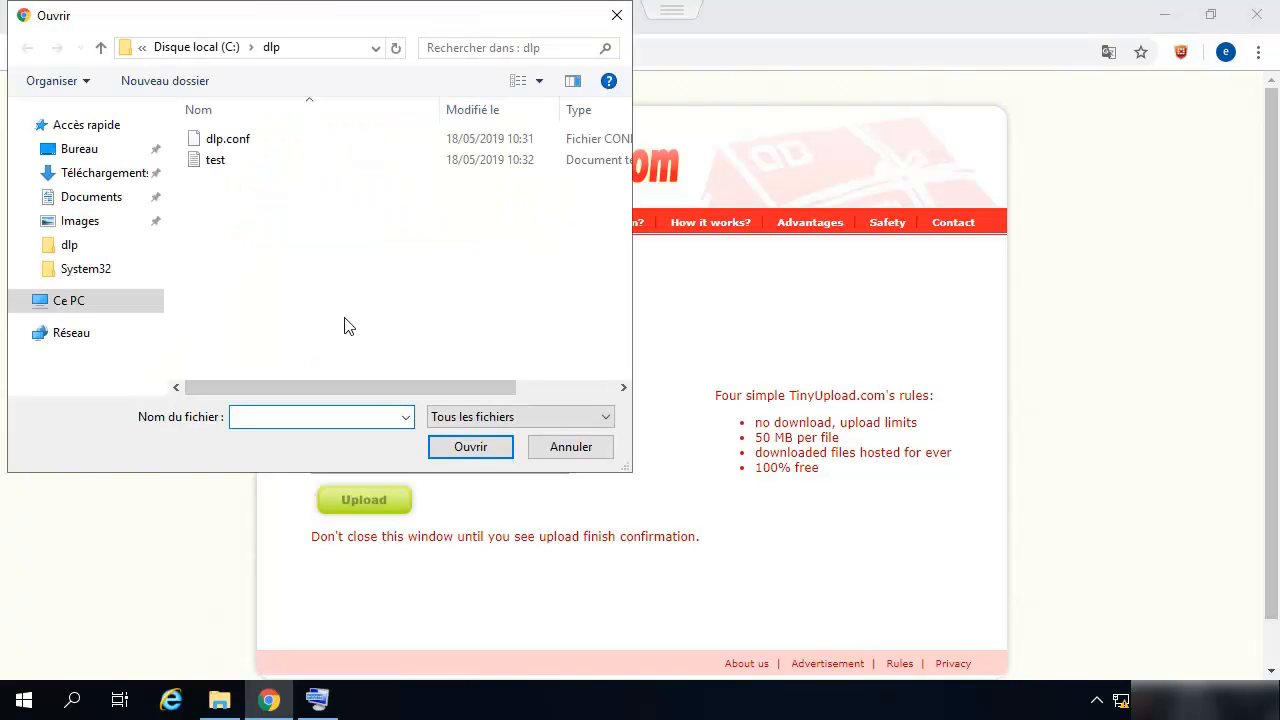
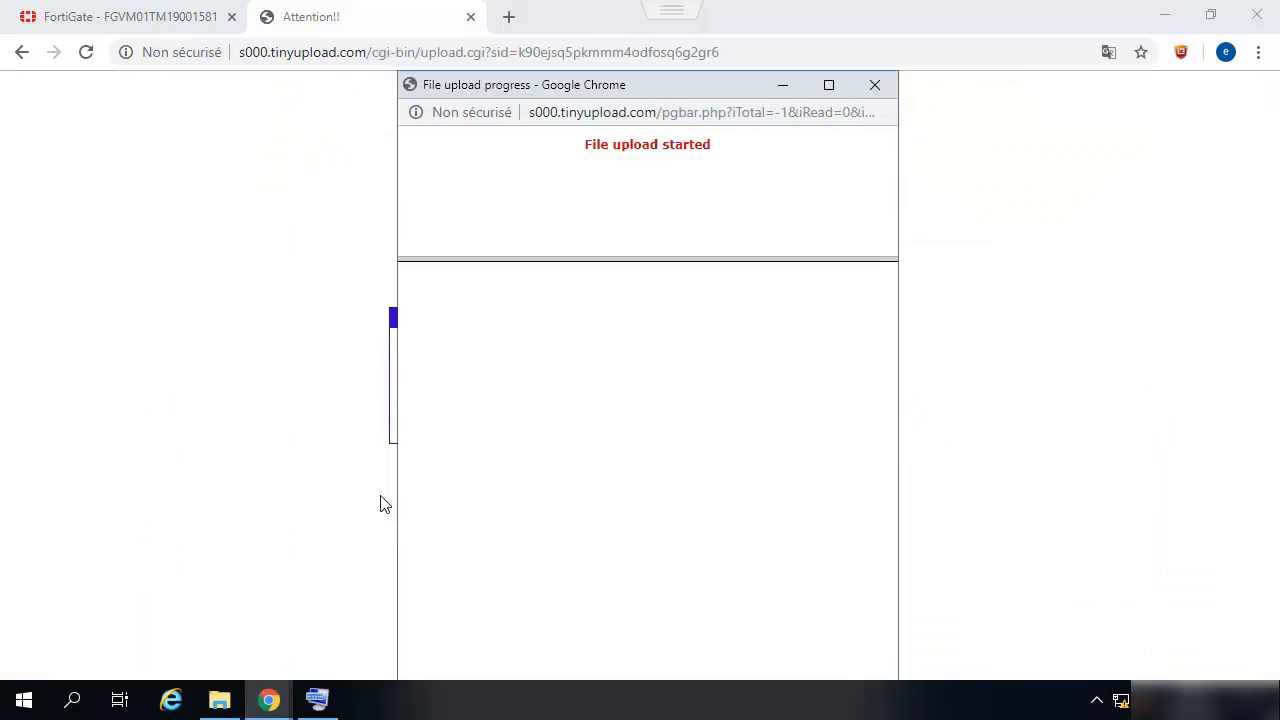
- Dismiss the upload progress window and re-upload test.txt to TinyUpload
click(875, 84)
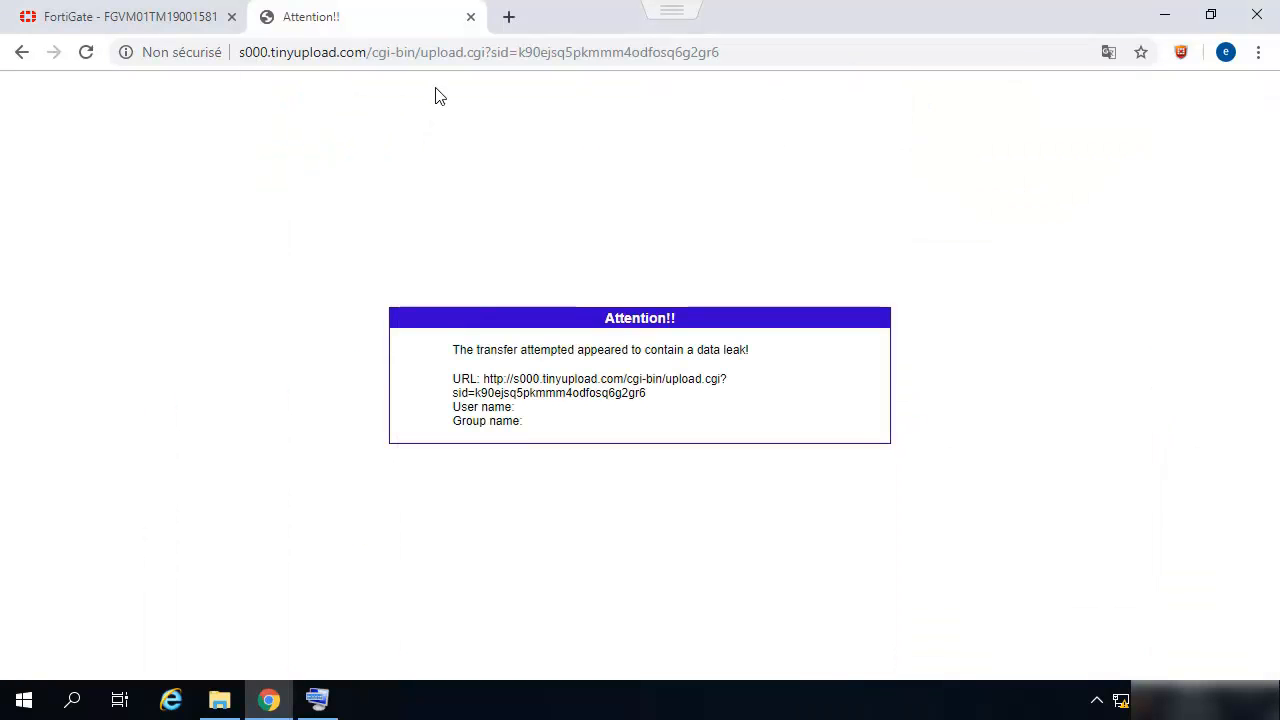
click(22, 54)
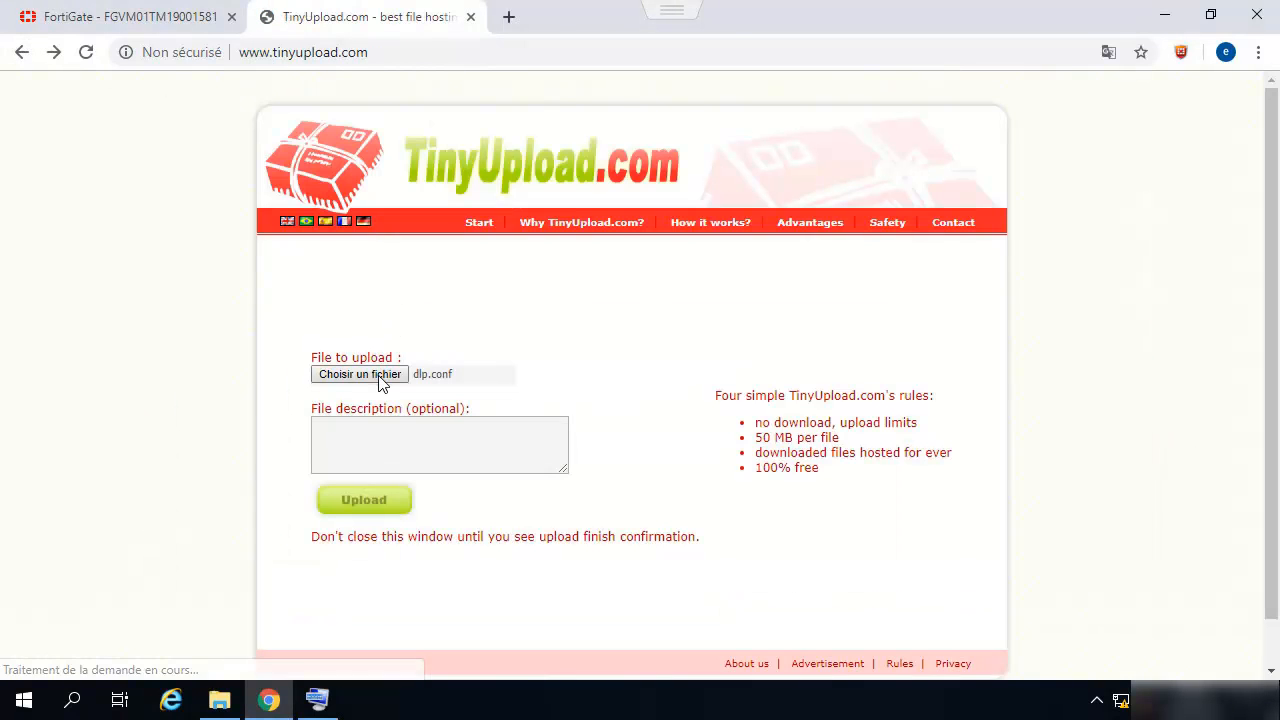
click(380, 383)
click(210, 160)
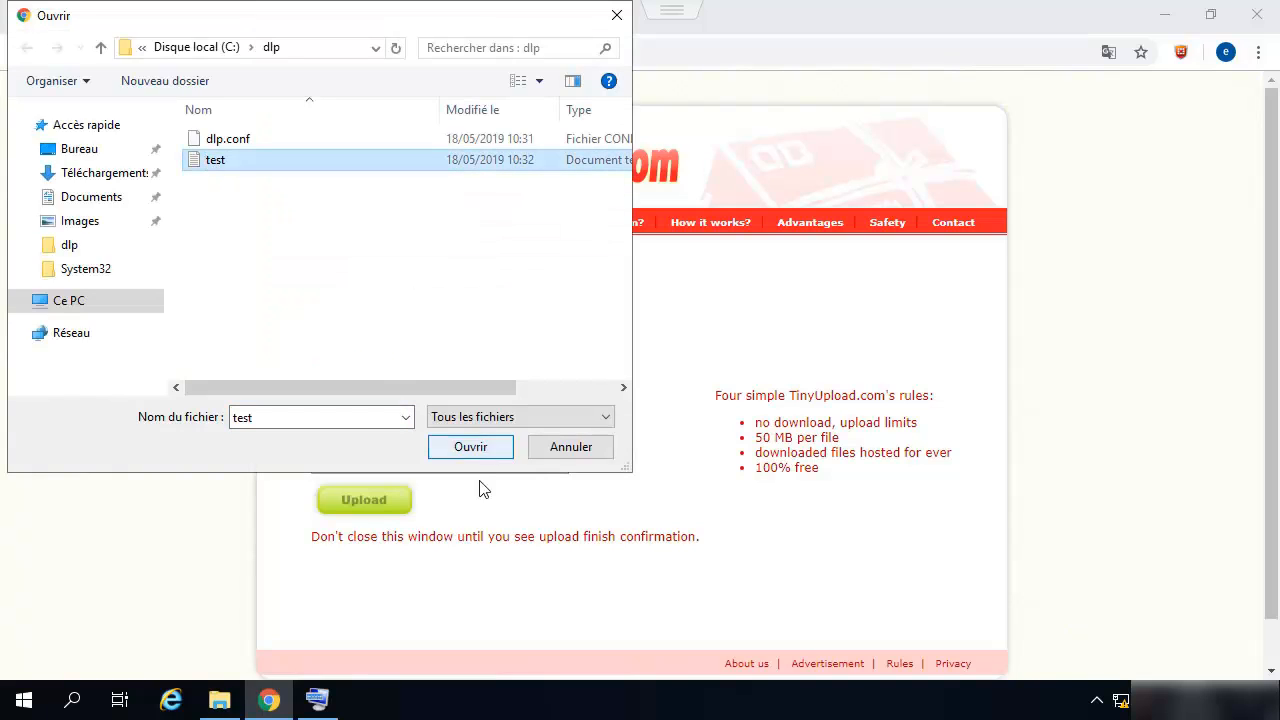
click(470, 447)
click(387, 495)
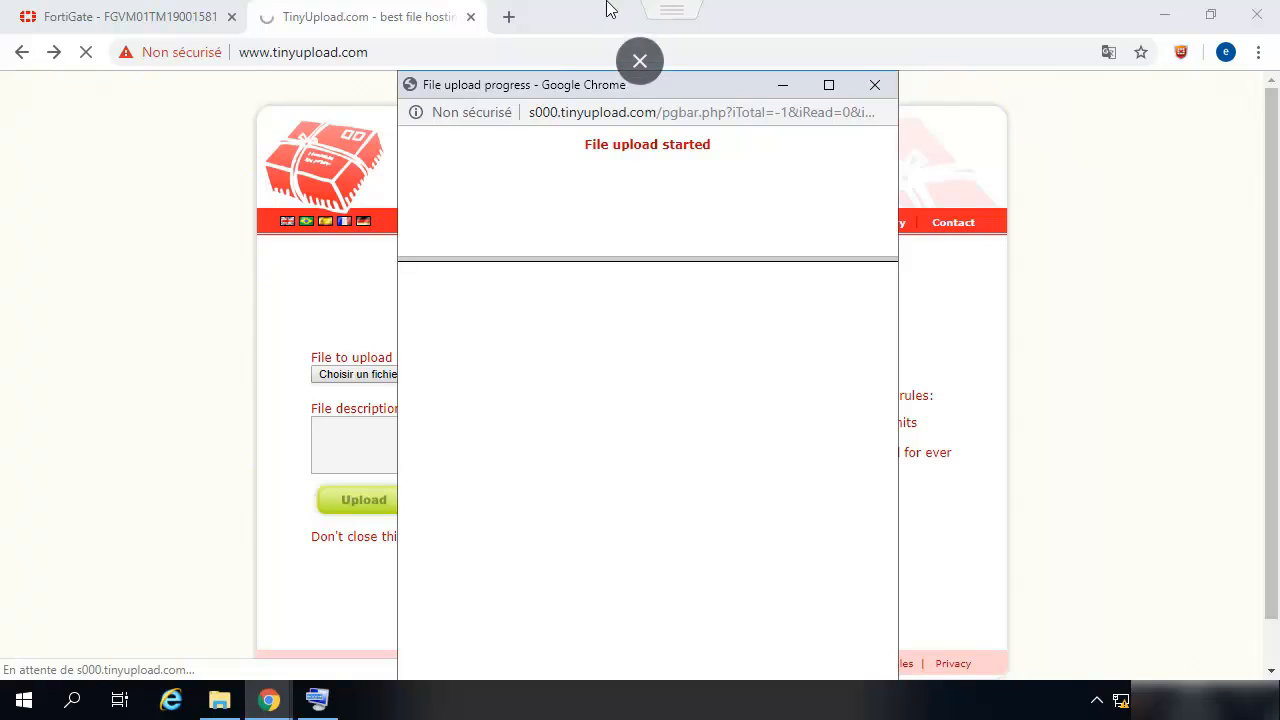
- Retry the test.txt upload, then return to the FortiGate CLI console
click(86, 54)
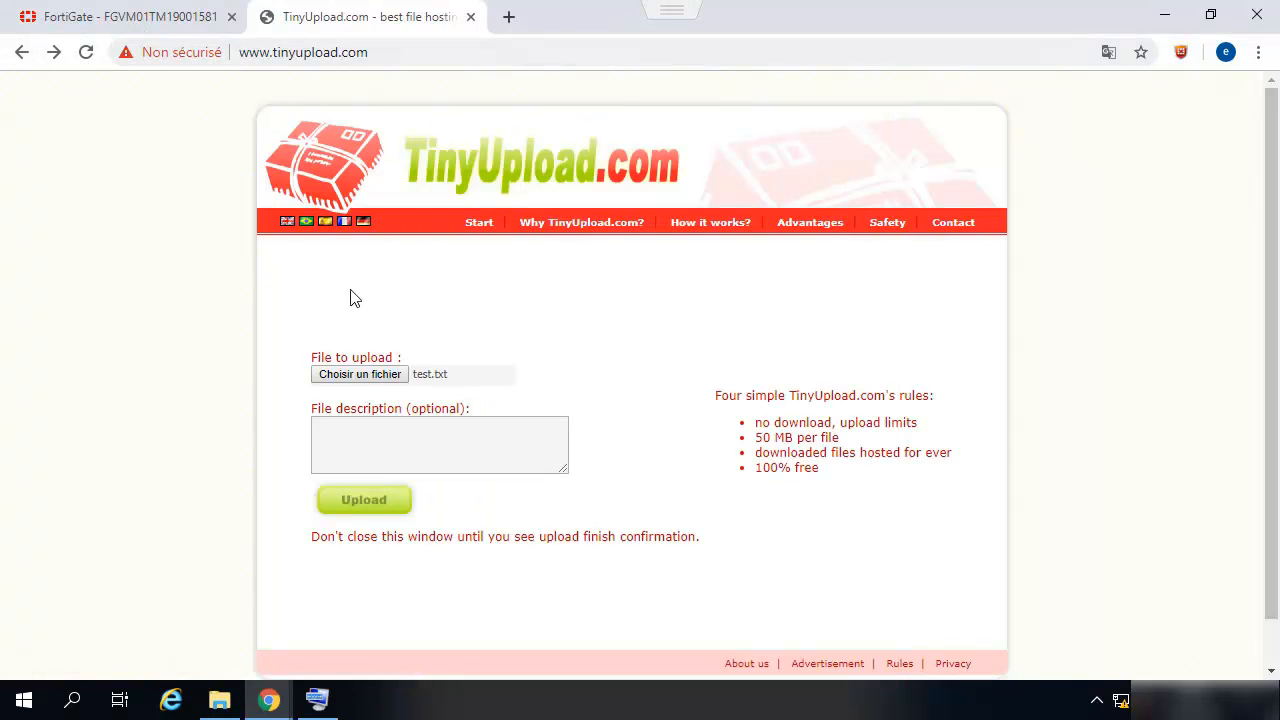
click(343, 502)
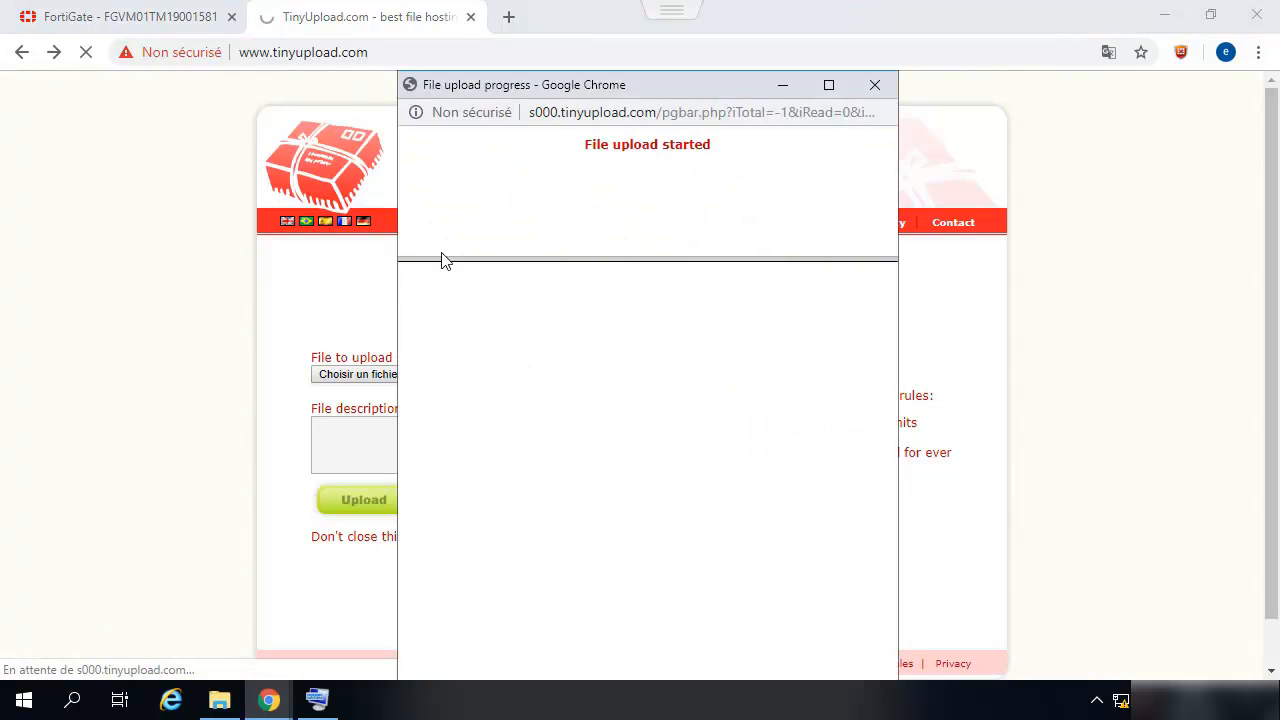
click(55, 26)
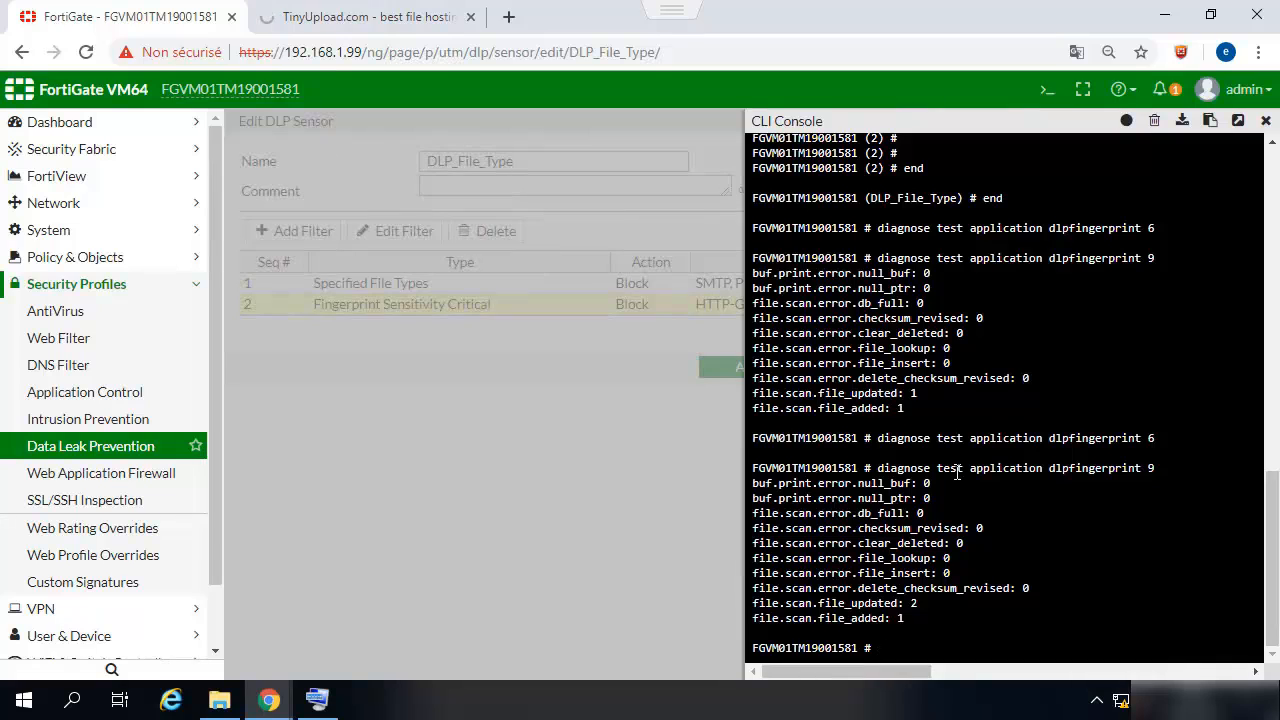
- Rerun dlpfingerprint 6 and 9, showing file_updated 4 and file_added 1, then return to TinyUpload
key(Up)
key(Up)
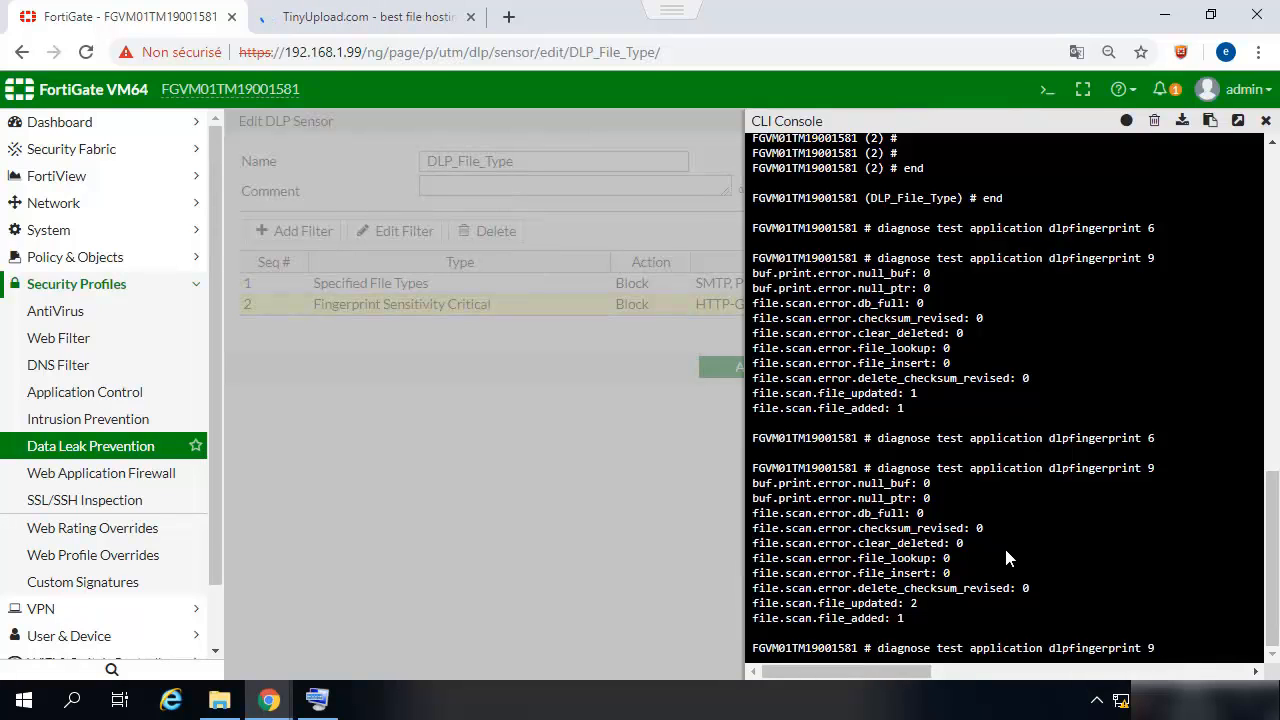
key(Return)
key(Up)
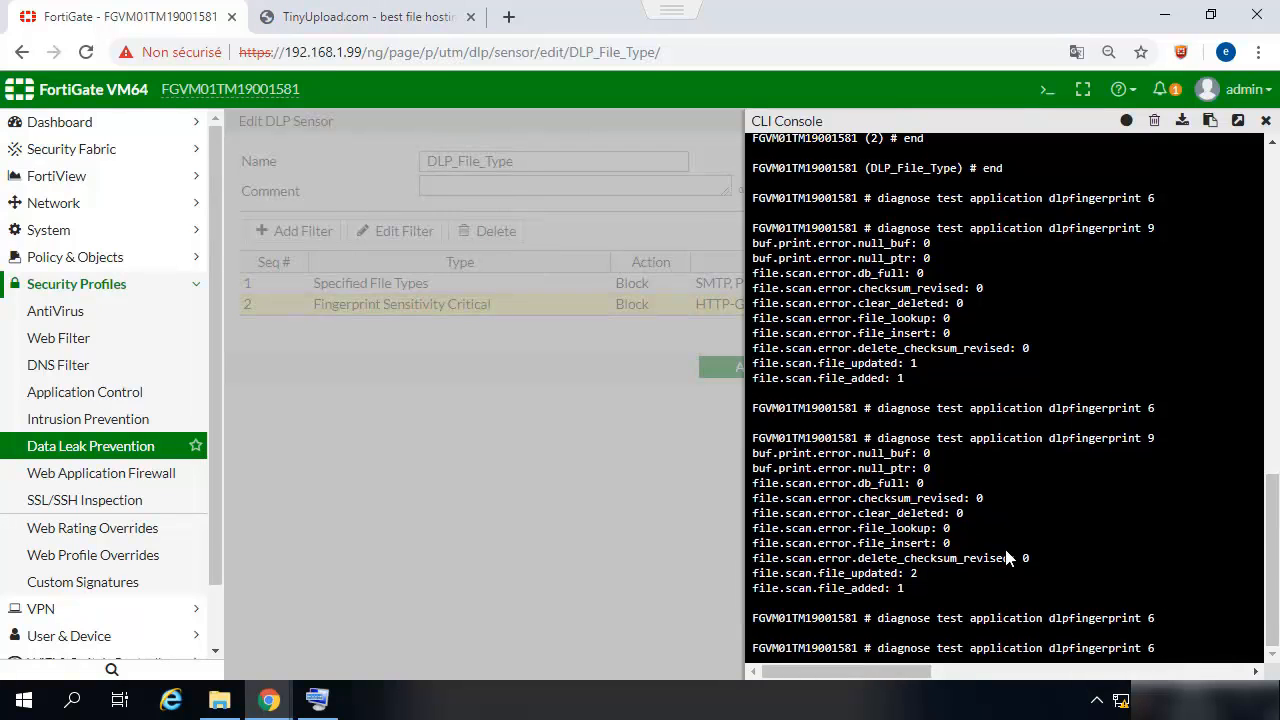
key(Return)
key(Up)
key(Up)
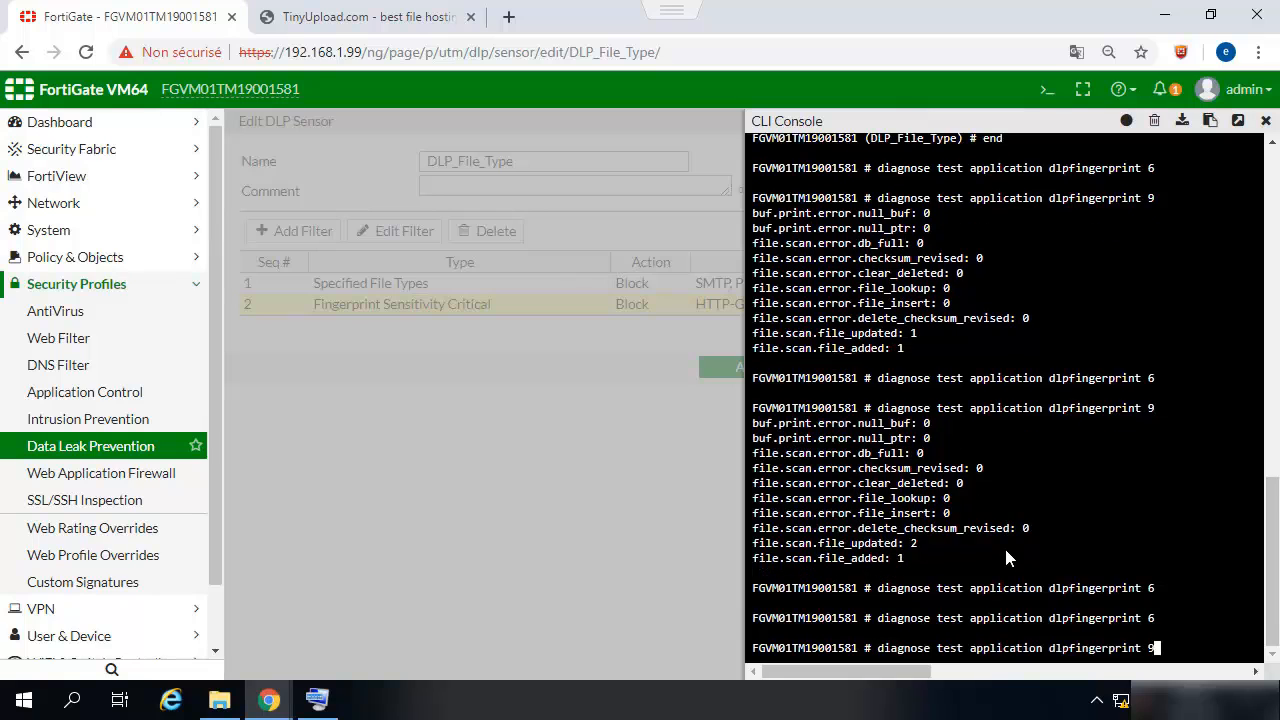
key(Return)
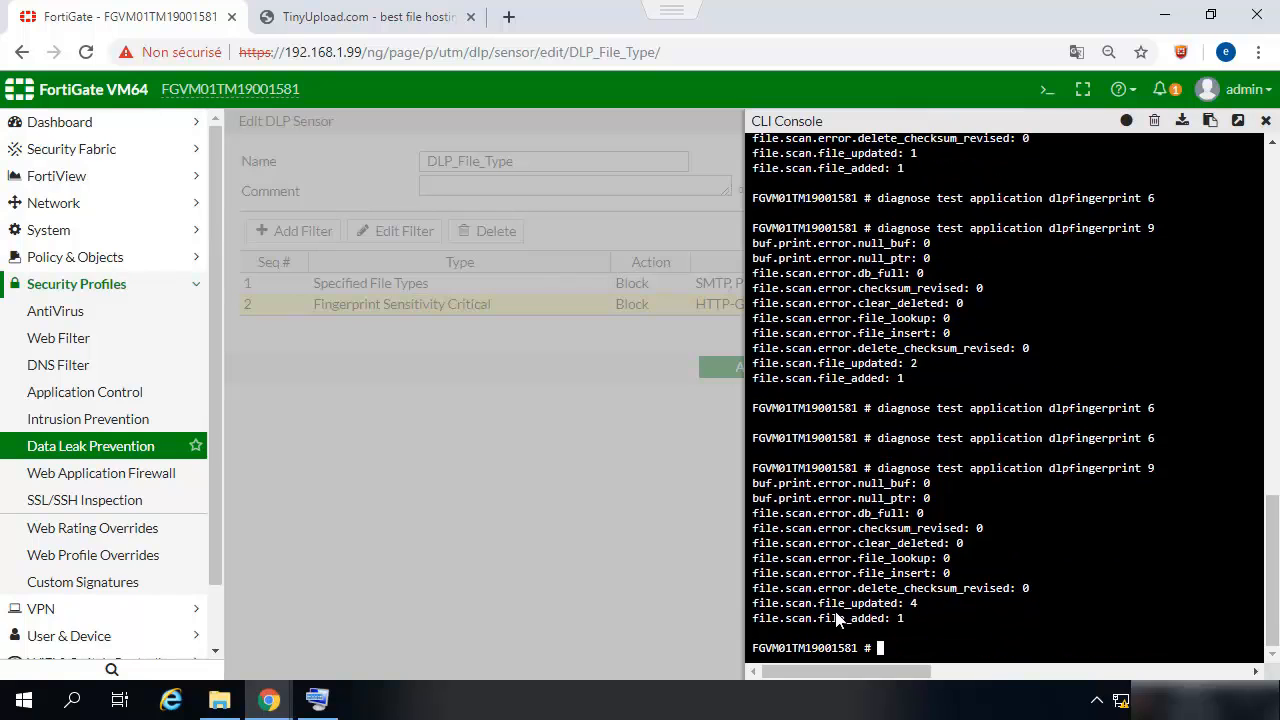
click(322, 16)
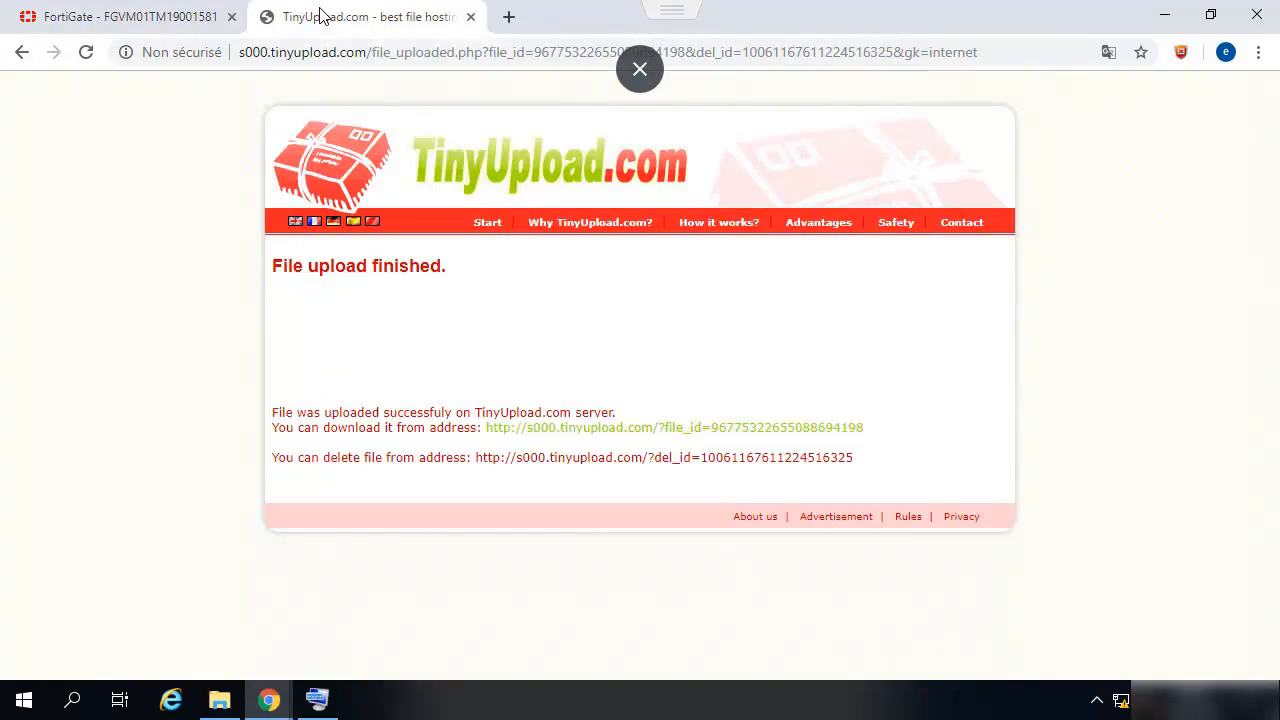
- Return to the TinyUpload form and upload test.txt once more
click(22, 57)
click(22, 57)
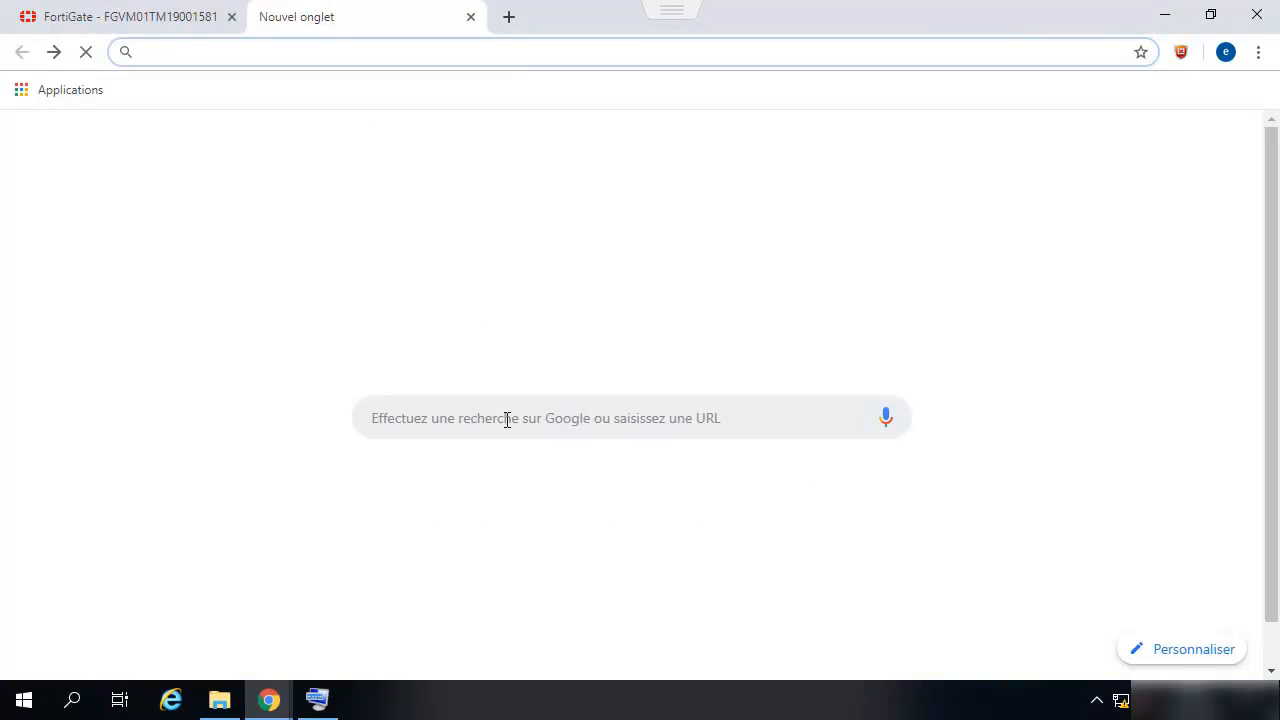
click(53, 54)
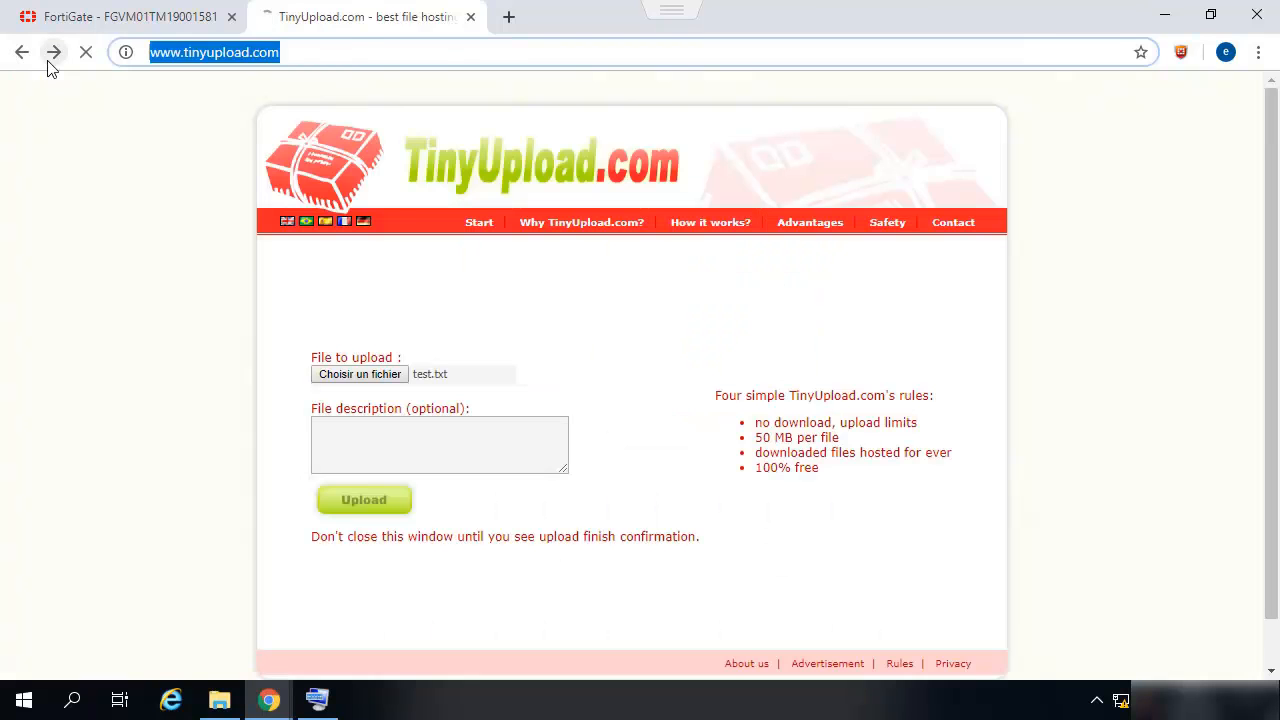
click(330, 377)
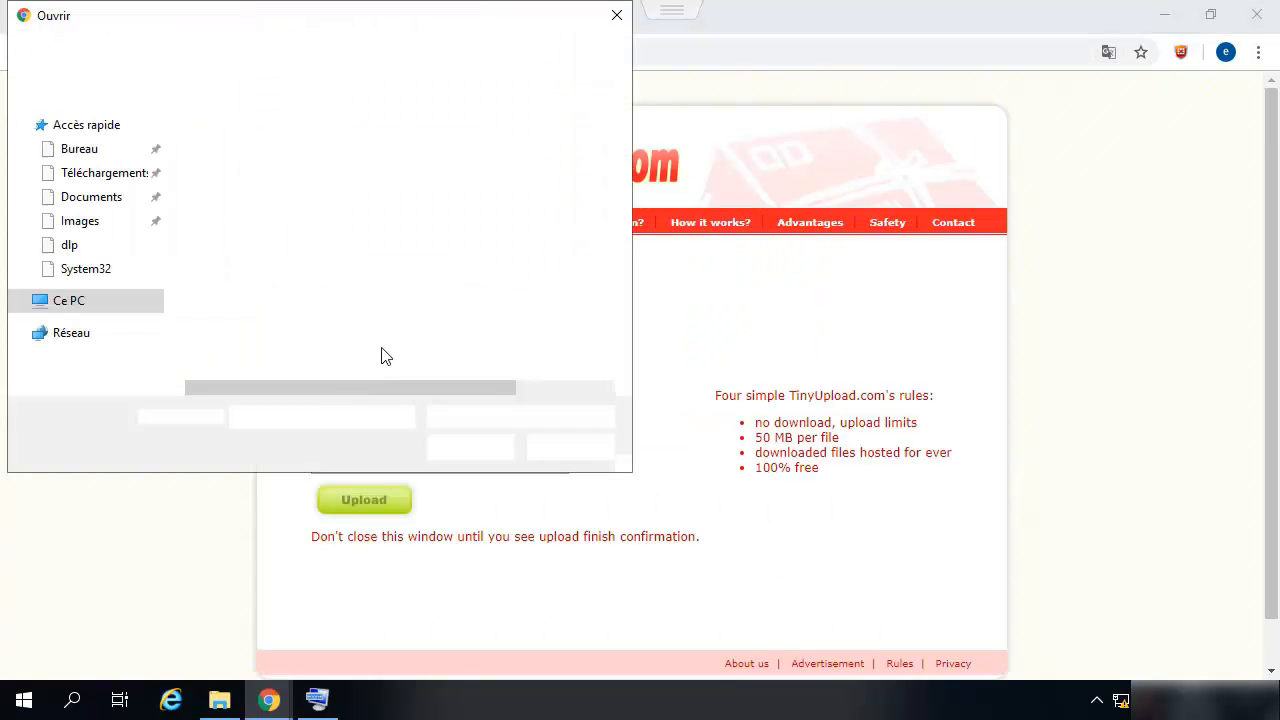
click(240, 164)
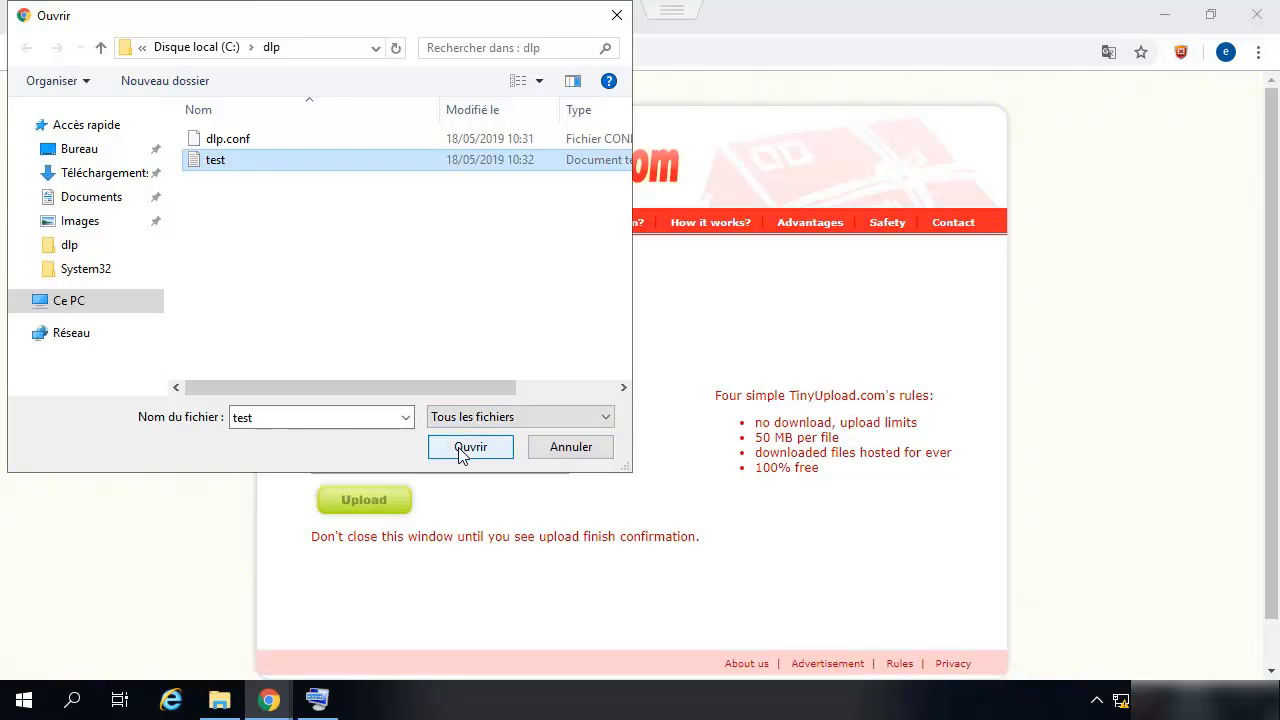
click(468, 447)
click(380, 499)
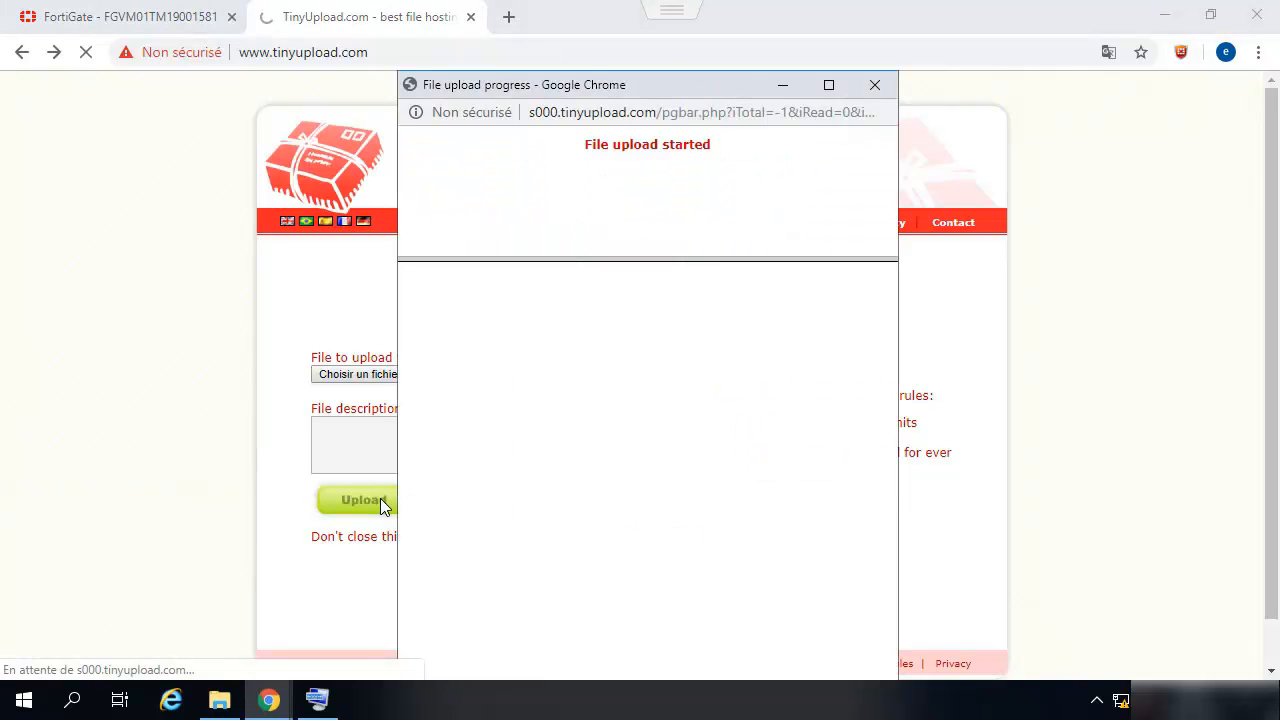
- Close the progress window, stop the stalled upload and go back
click(875, 86)
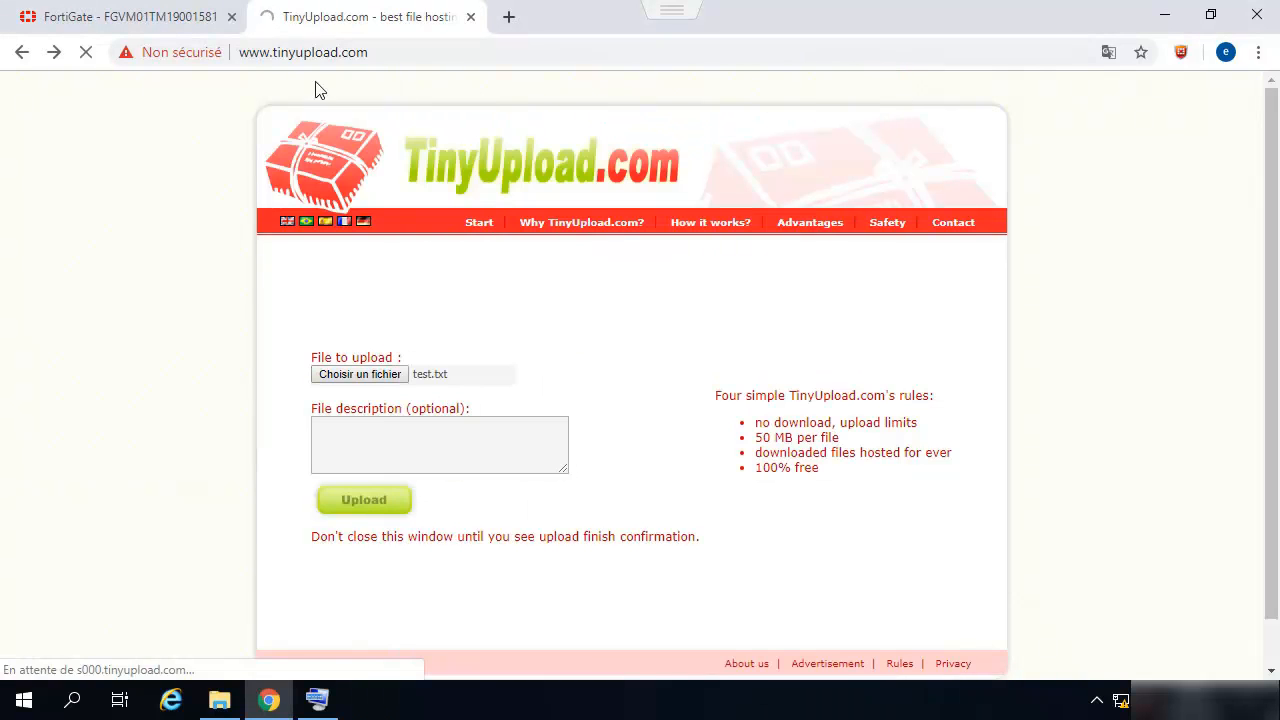
click(76, 57)
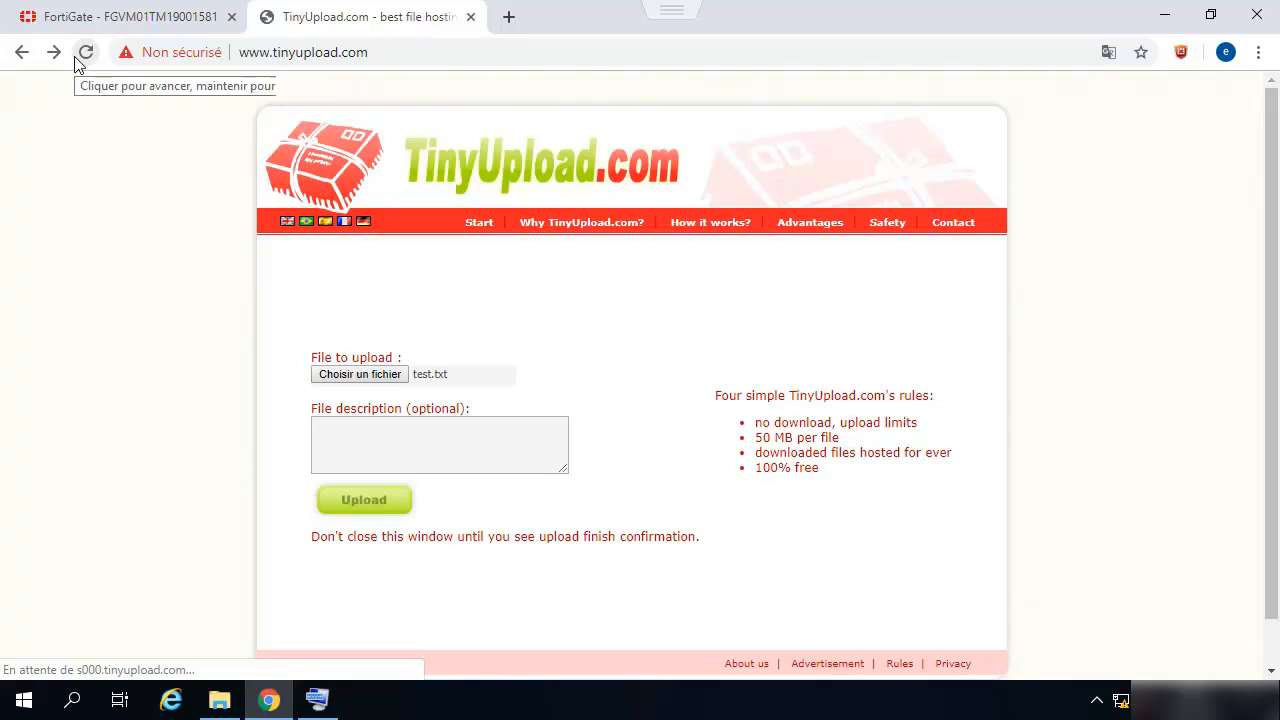
click(14, 55)
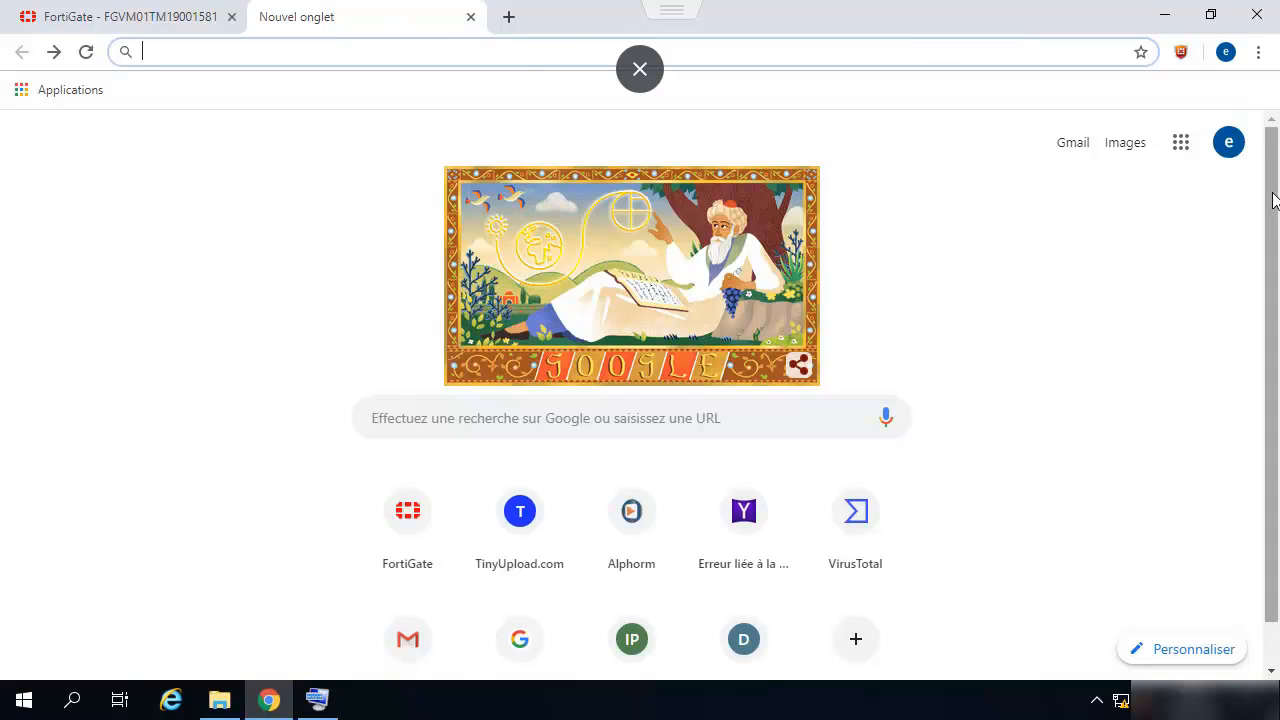
- Rerun dlpfingerprint 9 to show file_updated 6, then close the empty new tab
click(88, 16)
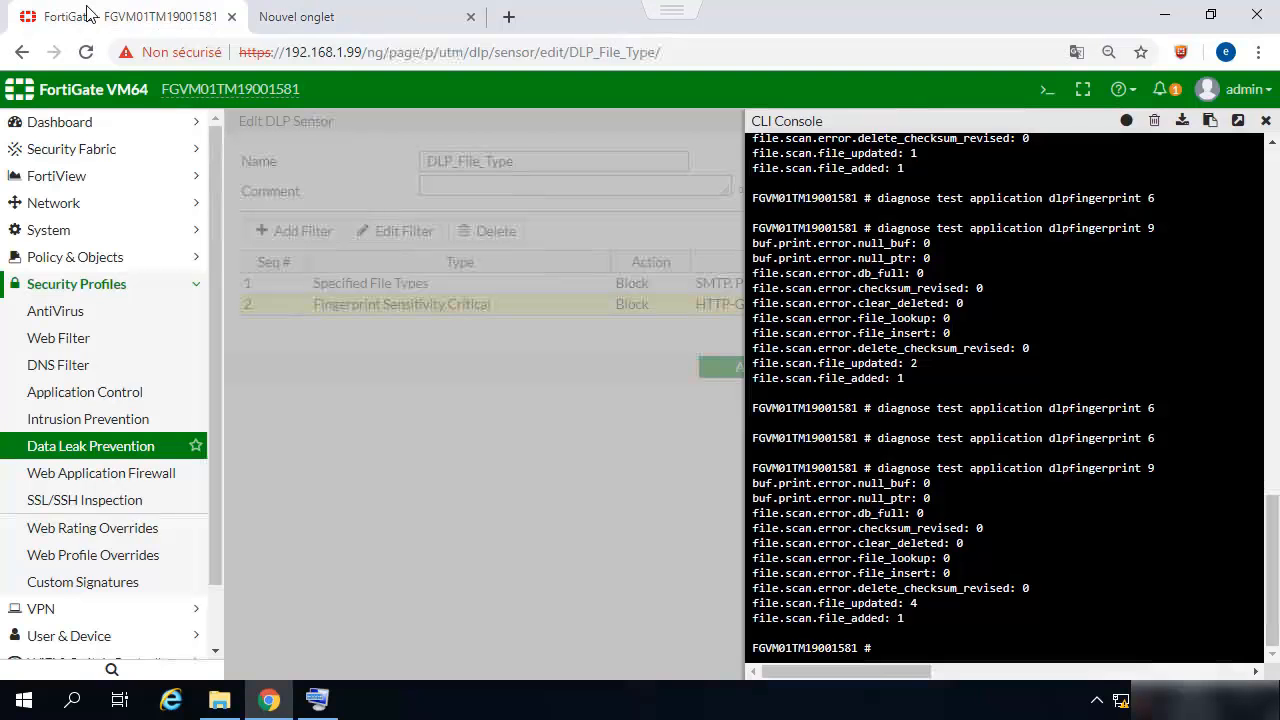
key(Up)
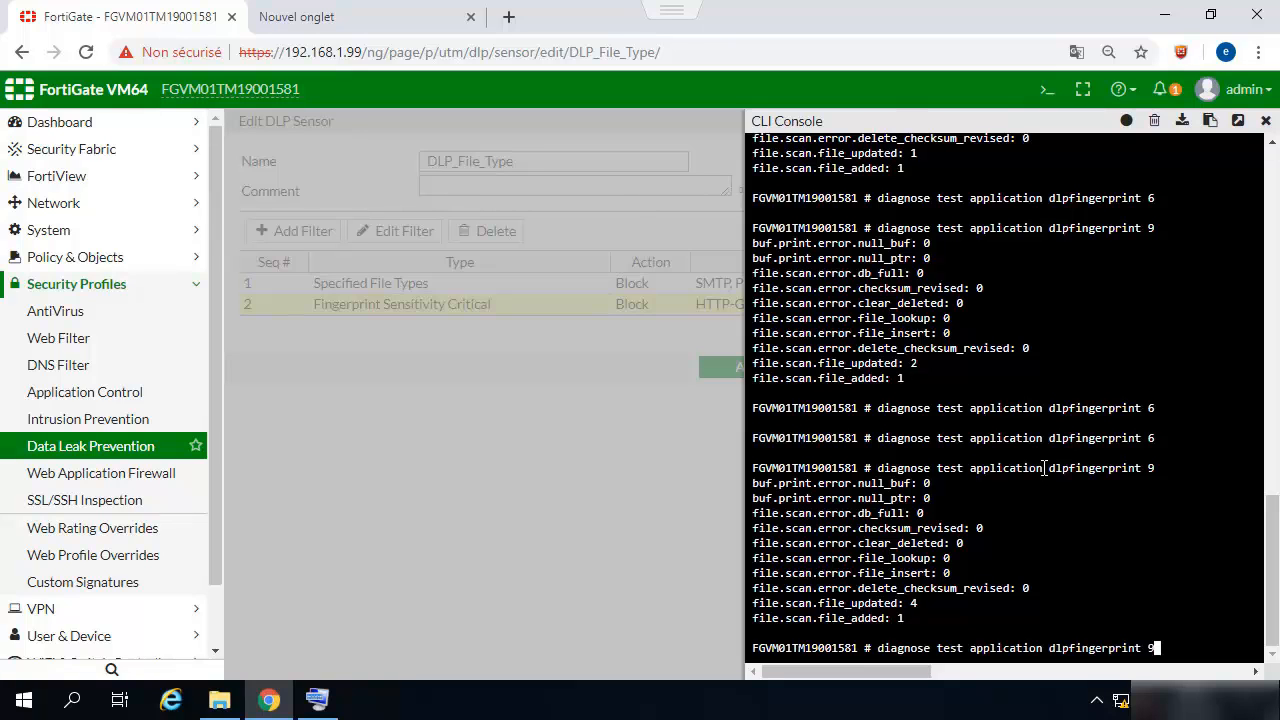
key(Return)
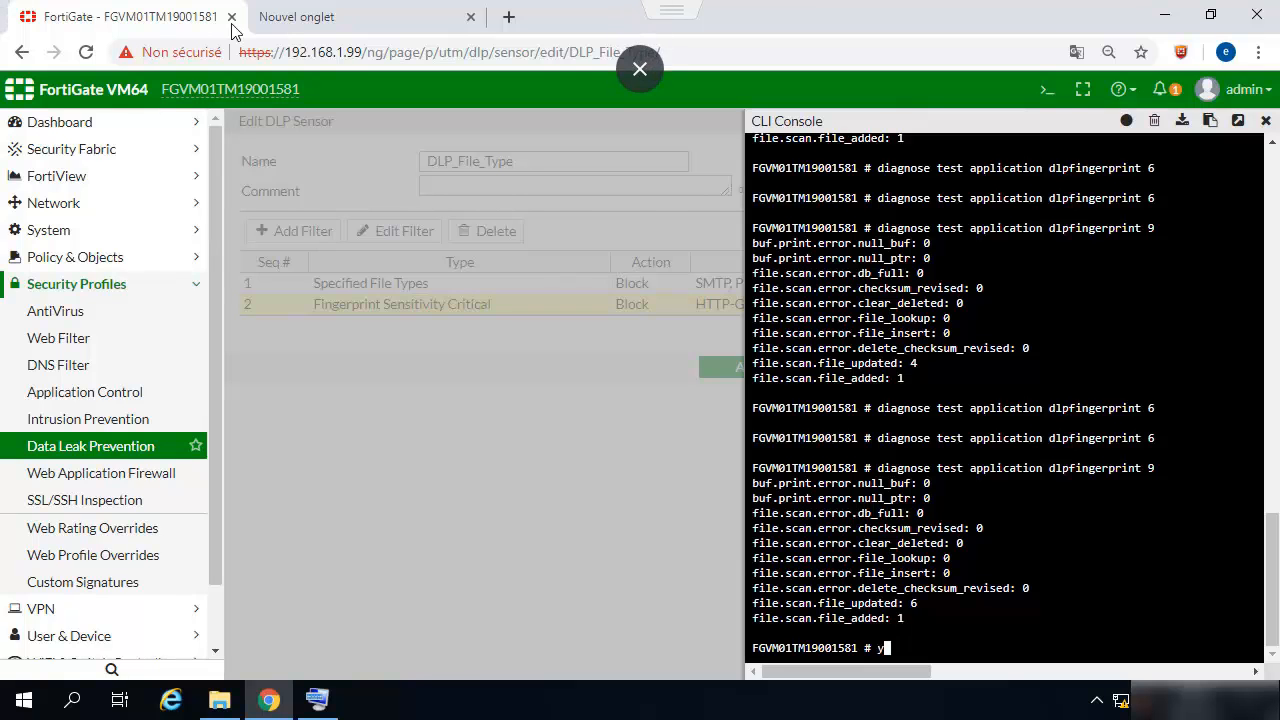
click(350, 28)
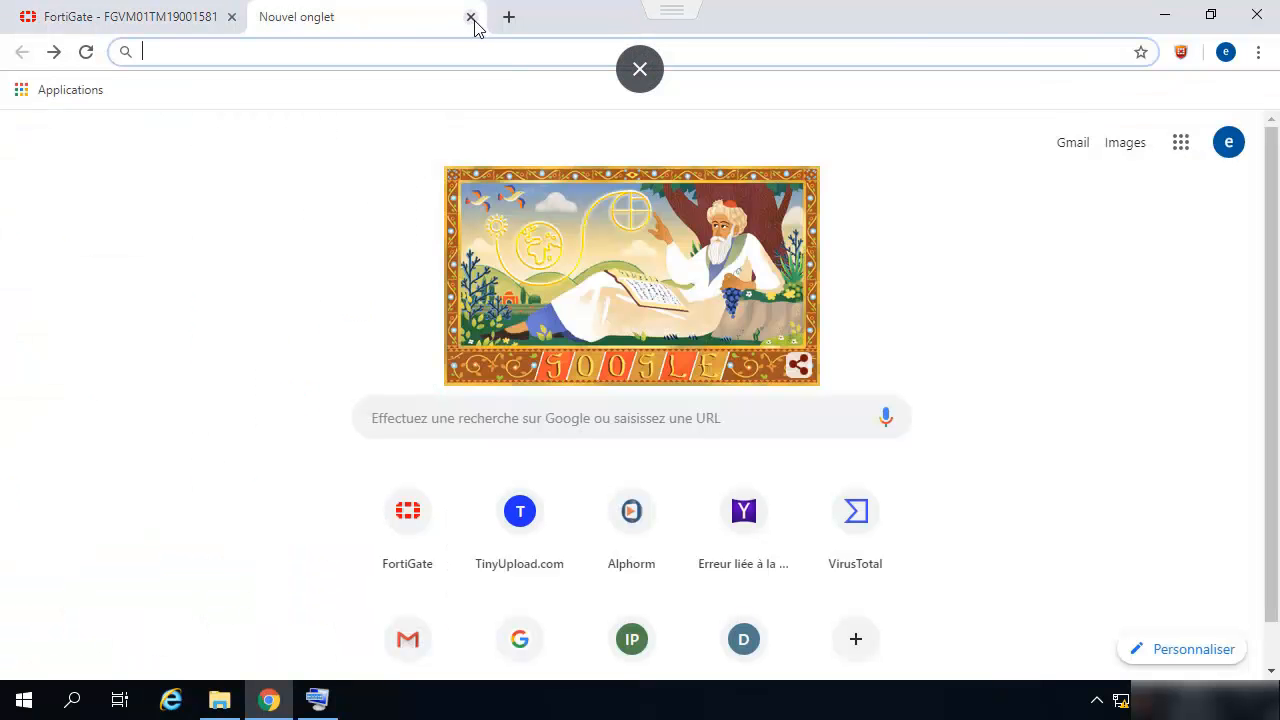
click(471, 17)
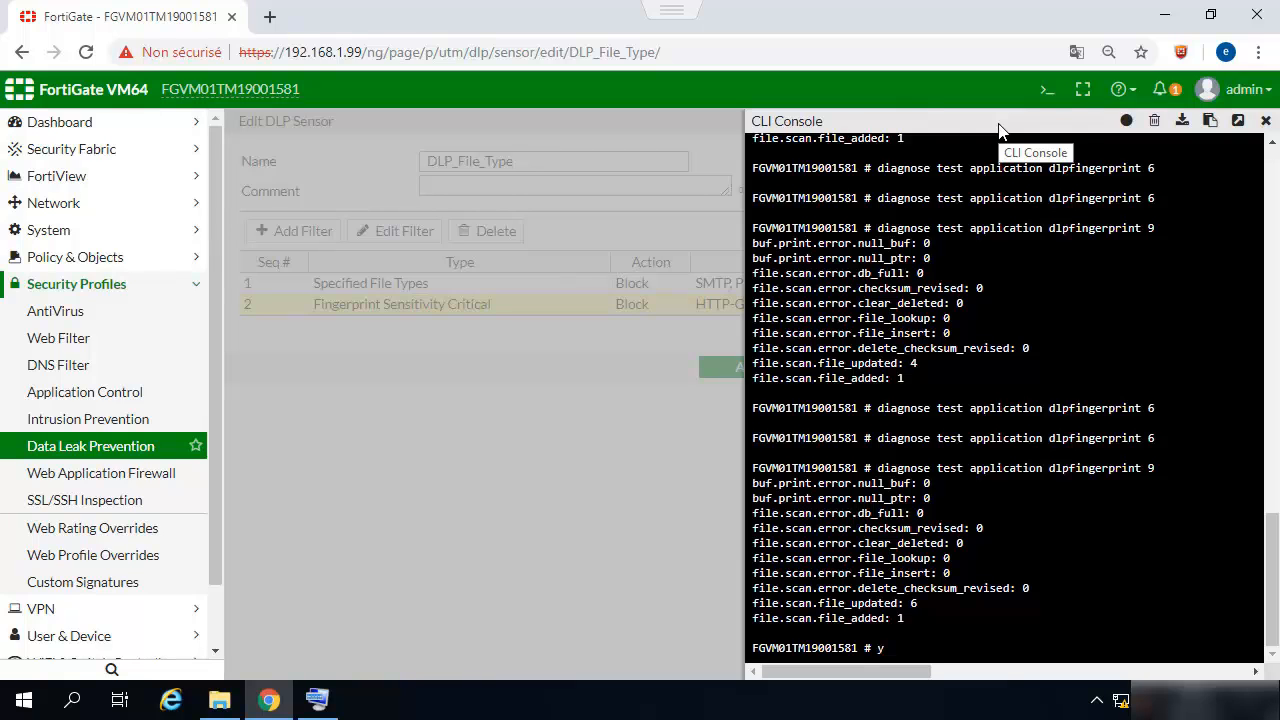
- Open the Quarantine Monitor under Monitor to confirm it is empty
click(60, 290)
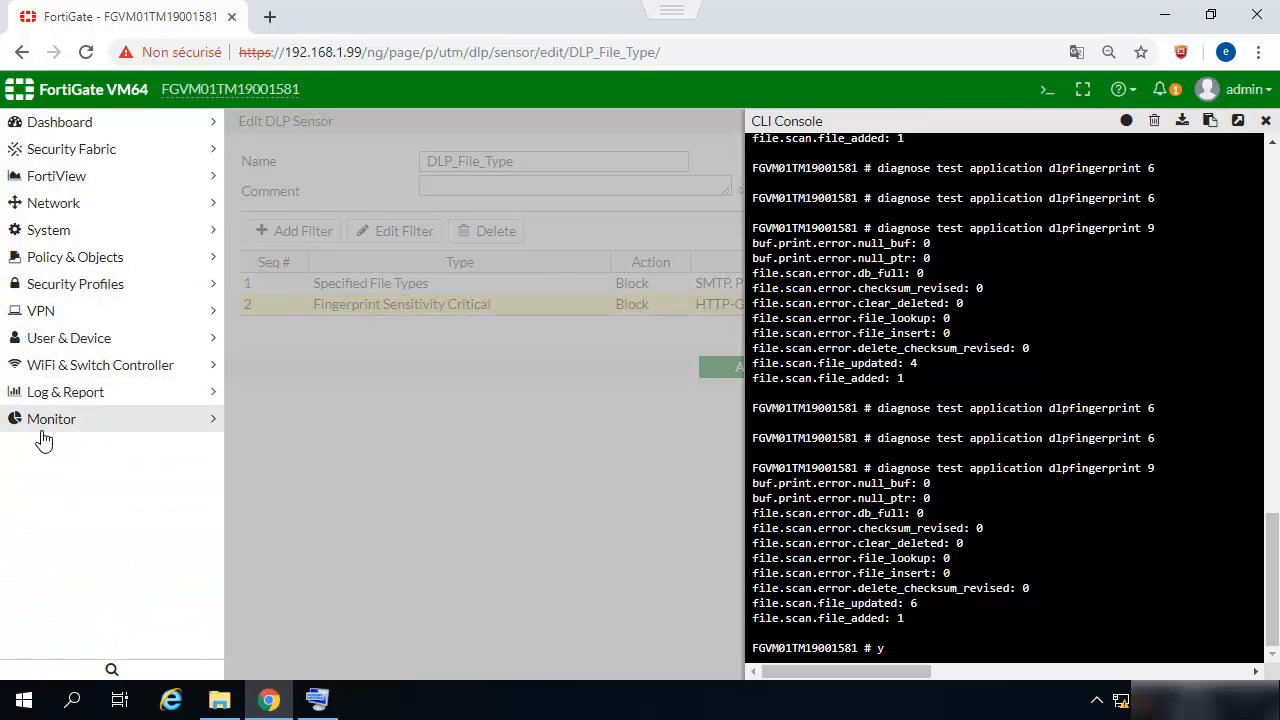
click(41, 432)
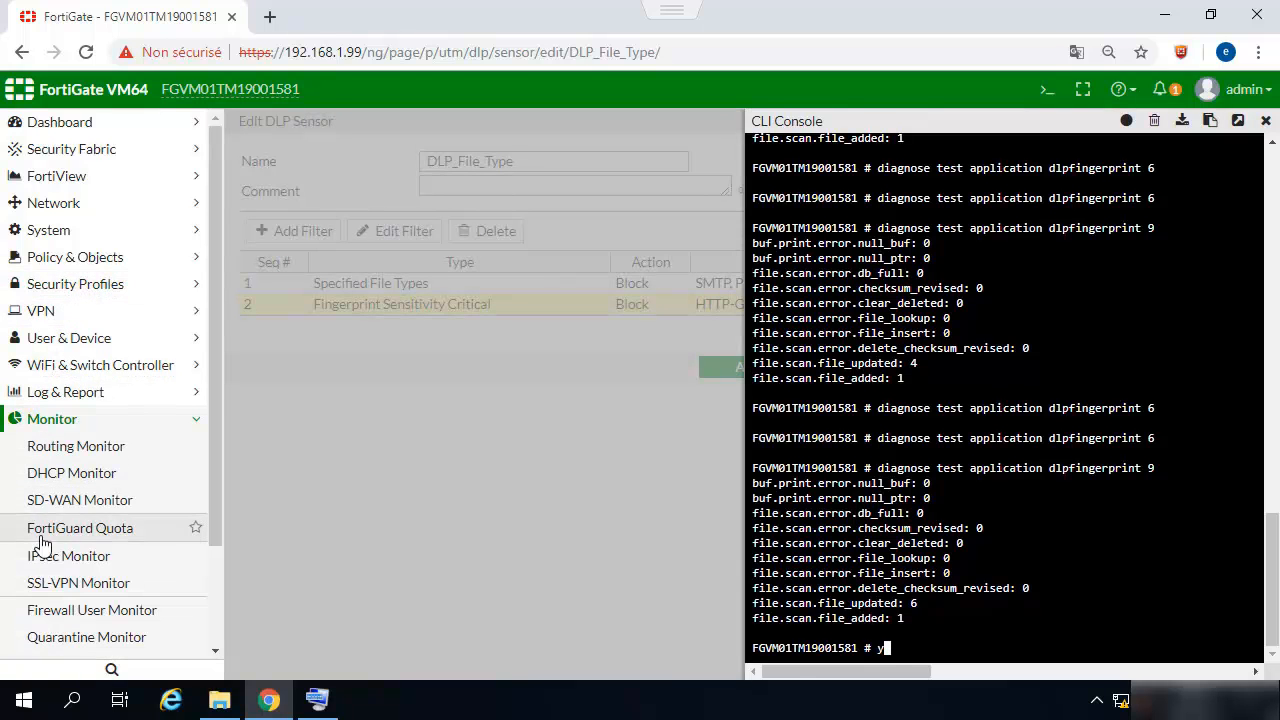
scroll(127, 525, down, 2)
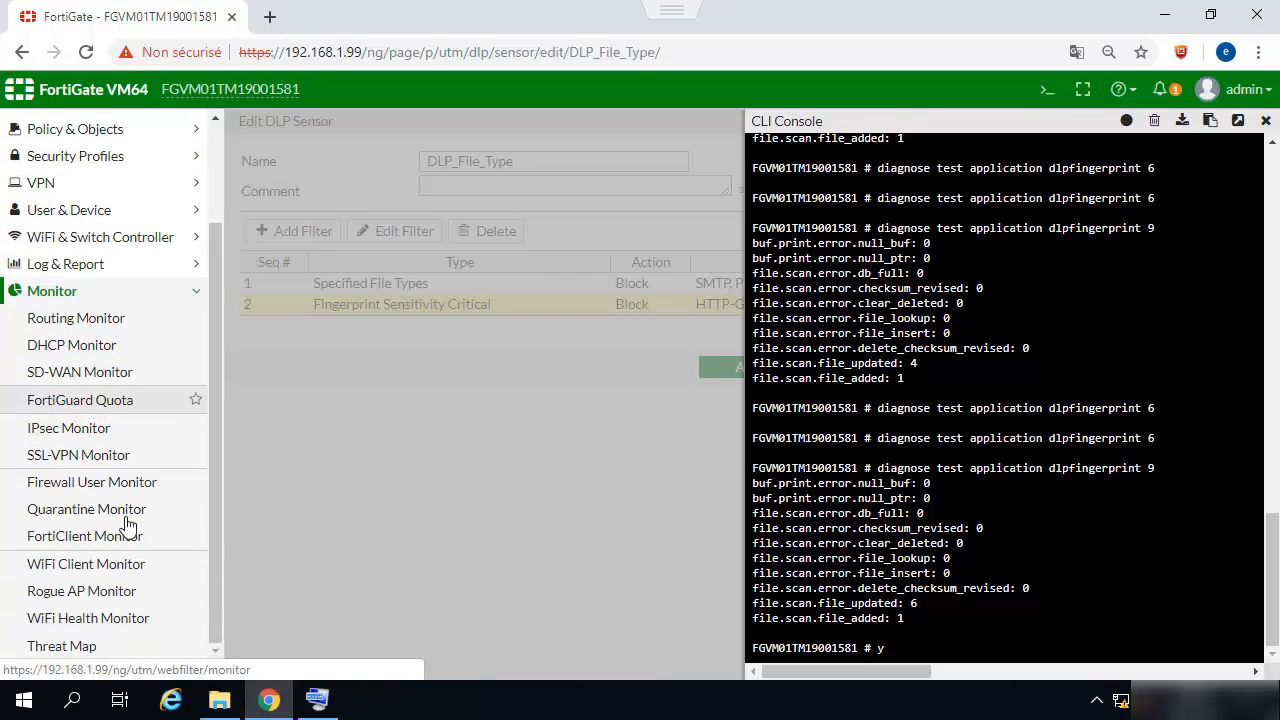
click(113, 520)
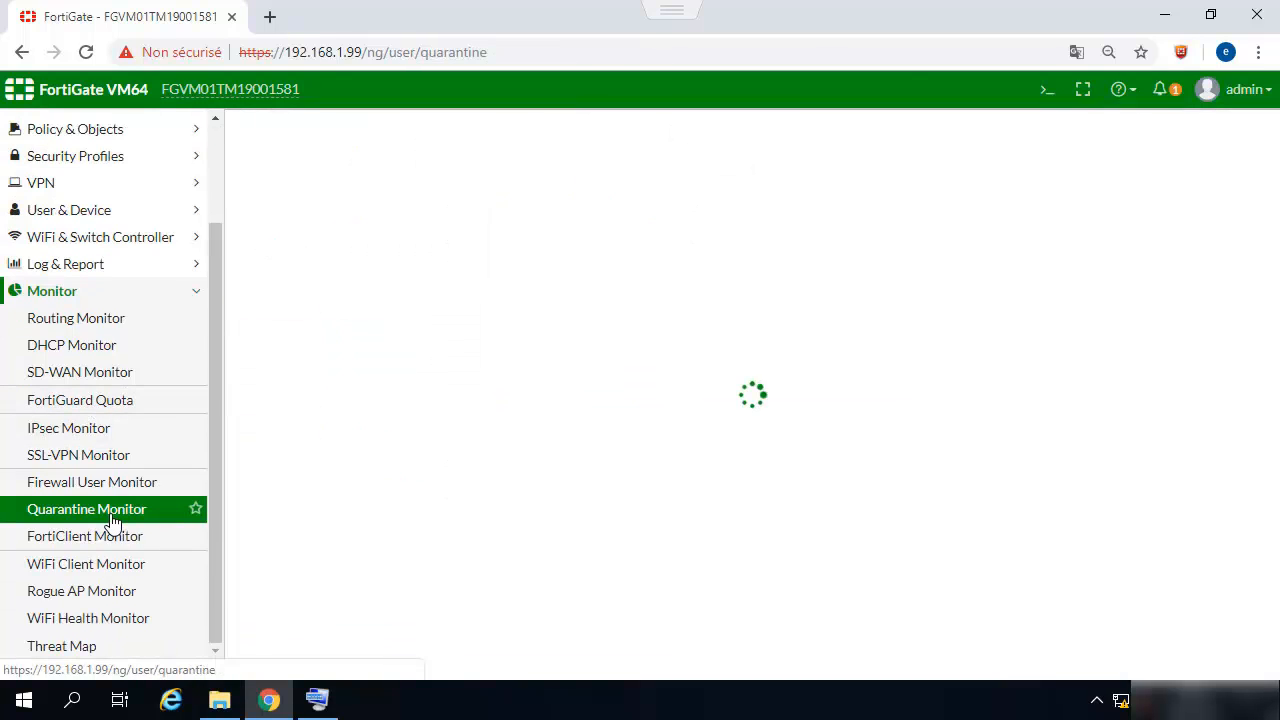
- Refresh the Forward Traffic log filtered to source 192.168.1.100 and review its sessions
click(87, 270)
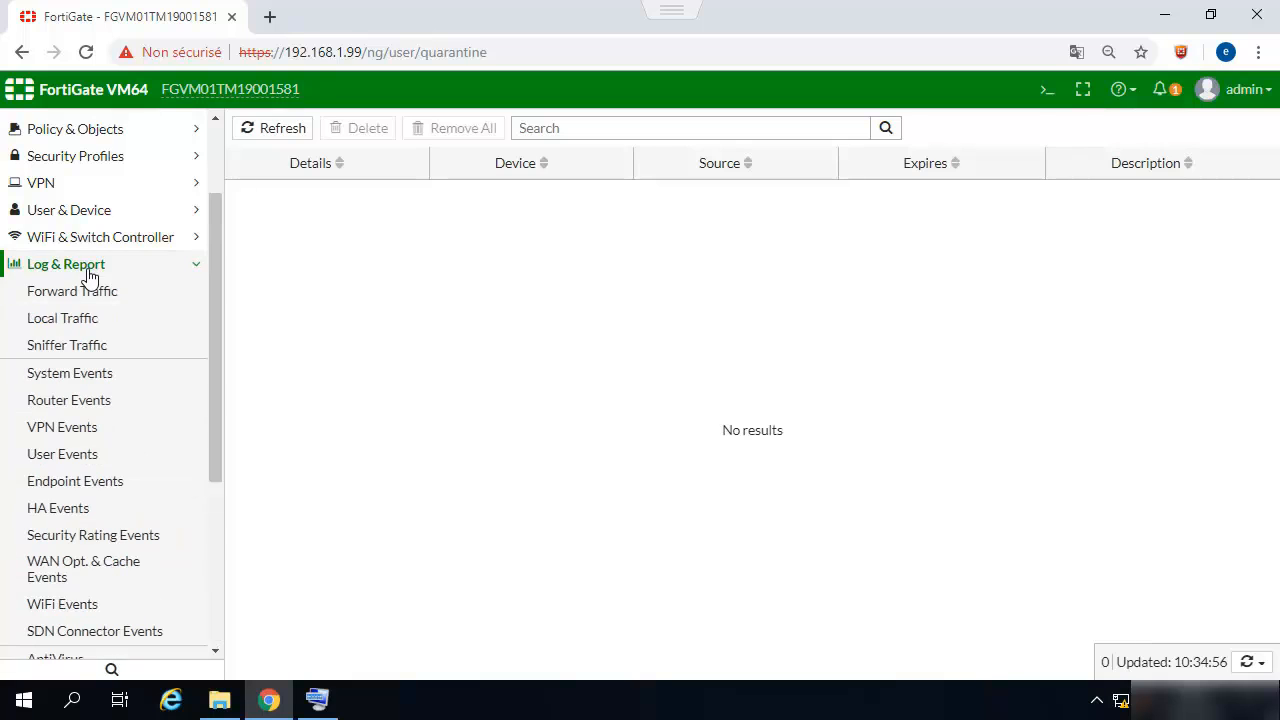
click(80, 290)
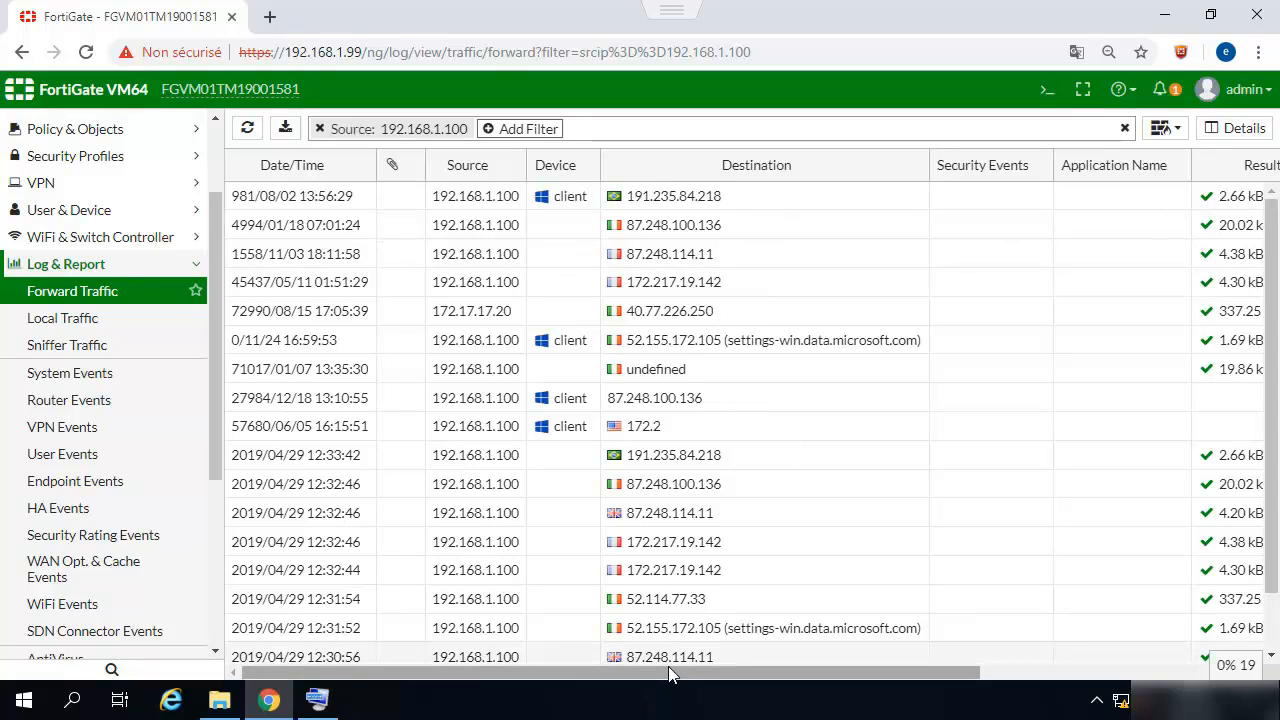
drag(666, 671, 466, 667)
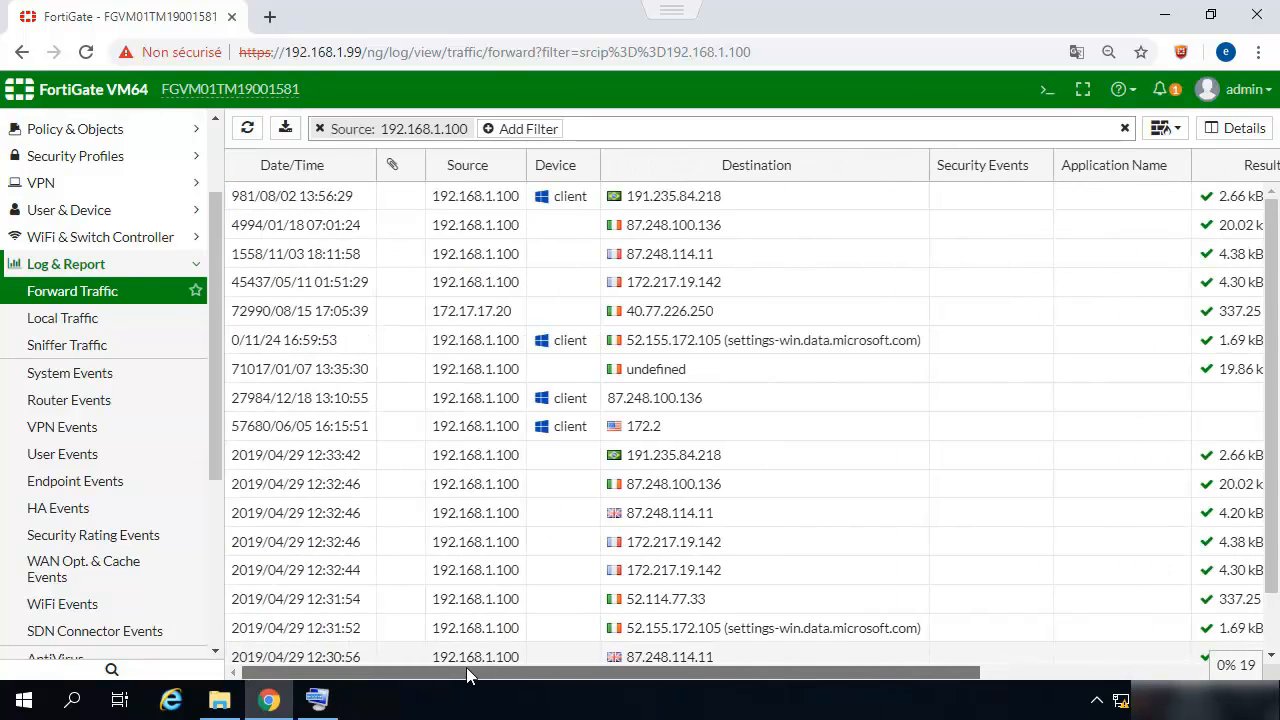
scroll(963, 315, down, 1)
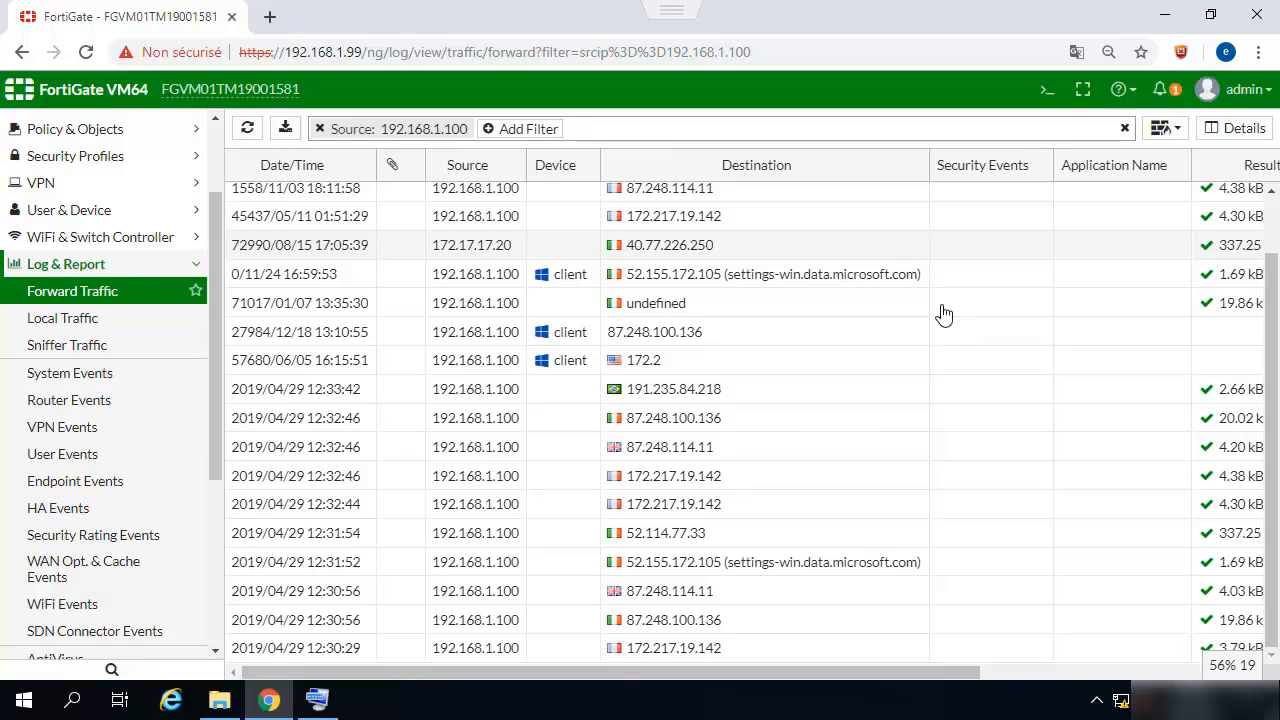
scroll(940, 312, up, 1)
click(249, 131)
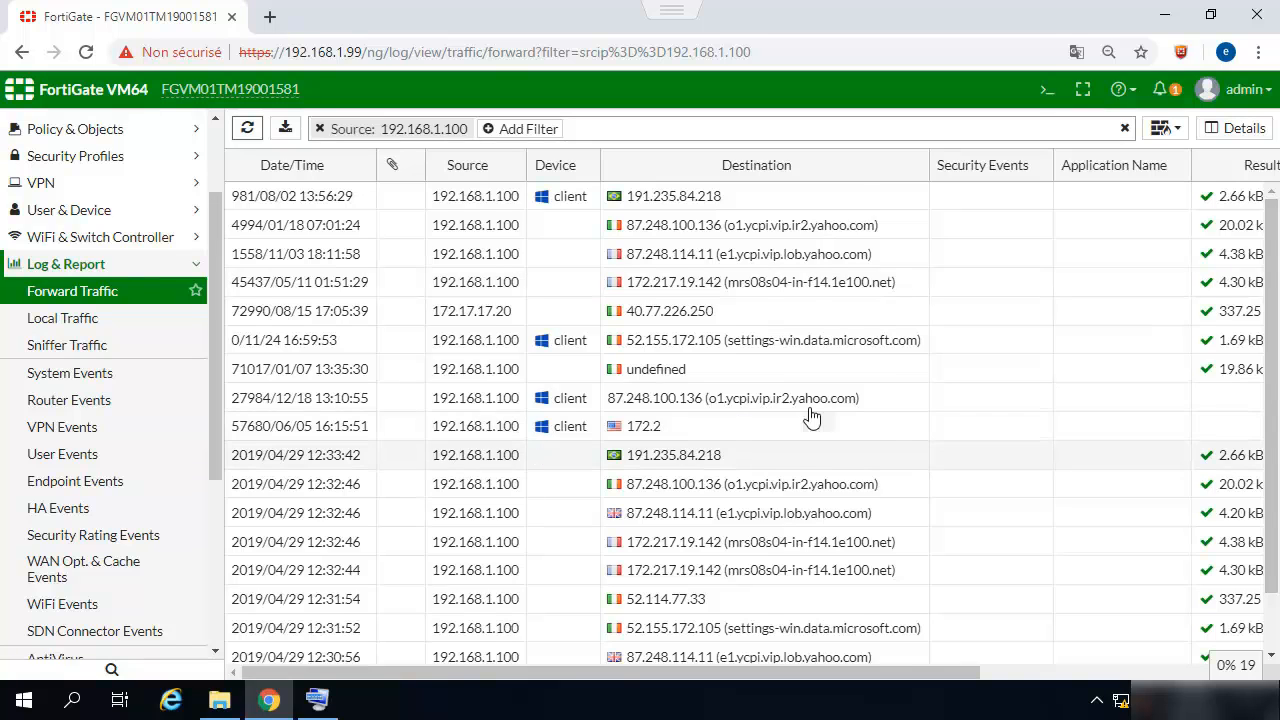
scroll(902, 405, down, 1)
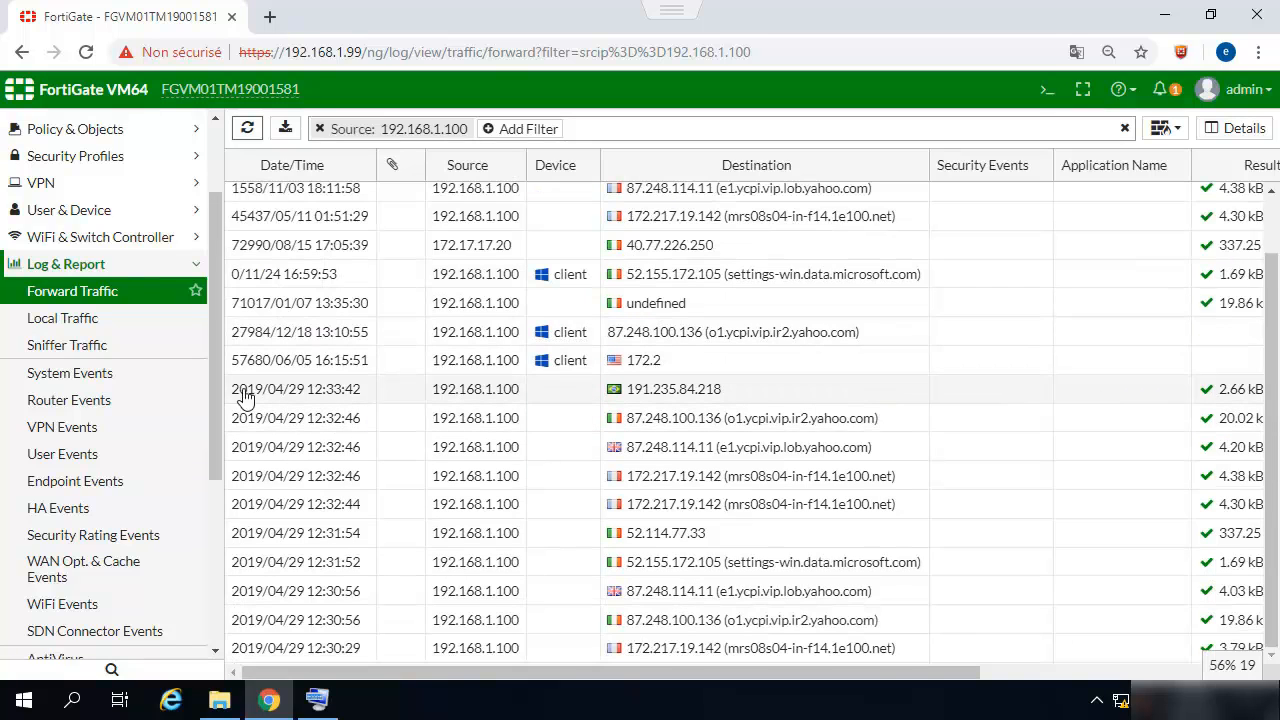
drag(217, 376, 210, 258)
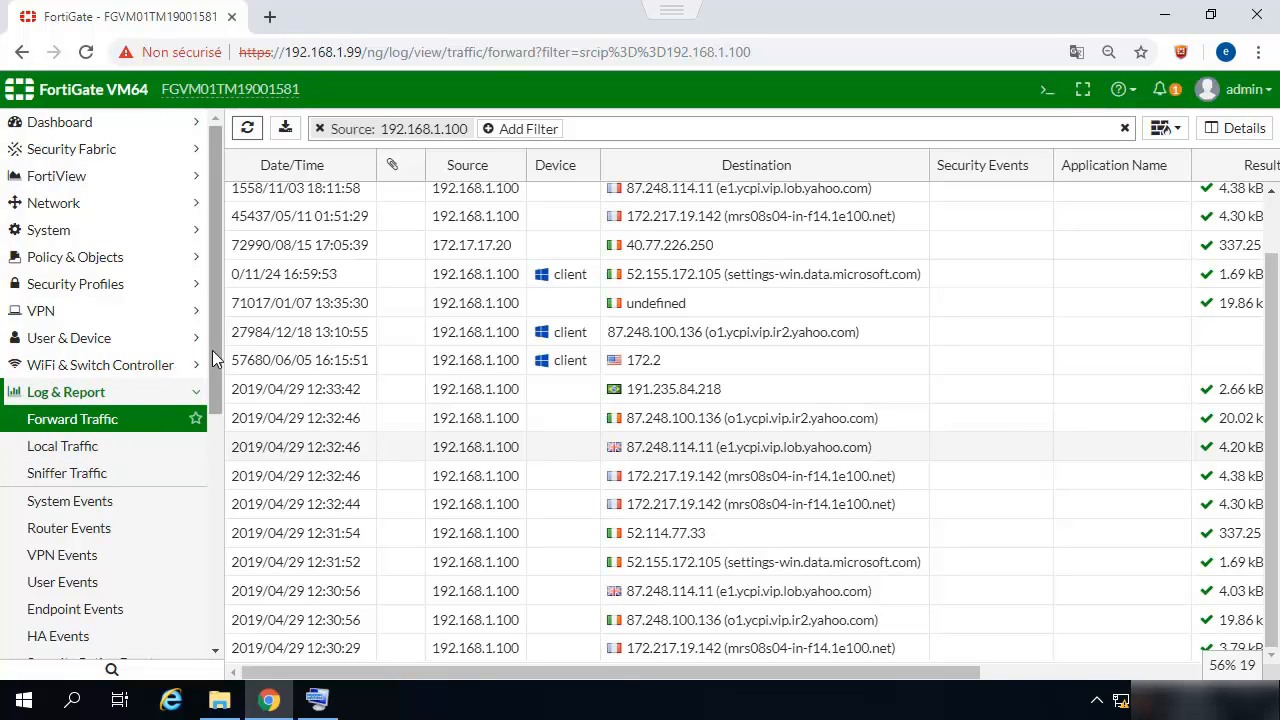
drag(212, 350, 218, 255)
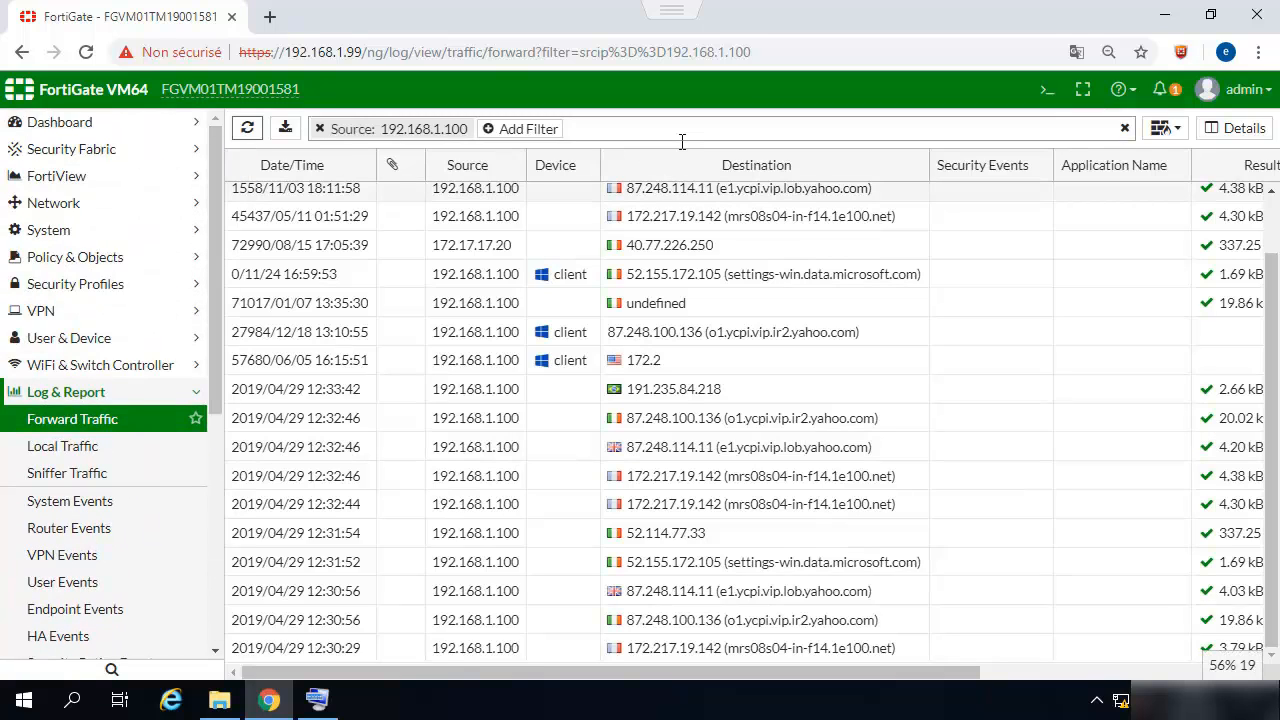